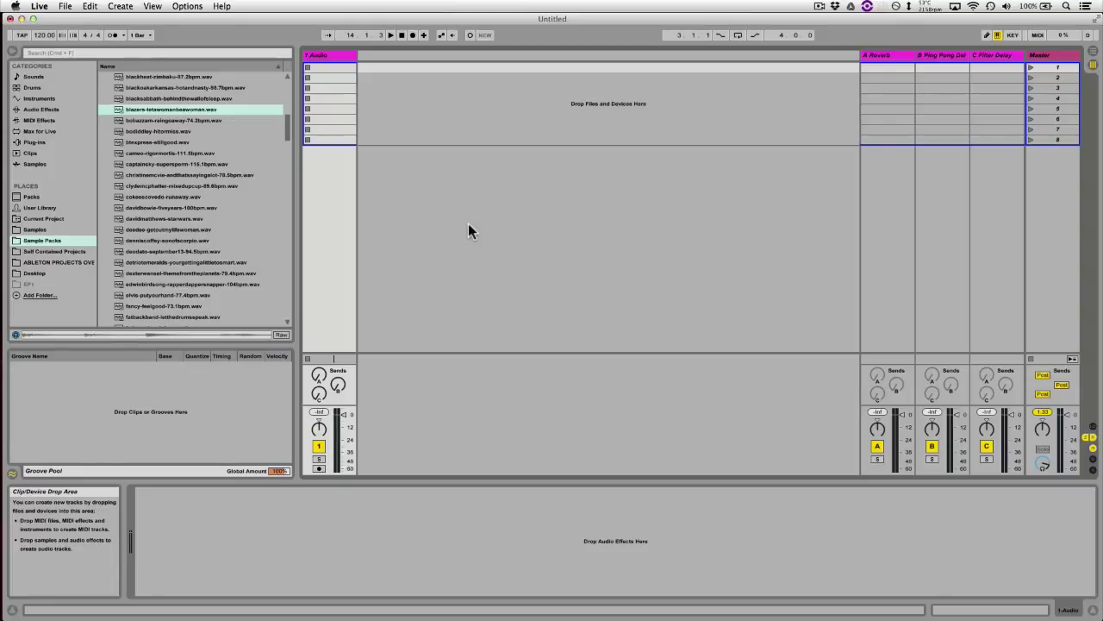
Add five empty audio tracks with Cmd+T, bringing the set up to 7 Audio
key(super+t)
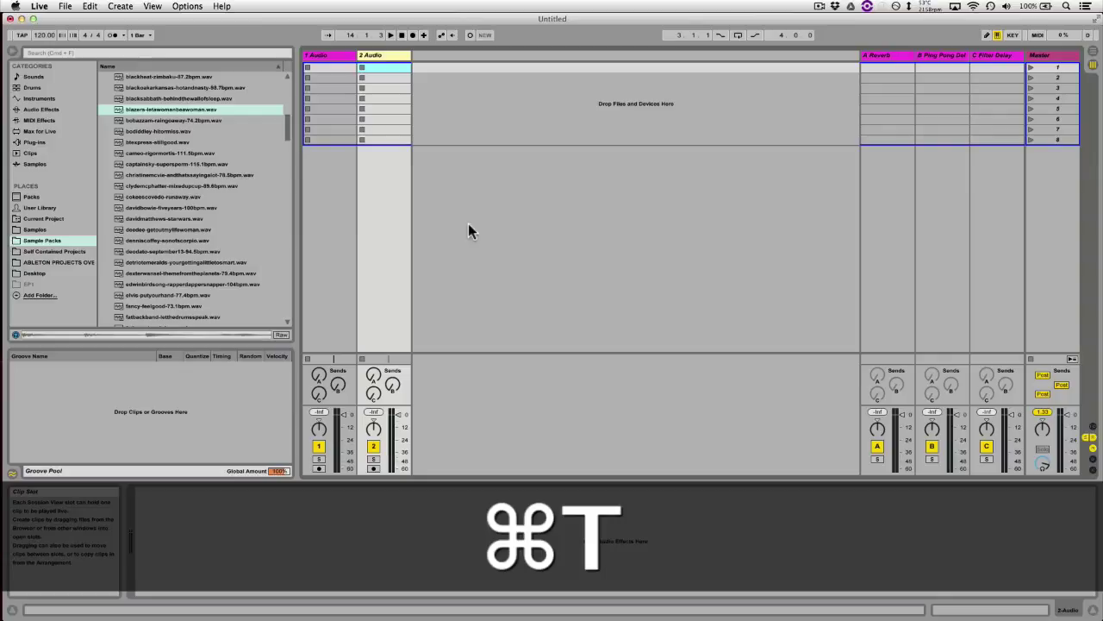
key(super+t)
key(super+t)
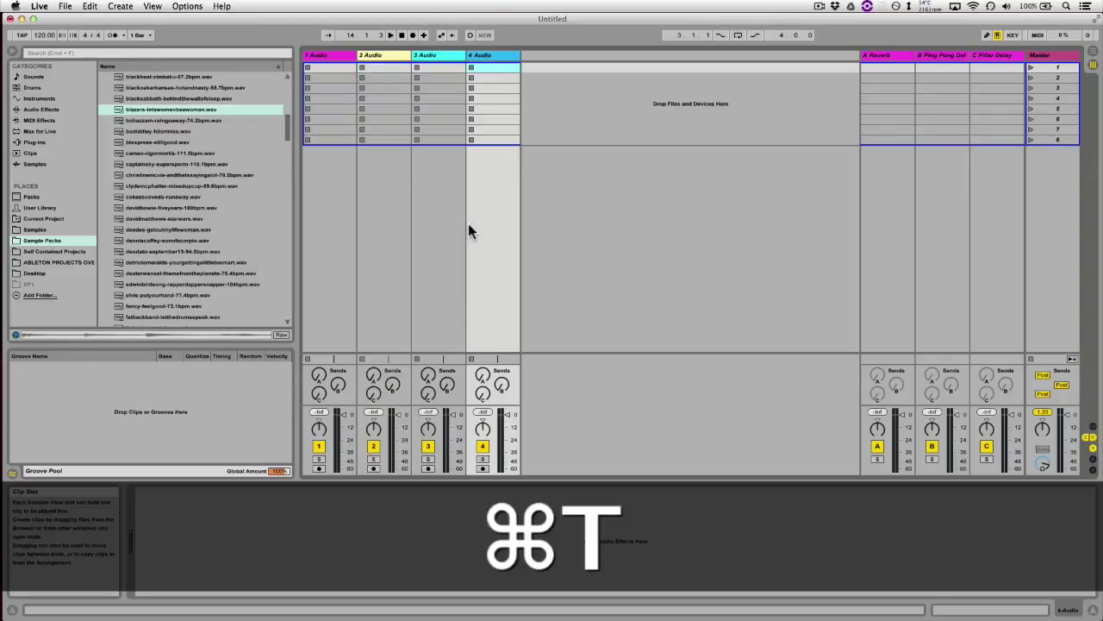
key(super+t)
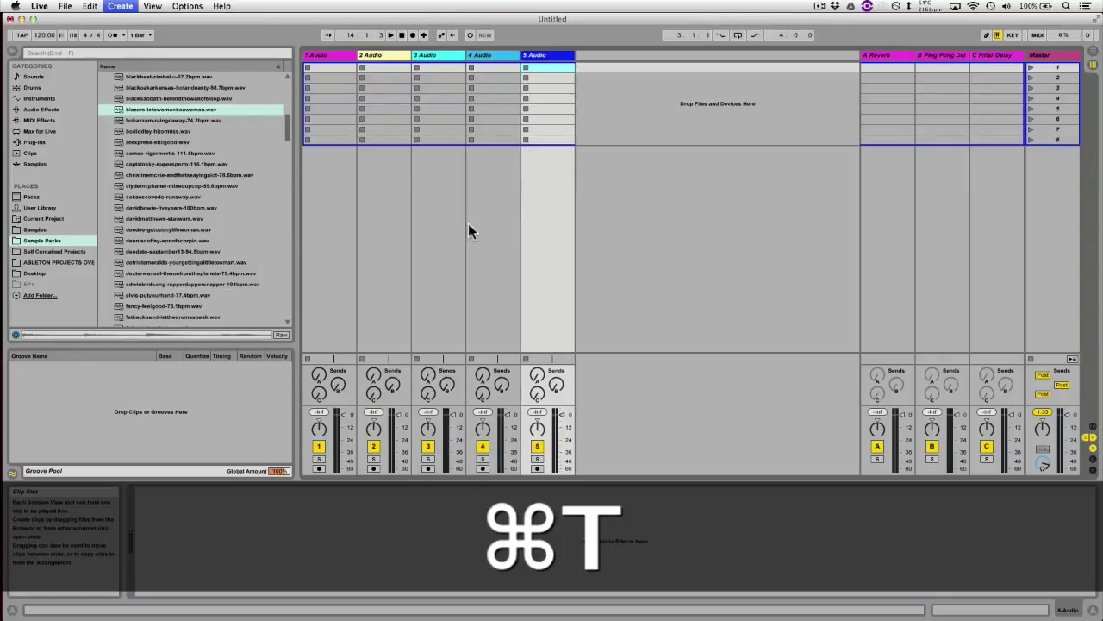
key(super+t)
key(super+t)
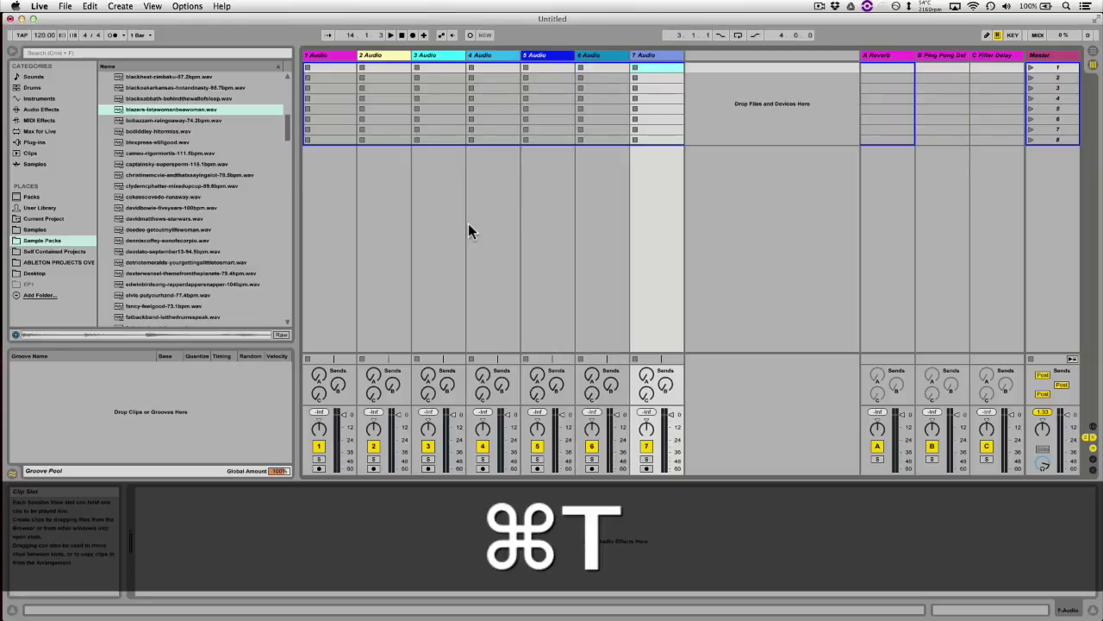
key(super+t)
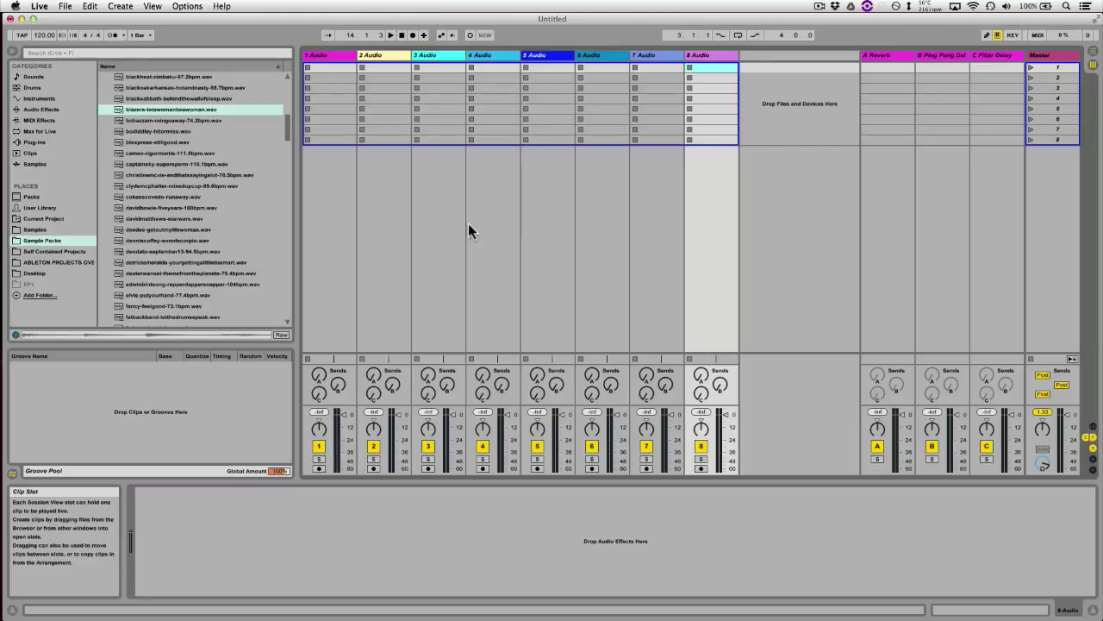
Load btexpress-stillgood.wav into track 1's second slot and play the new clip
click(173, 145)
drag(175, 148, 314, 79)
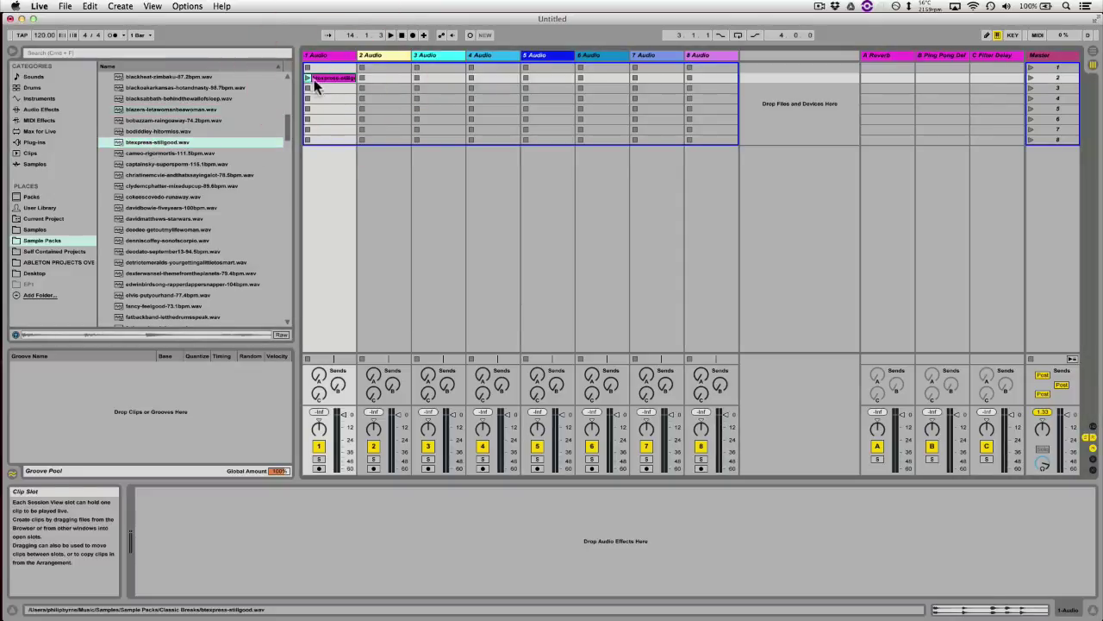
click(308, 78)
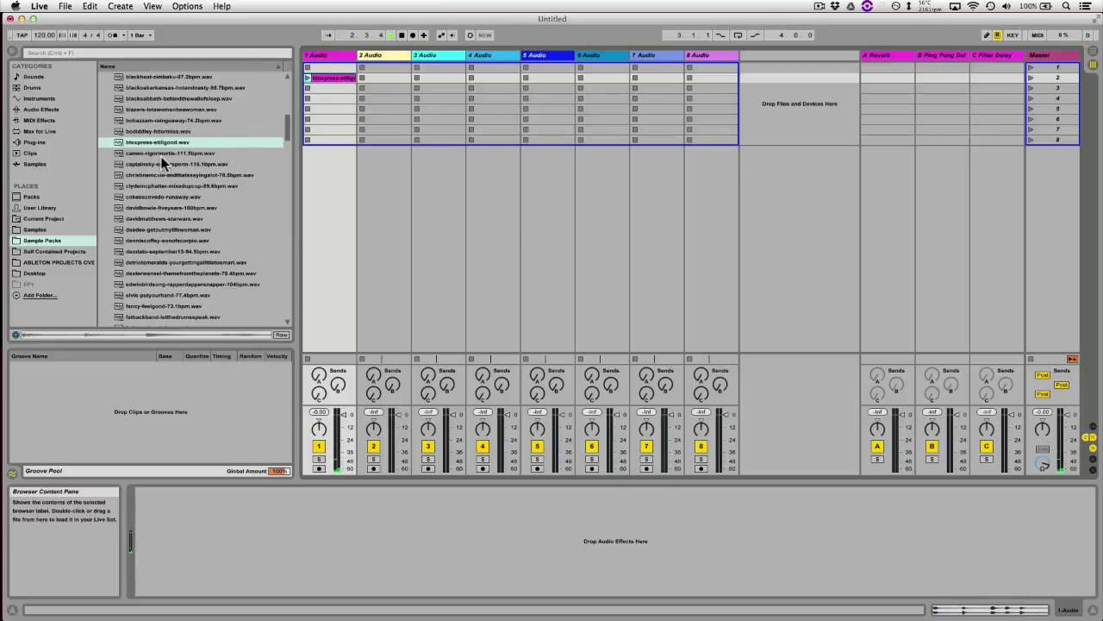
Add cameo-rigormortis to track 1, captainsky and cokeescovedo to track 2, and blazers and btexpress to track 3
drag(163, 153, 337, 99)
drag(169, 164, 389, 78)
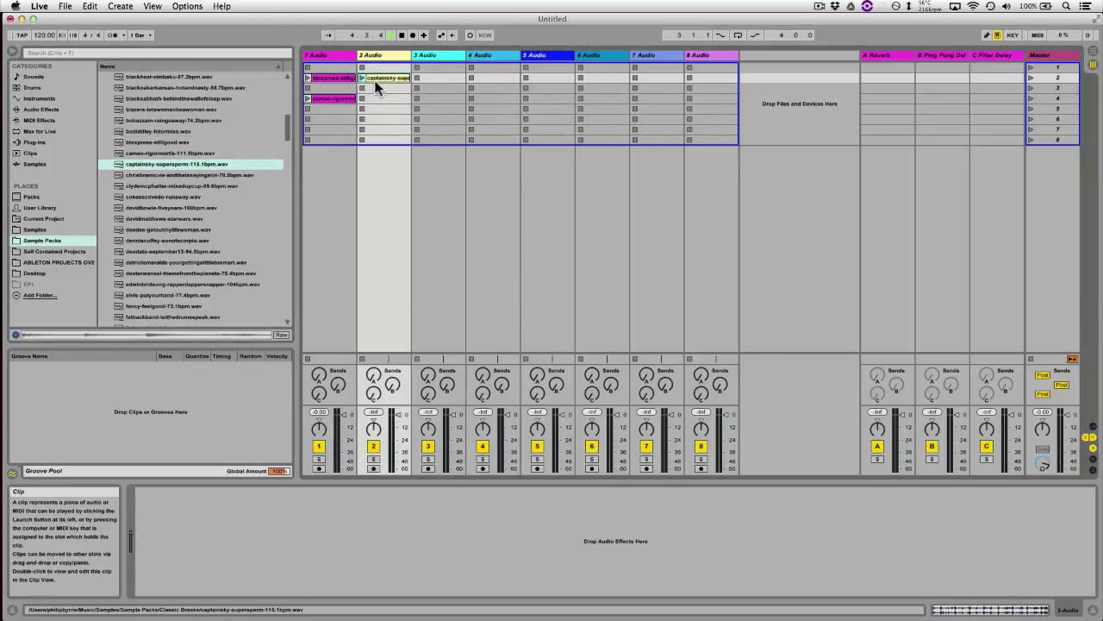
drag(171, 197, 387, 88)
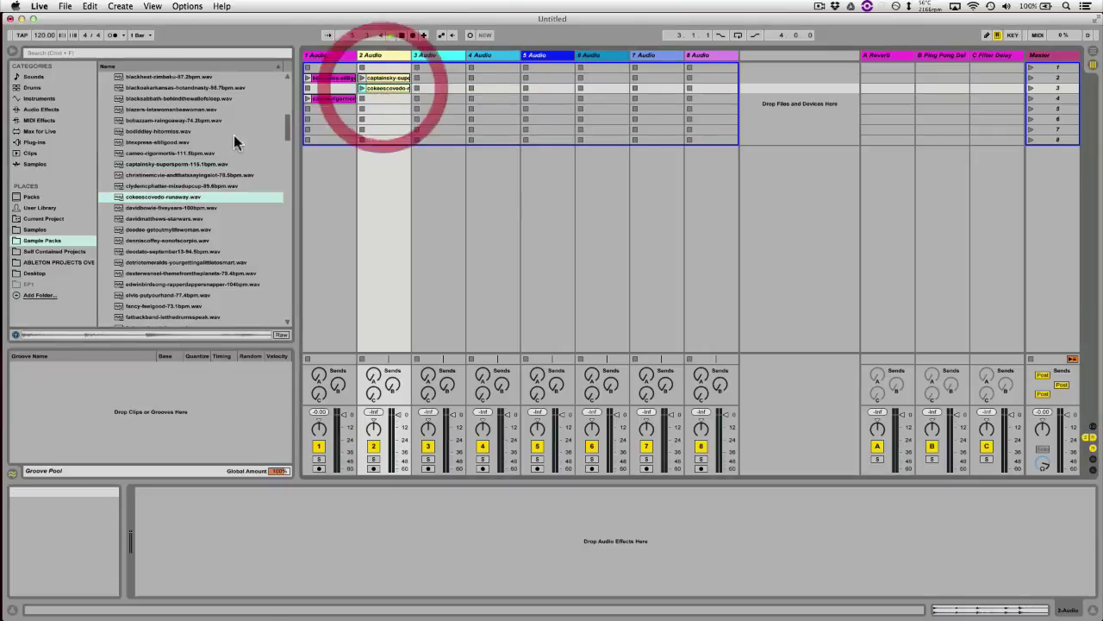
drag(172, 109, 449, 88)
drag(172, 143, 421, 110)
drag(161, 111, 442, 69)
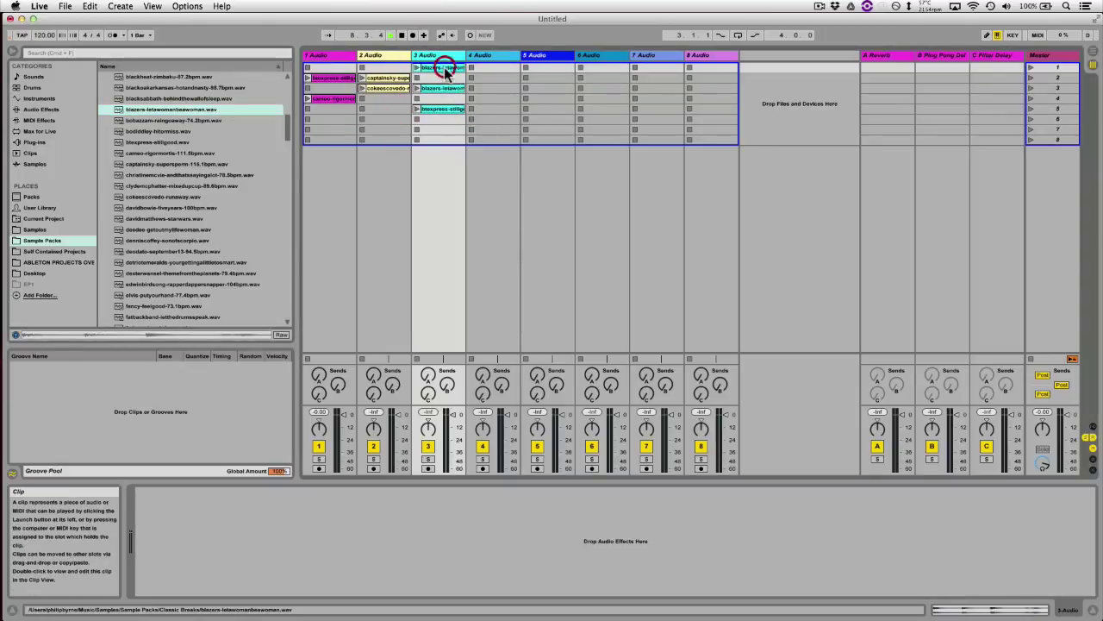
Select the clips and empty slots in track 3, briefly opening a clip's context menu
click(442, 91)
click(440, 107)
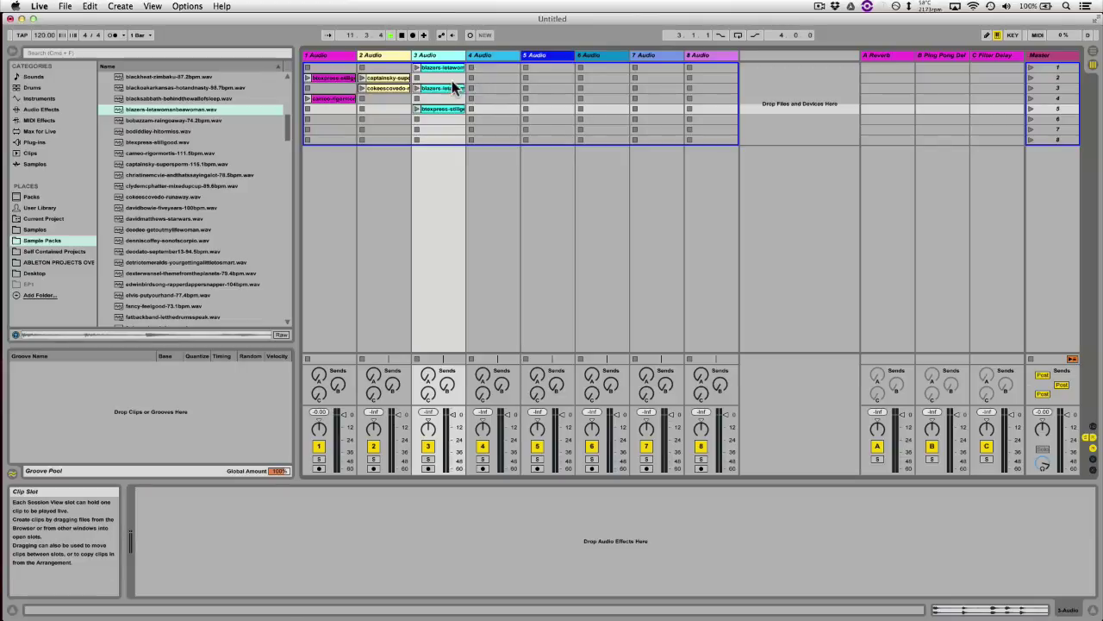
right_click(450, 85)
click(552, 301)
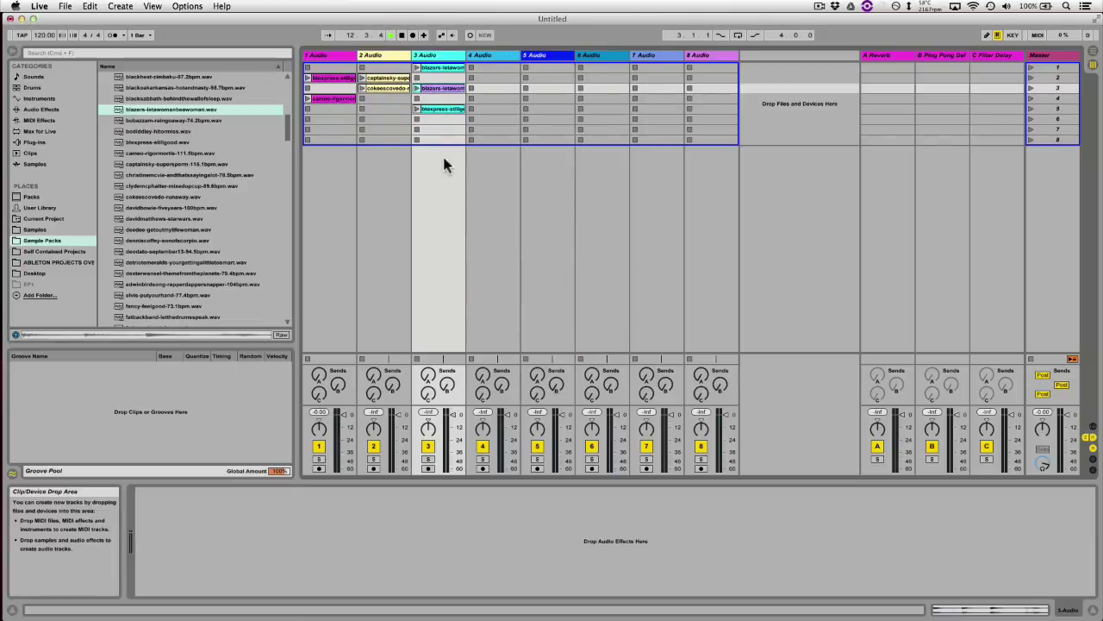
click(448, 100)
click(438, 119)
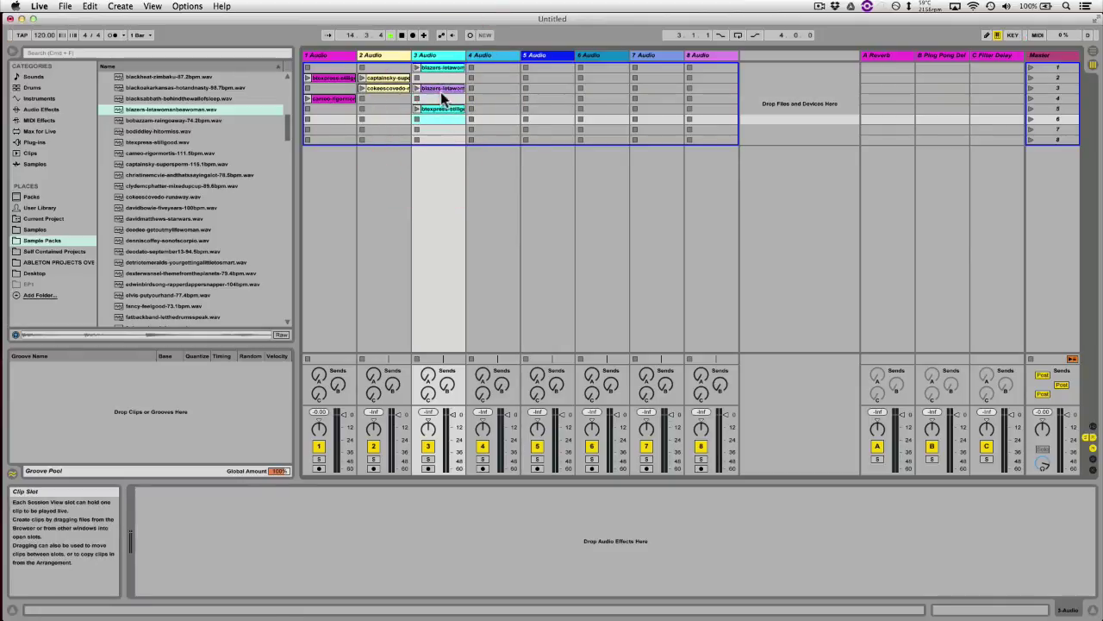
click(440, 89)
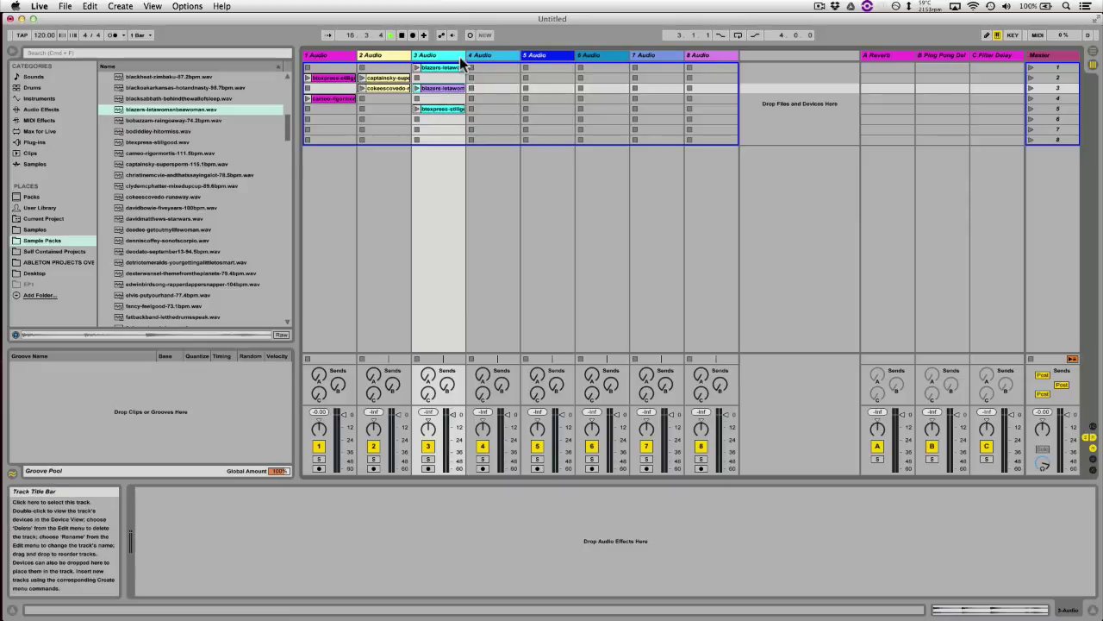
Rename the third audio track to 'Beat 1'
click(452, 67)
right_click(445, 57)
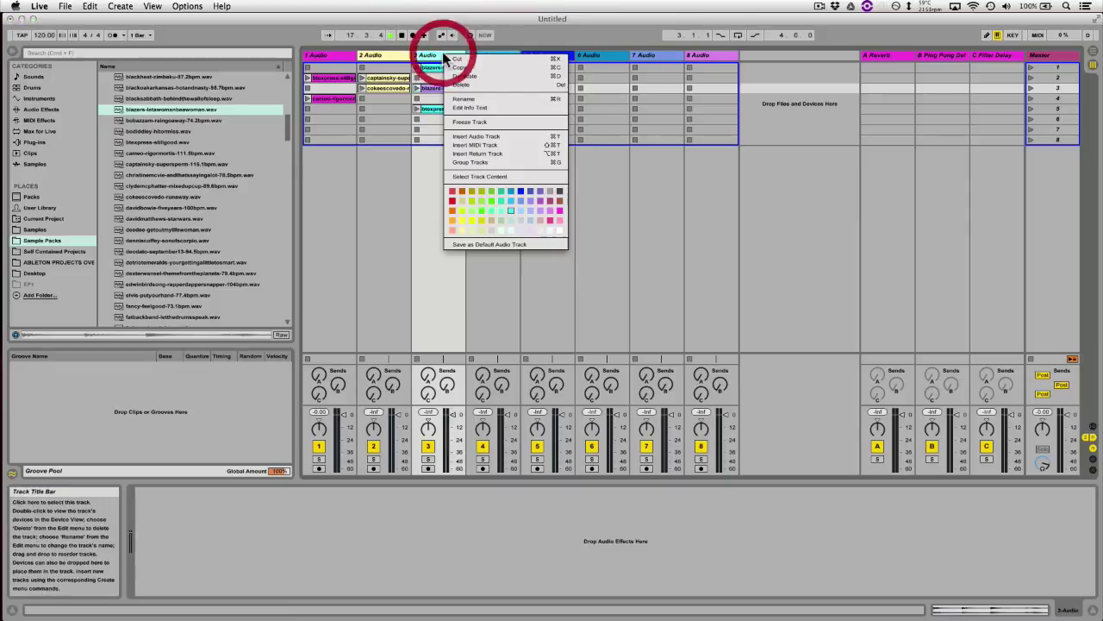
click(433, 52)
key(super+r)
text(Bea)
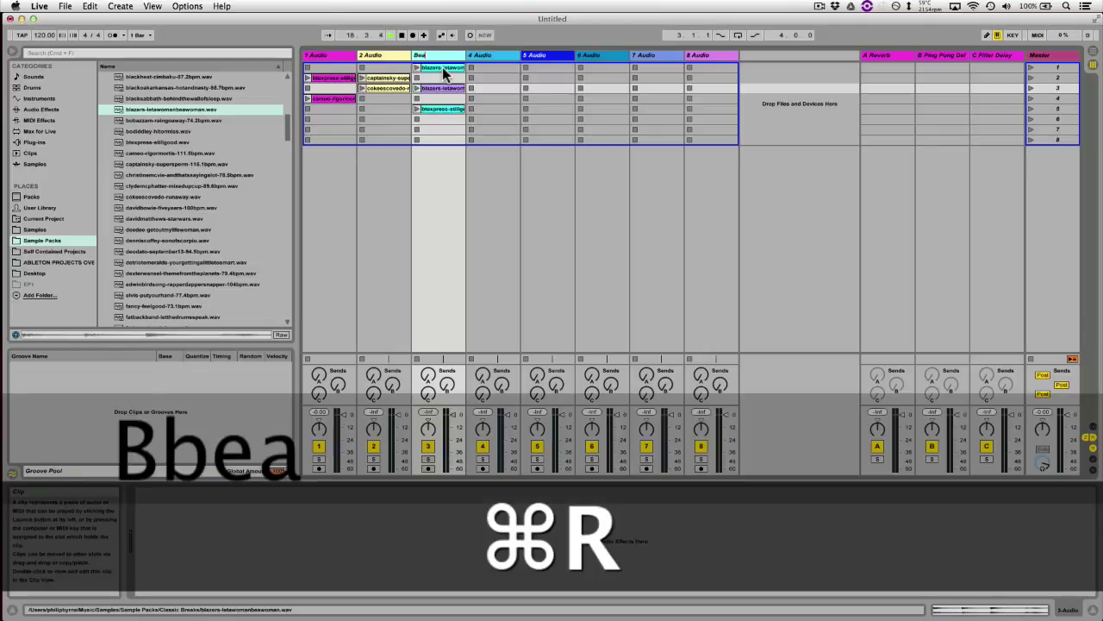
text(t 1)
key(Return)
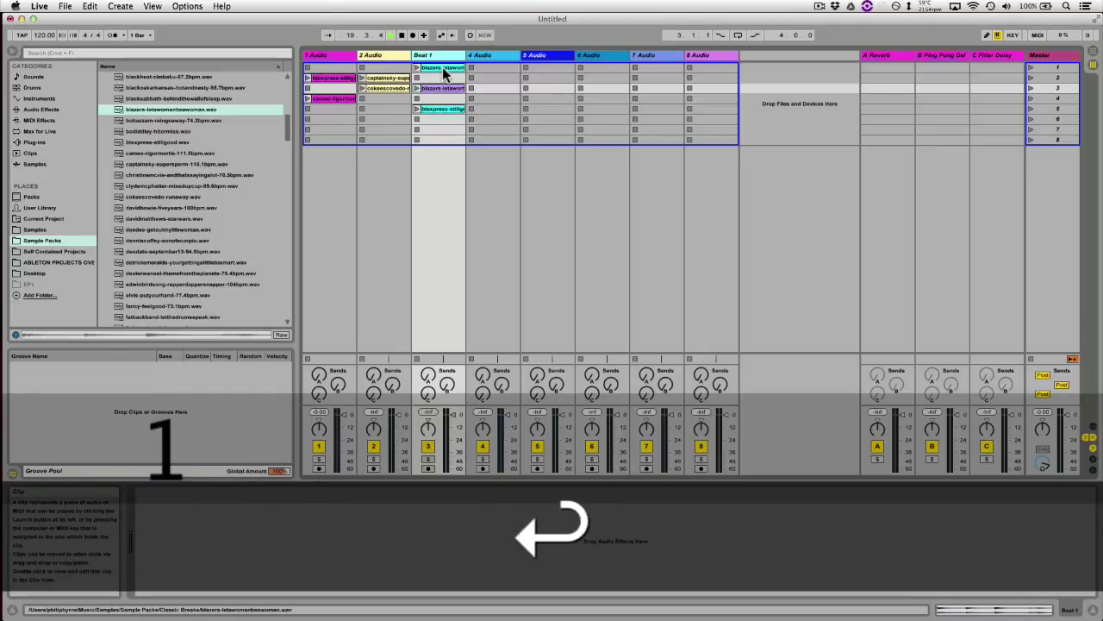
Put Beat 1 into a new group and name the group 'BEATS Grp'
right_click(442, 56)
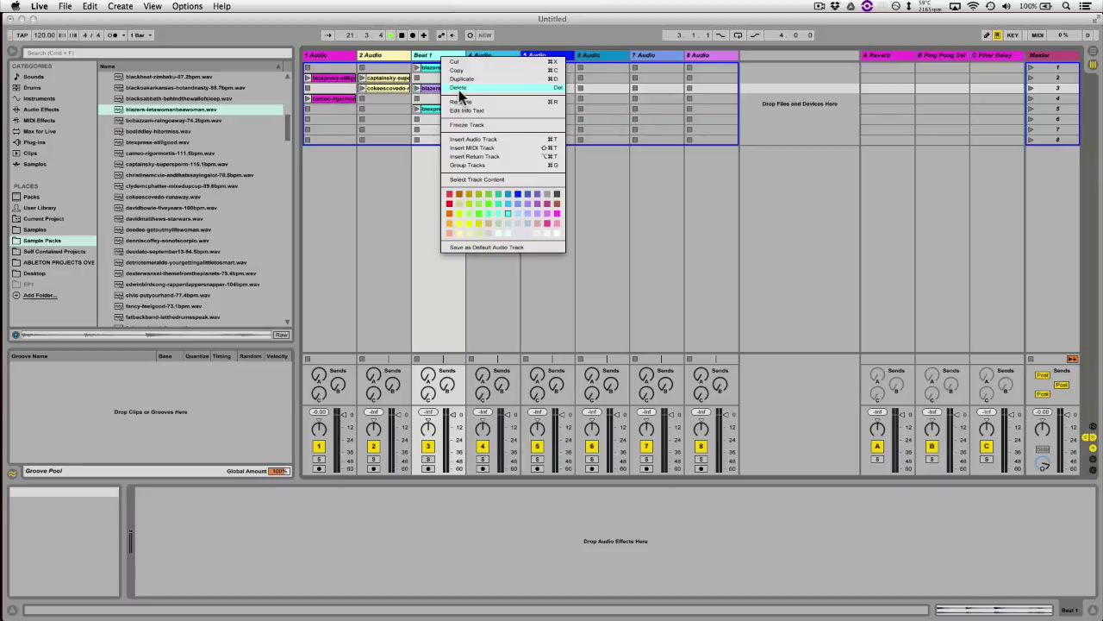
click(465, 165)
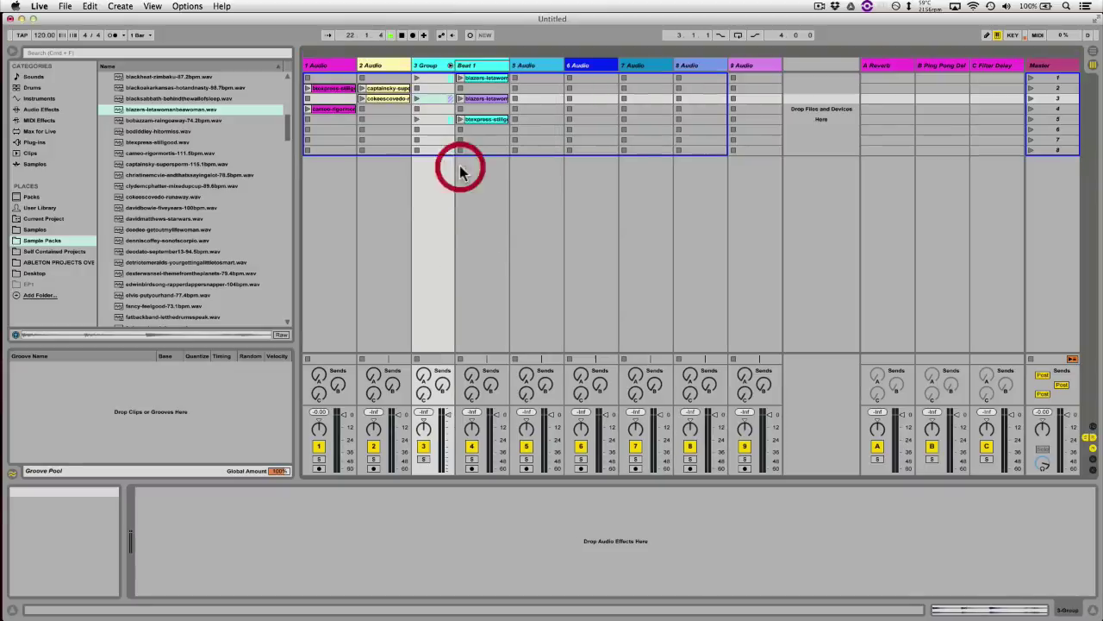
click(437, 67)
key(super+r)
text(B)
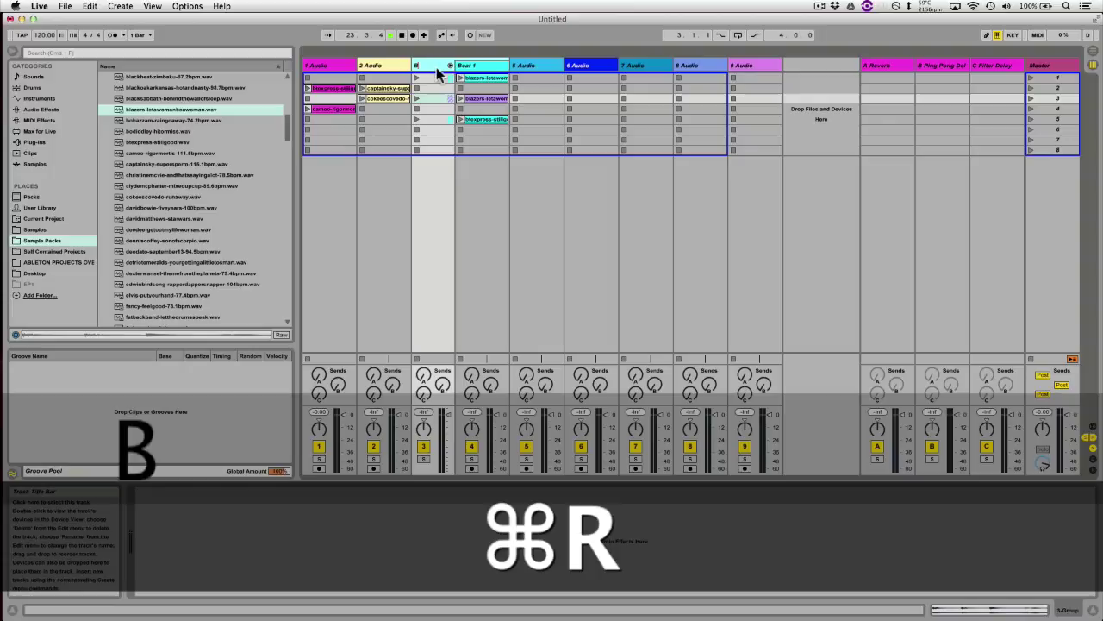
text(EATS Grp)
key(Return)
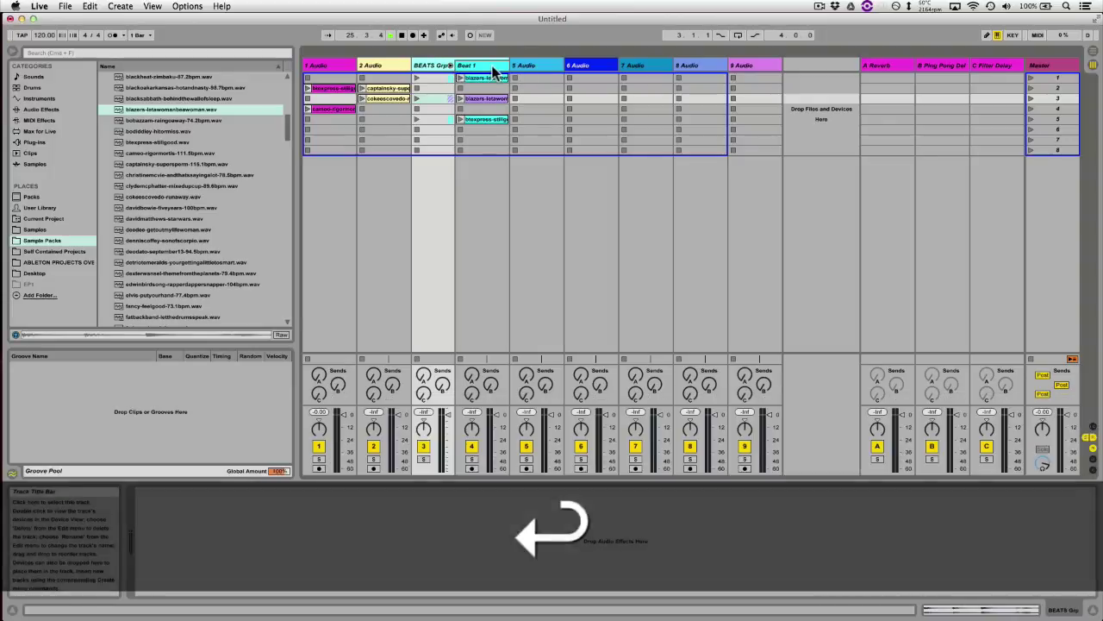
Insert new audio tracks after Beat 1 inside the BEATS Grp group
click(493, 69)
key(super+t)
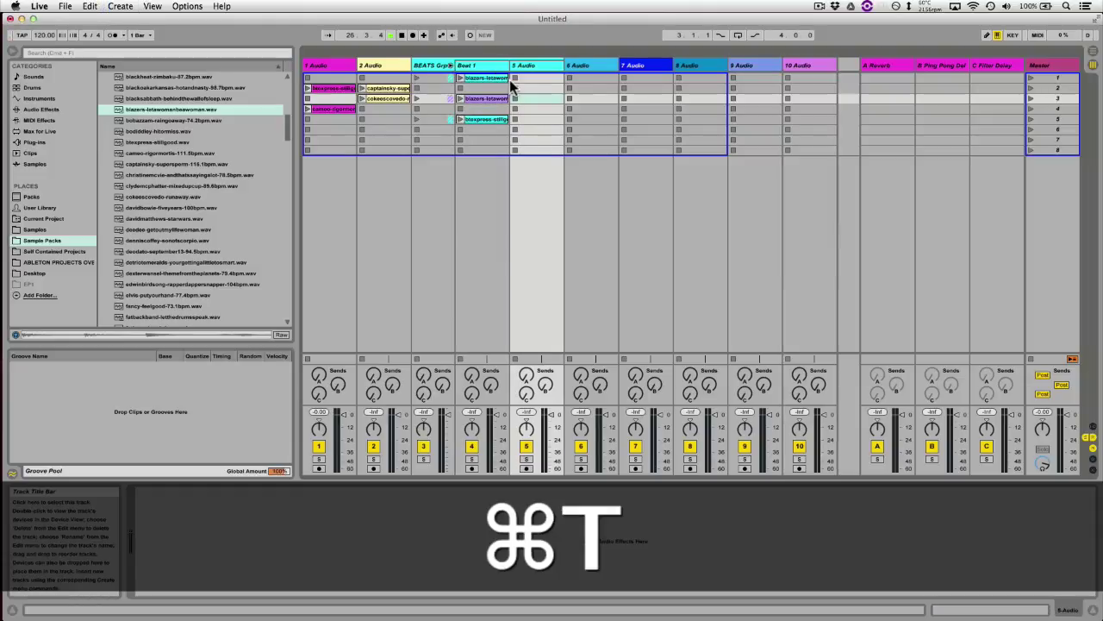
key(super+t)
key(super+t)
key(super+t)
click(697, 142)
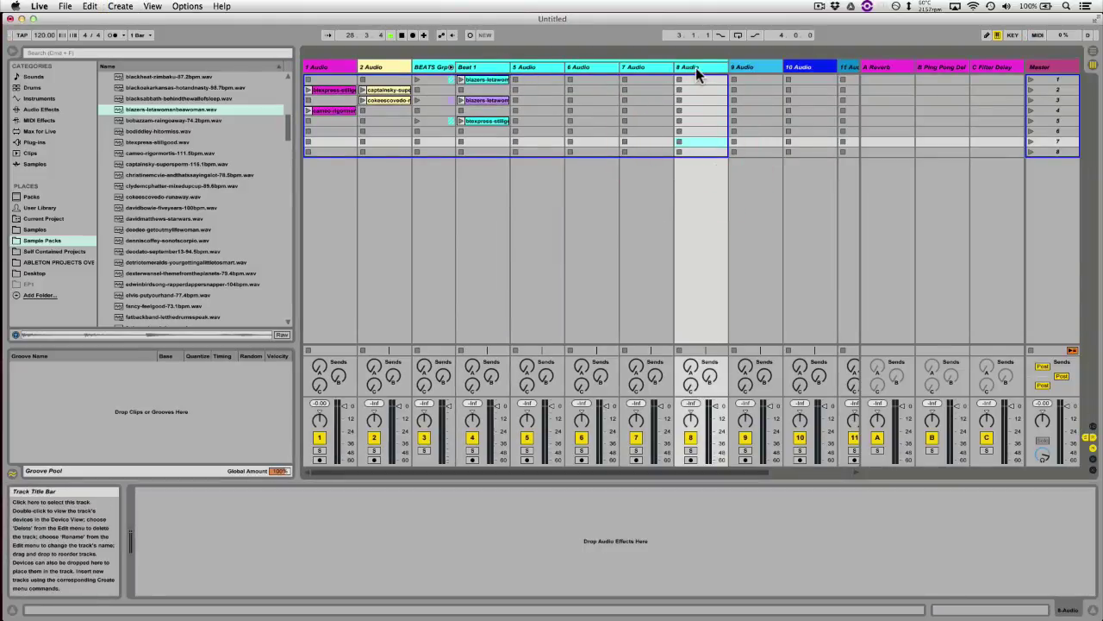
click(695, 67)
Fold and unfold the BEATS Grp group, then select tracks 9, 10, 6 and 5 Audio
click(449, 67)
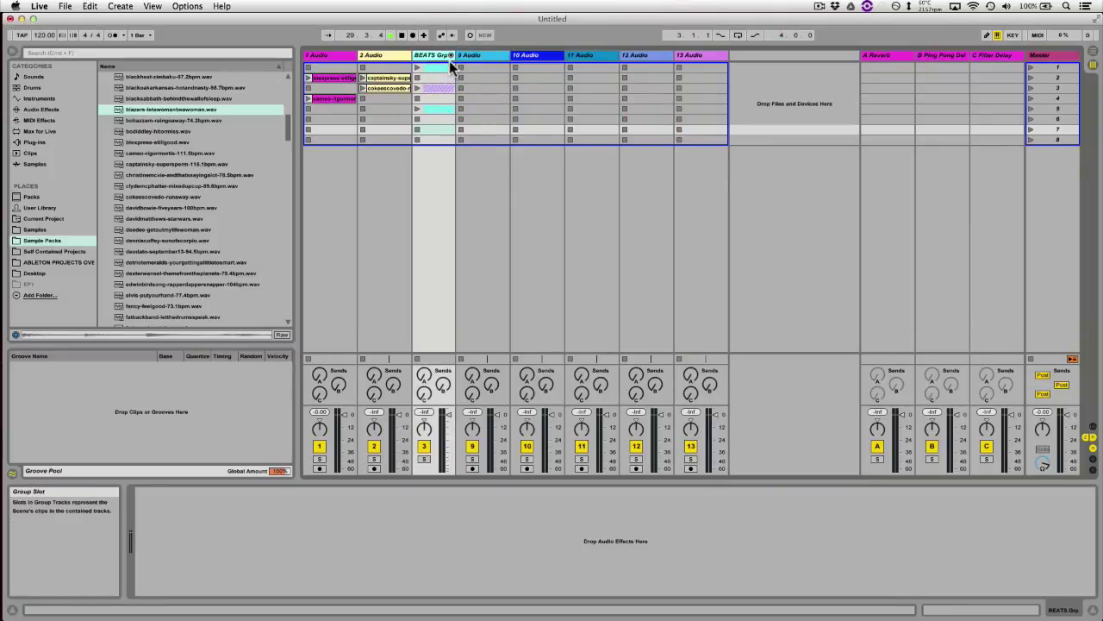
click(449, 65)
click(451, 66)
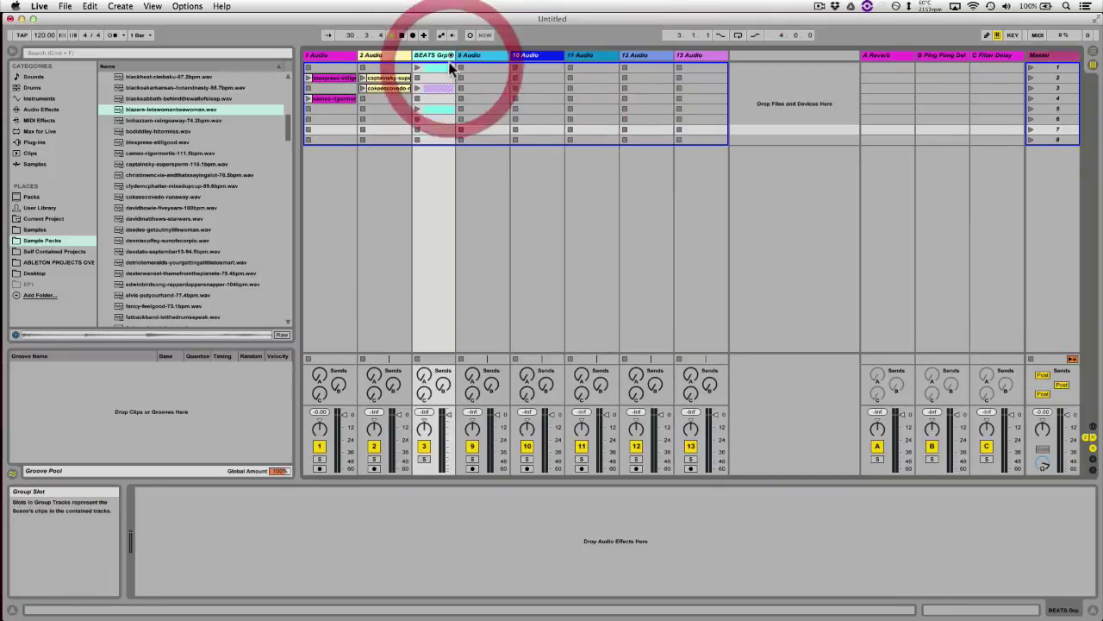
click(450, 56)
click(765, 89)
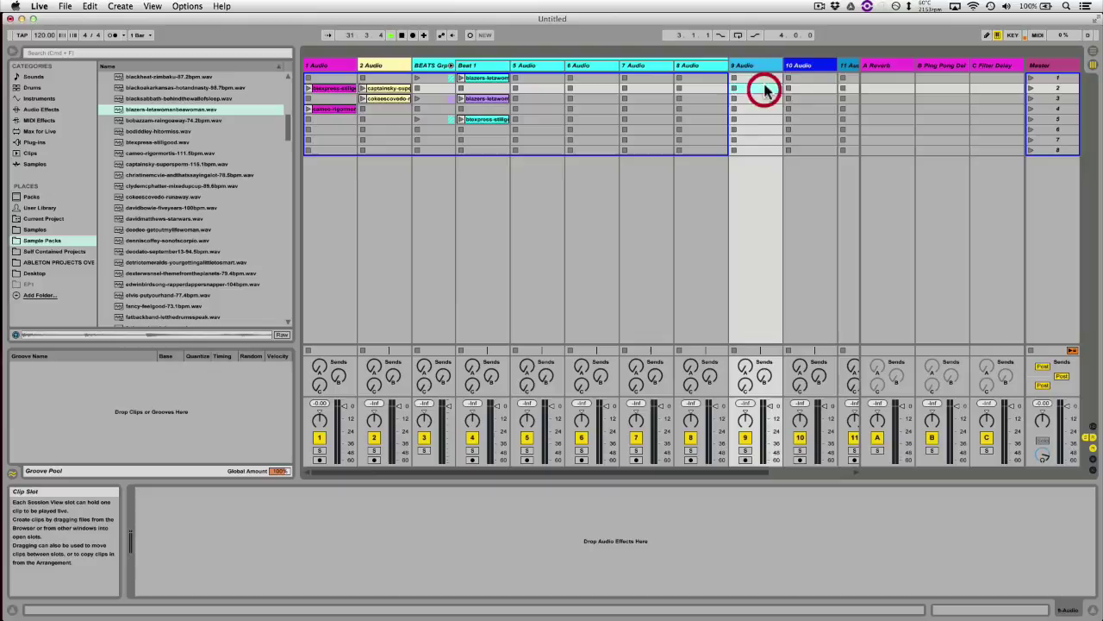
click(820, 68)
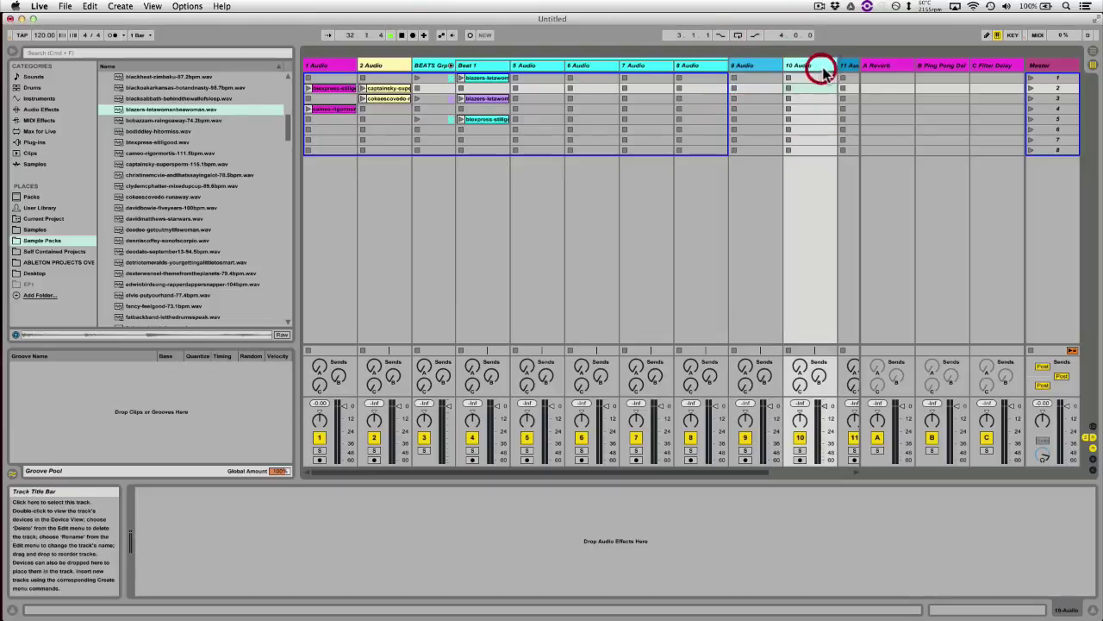
click(590, 65)
click(530, 65)
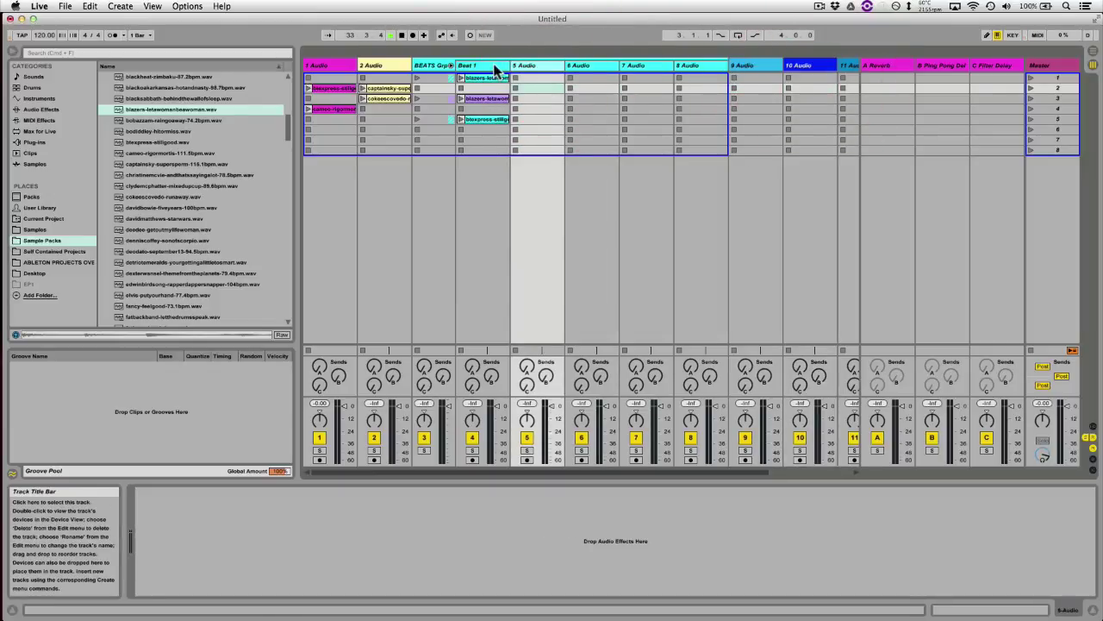
Set Auto-Assign Track Colors to On in the Look/Feel preferences
key(super+comma)
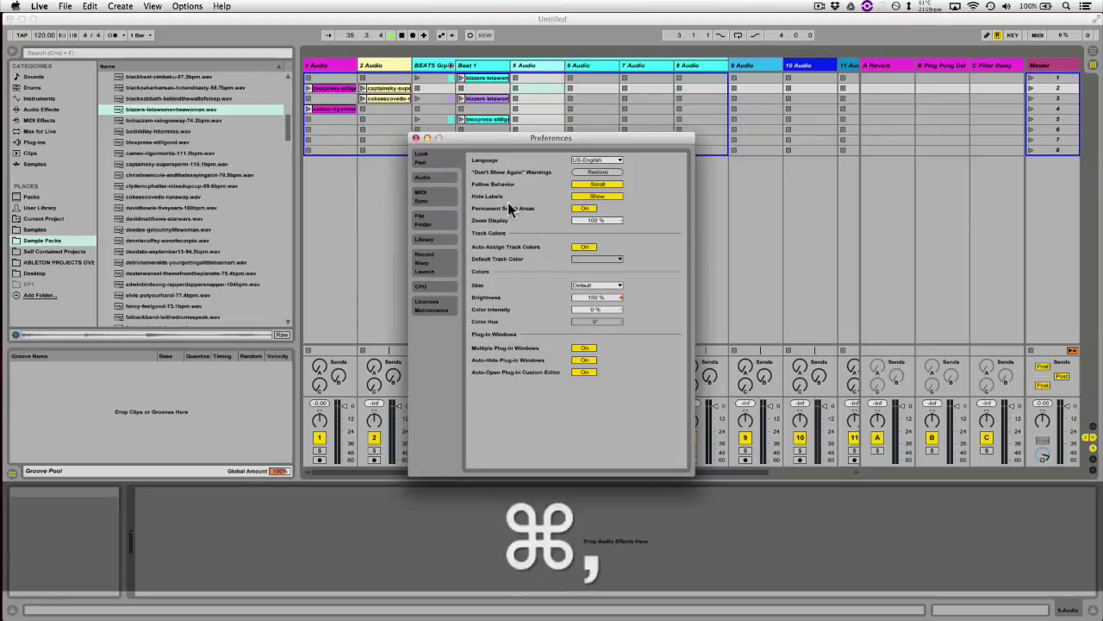
click(584, 248)
click(595, 259)
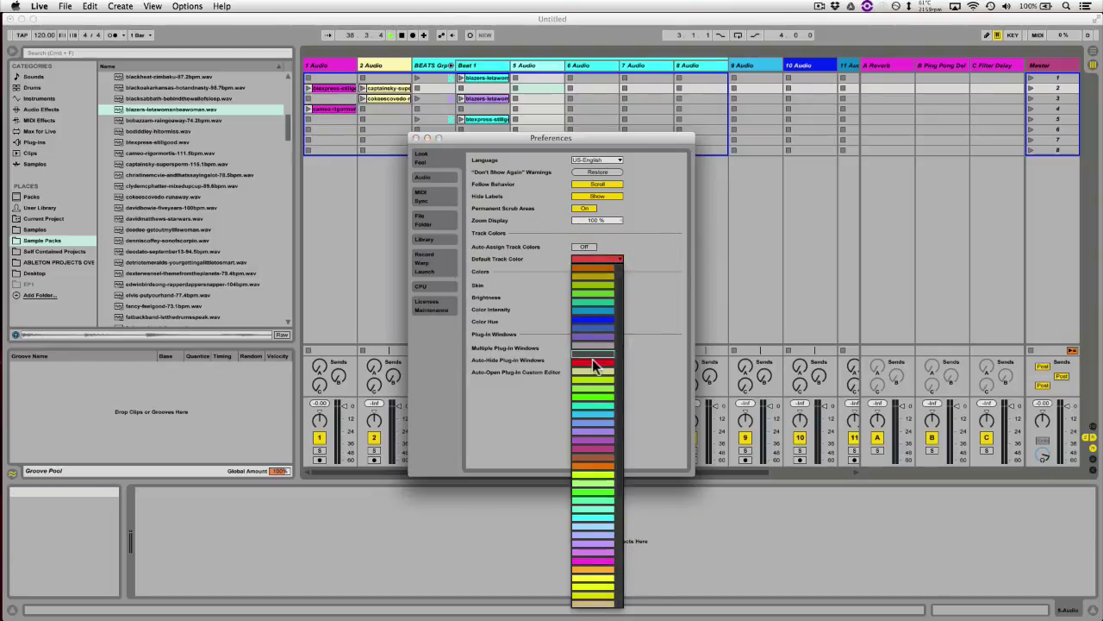
click(660, 248)
click(579, 248)
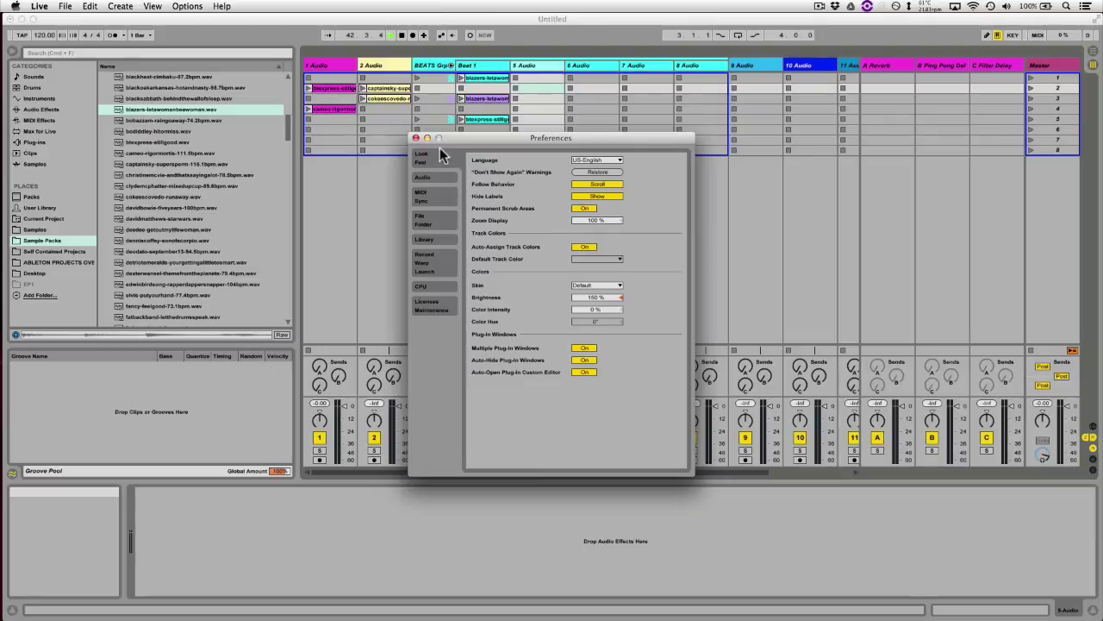
Close Preferences, fold the BEATS Grp group and stop playback
click(416, 138)
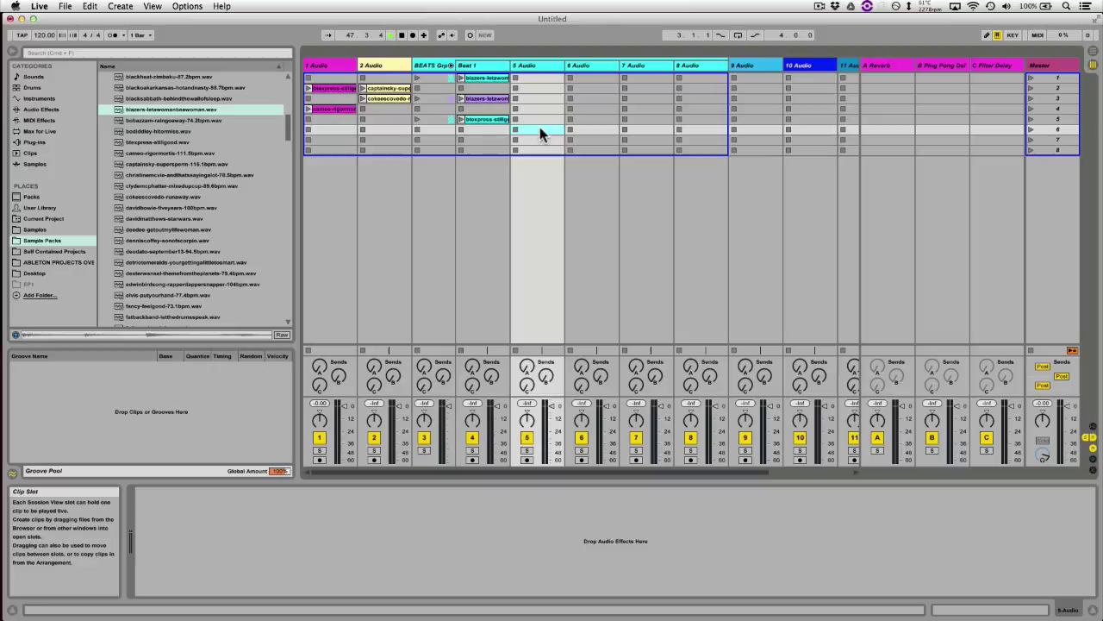
click(451, 66)
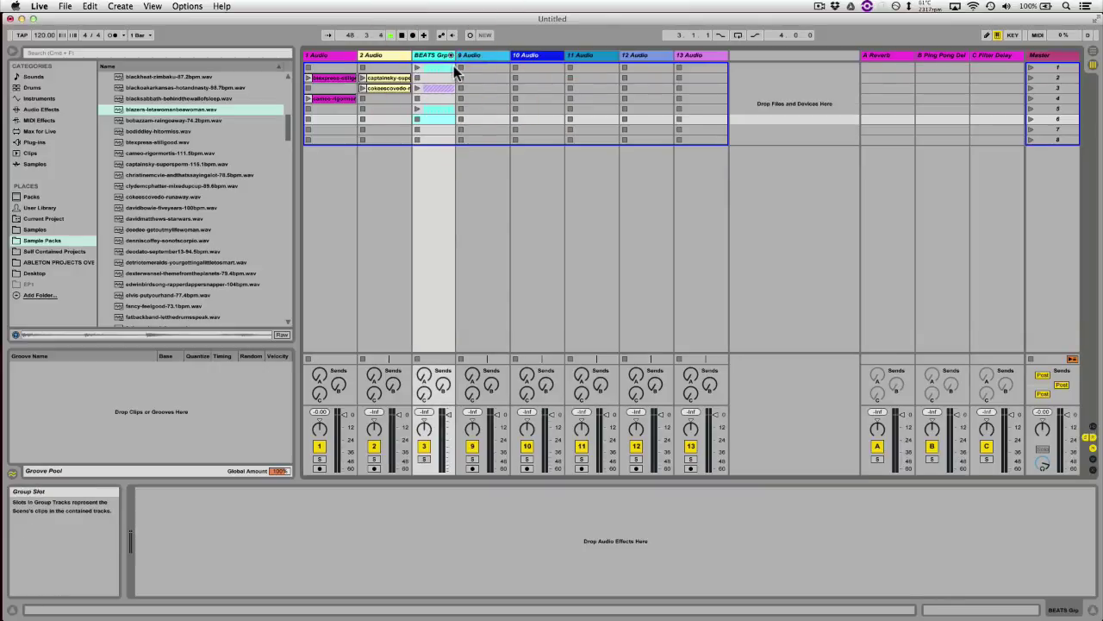
click(401, 35)
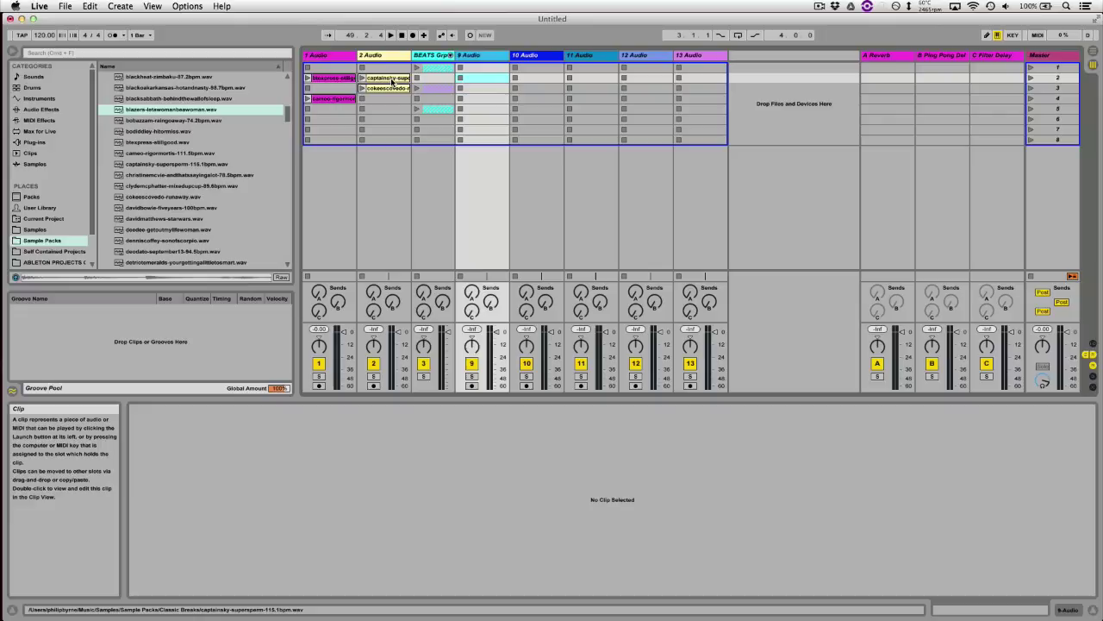
Zoom into the captainsky-superperm clip's waveform down to a single drum transient
click(392, 80)
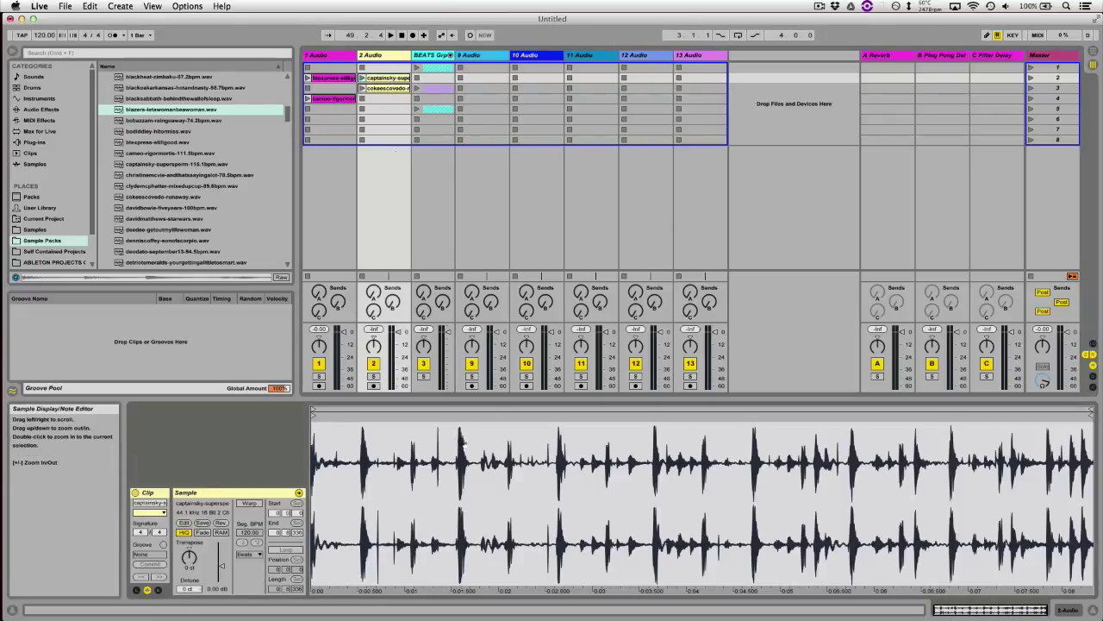
drag(462, 439, 462, 516)
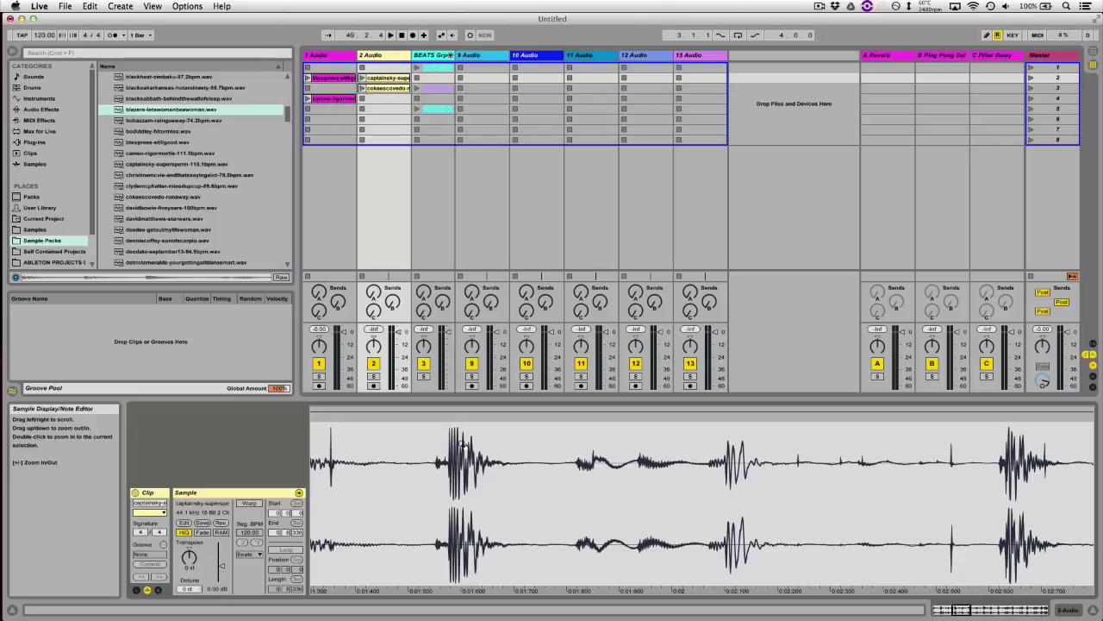
drag(462, 445, 462, 534)
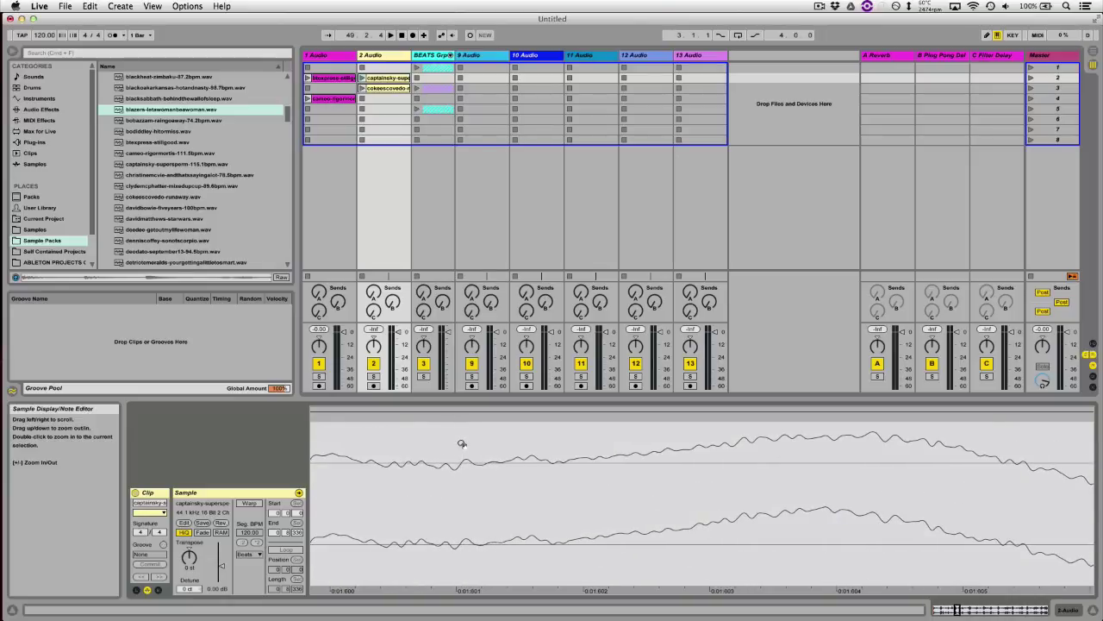
scroll(457, 414, down, 8)
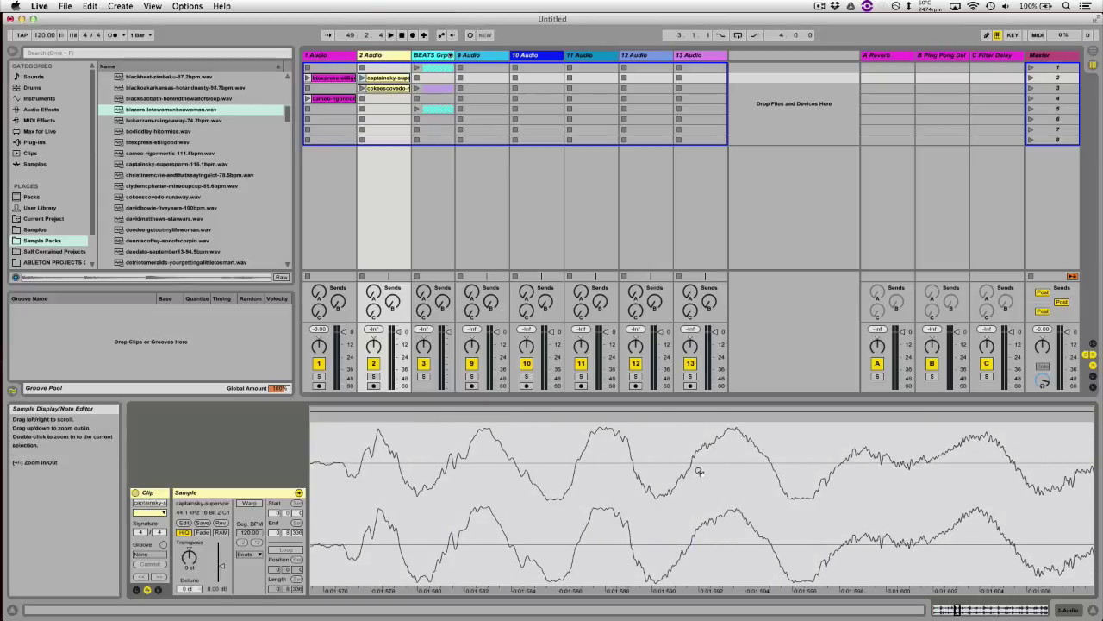
scroll(700, 472, down, 4)
scroll(798, 466, up, 10)
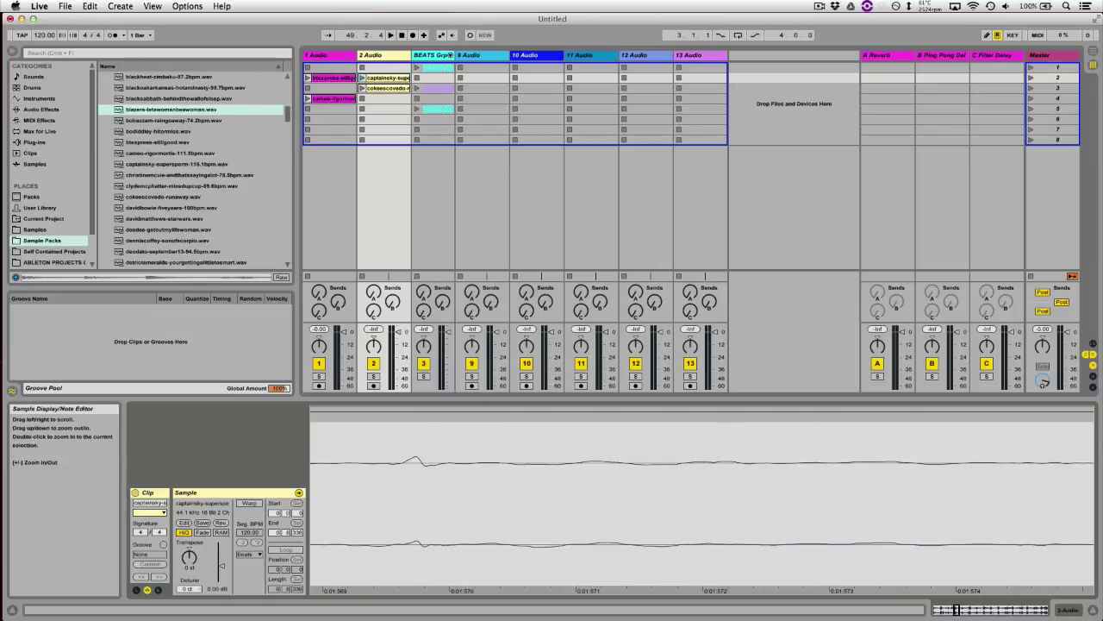
scroll(517, 464, left, 3)
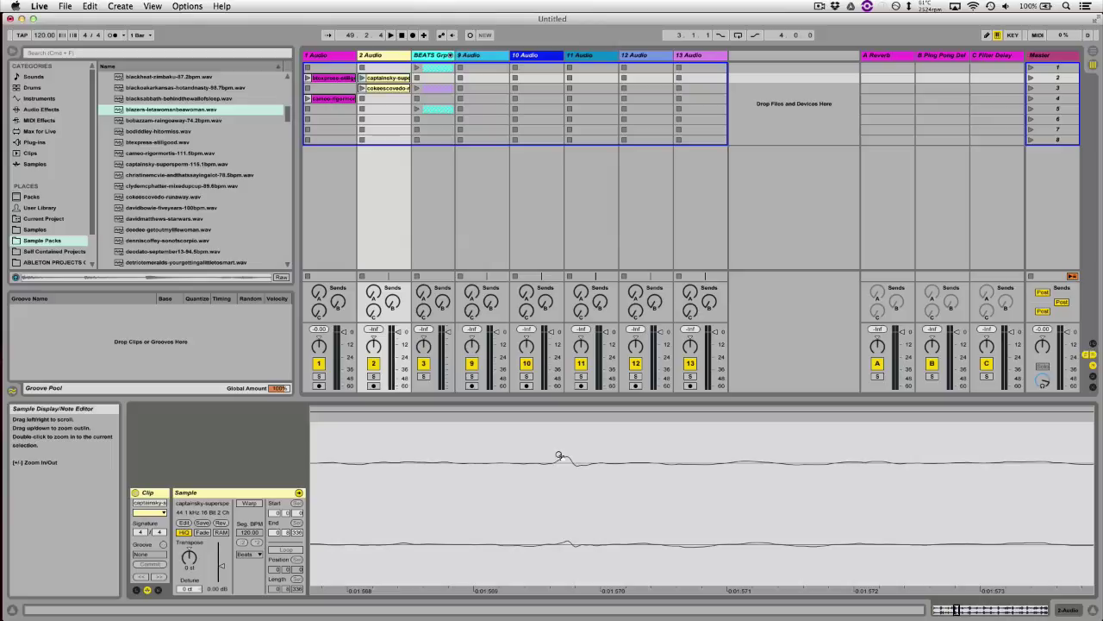
scroll(621, 469, down, 20)
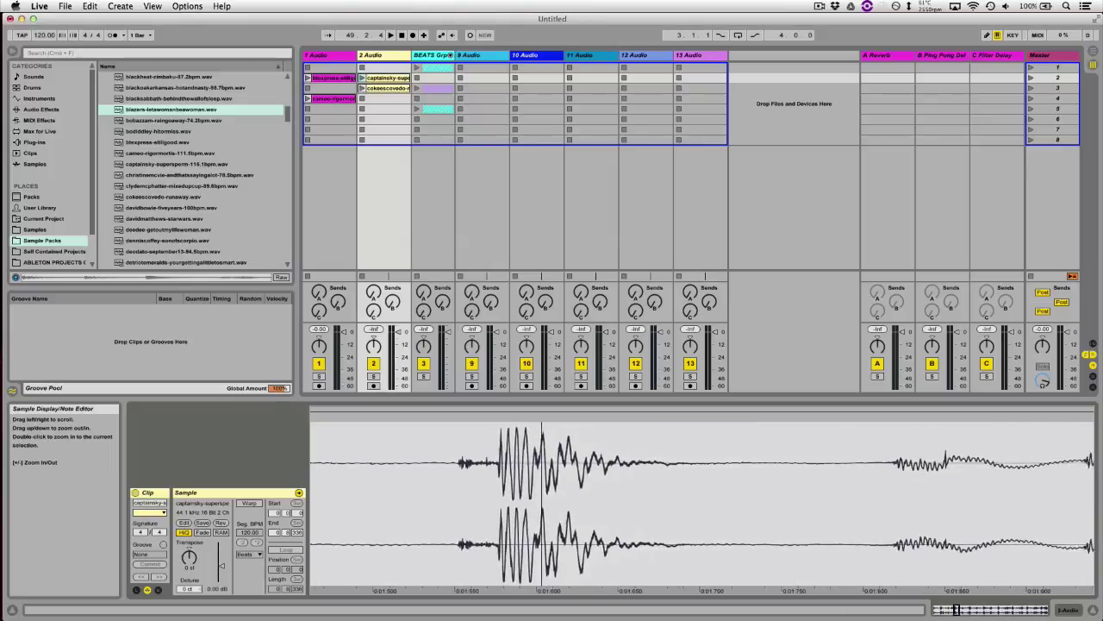
scroll(603, 479, down, 10)
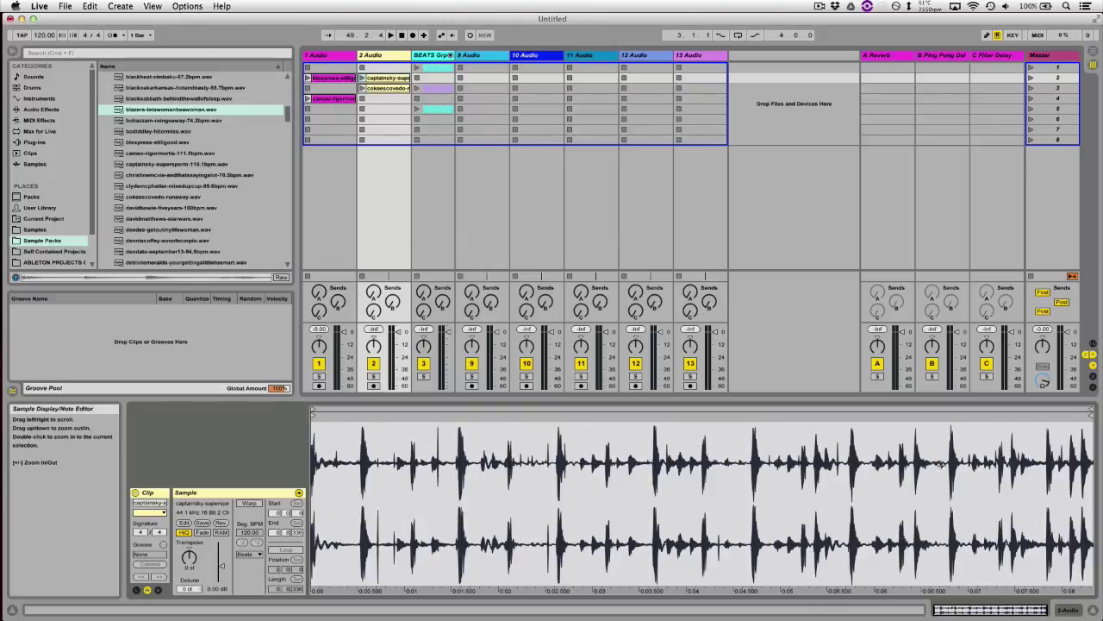
click(944, 463)
scroll(945, 463, up, 15)
scroll(897, 457, down, 15)
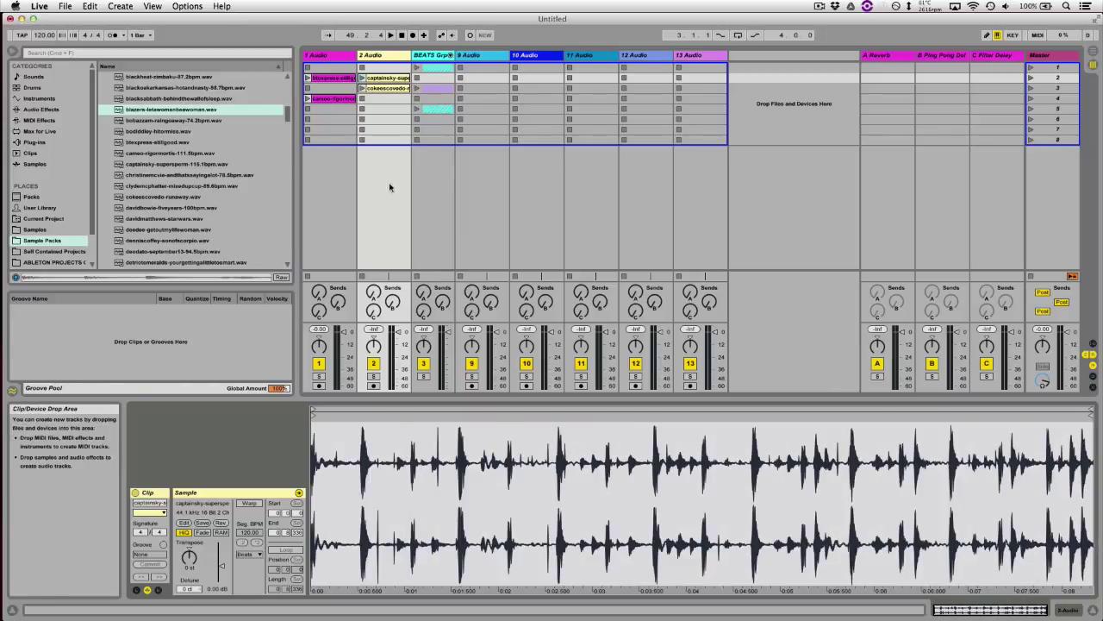
Show the cokeescovedo-runaway clip, list the Instruments, and drag Sampler toward the track area
click(387, 90)
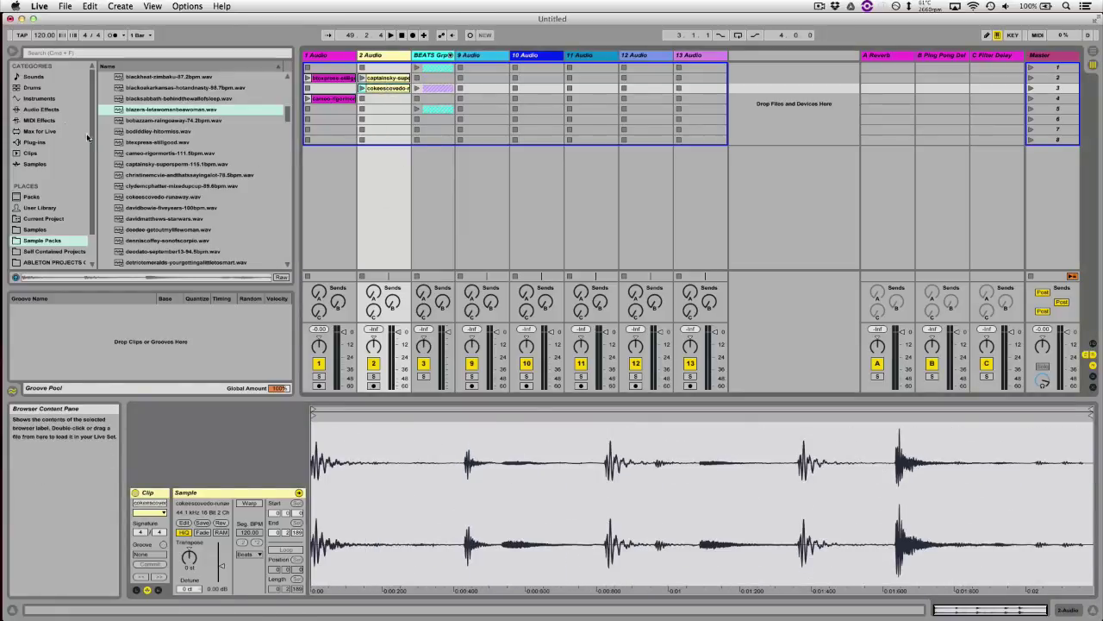
click(29, 100)
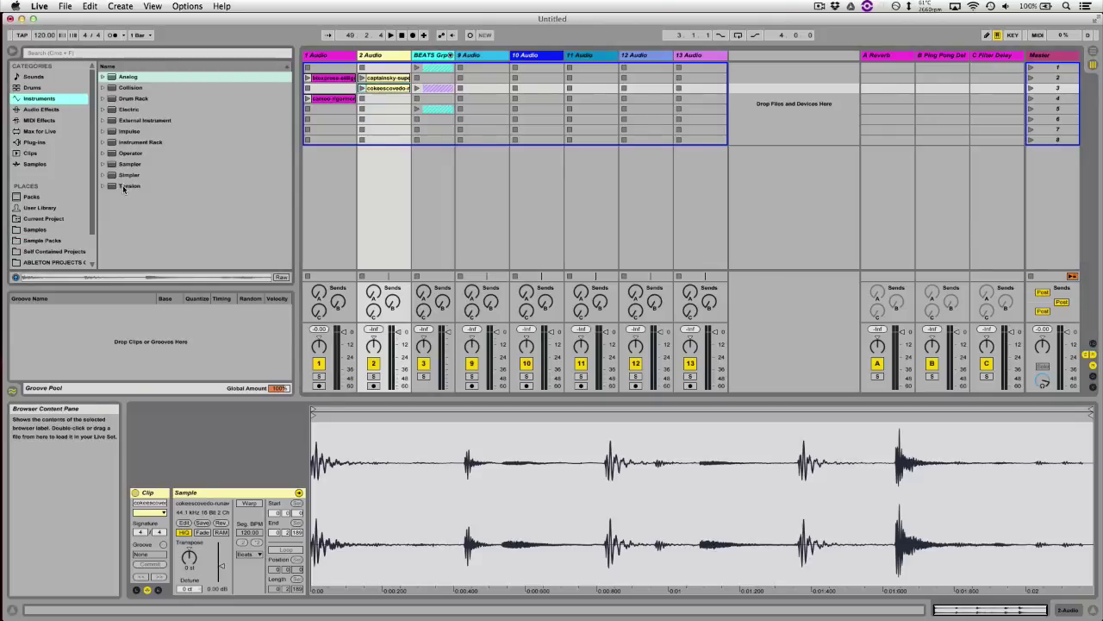
drag(130, 166, 783, 117)
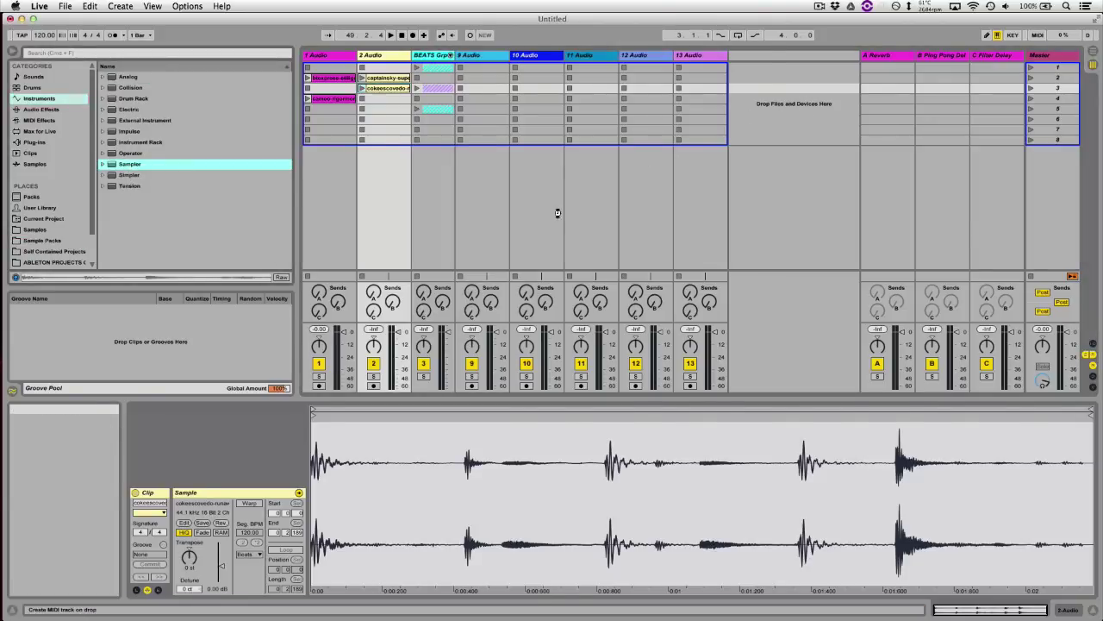
Create a Sampler MIDI track loaded with cokeescovedo-runaway, zoom its waveform, then select Simpler
drag(558, 212, 558, 213)
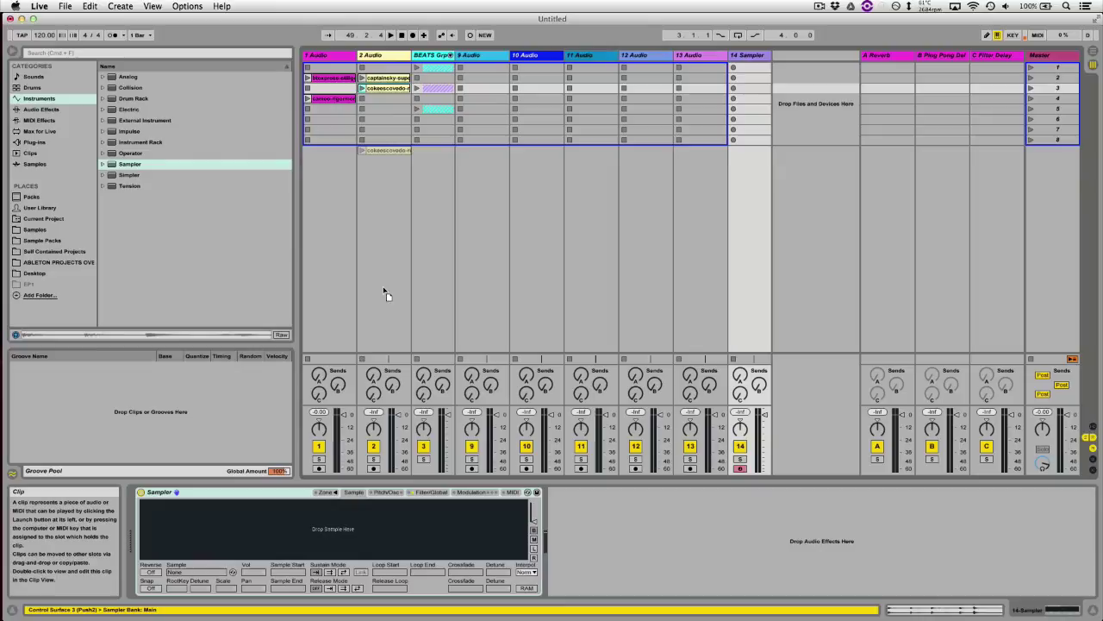
drag(385, 294, 325, 523)
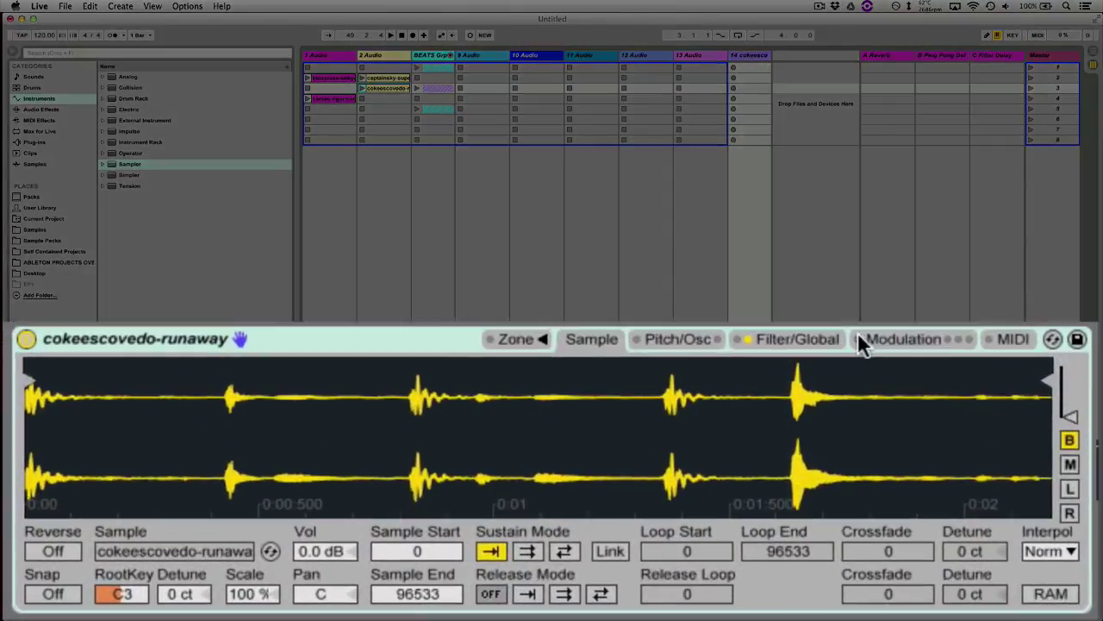
drag(266, 431, 928, 455)
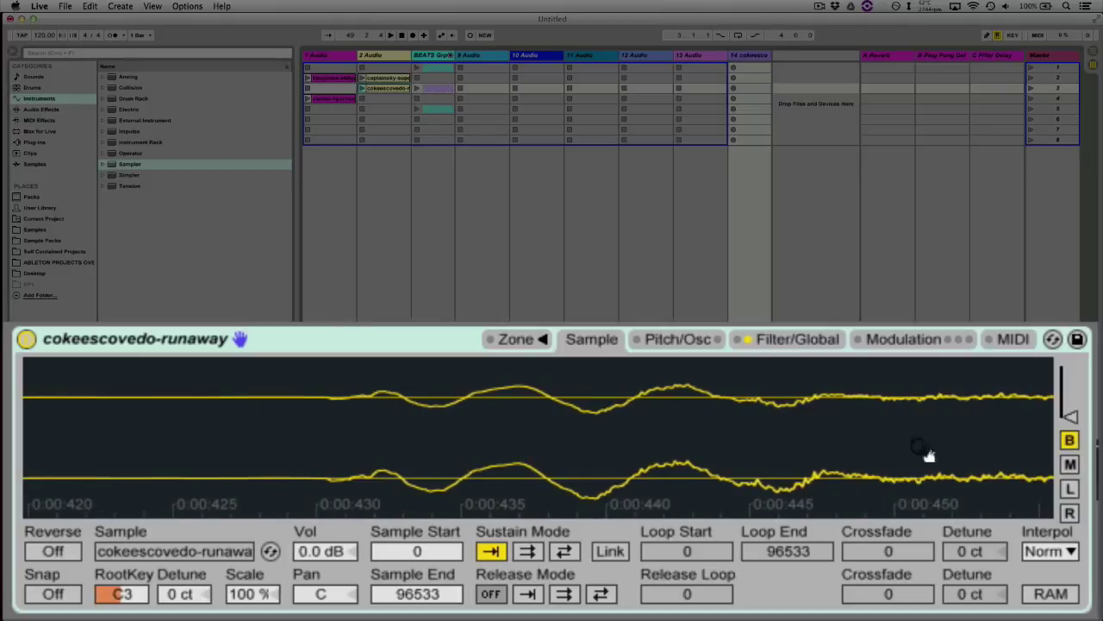
drag(1070, 416, 1070, 414)
drag(882, 423, 301, 389)
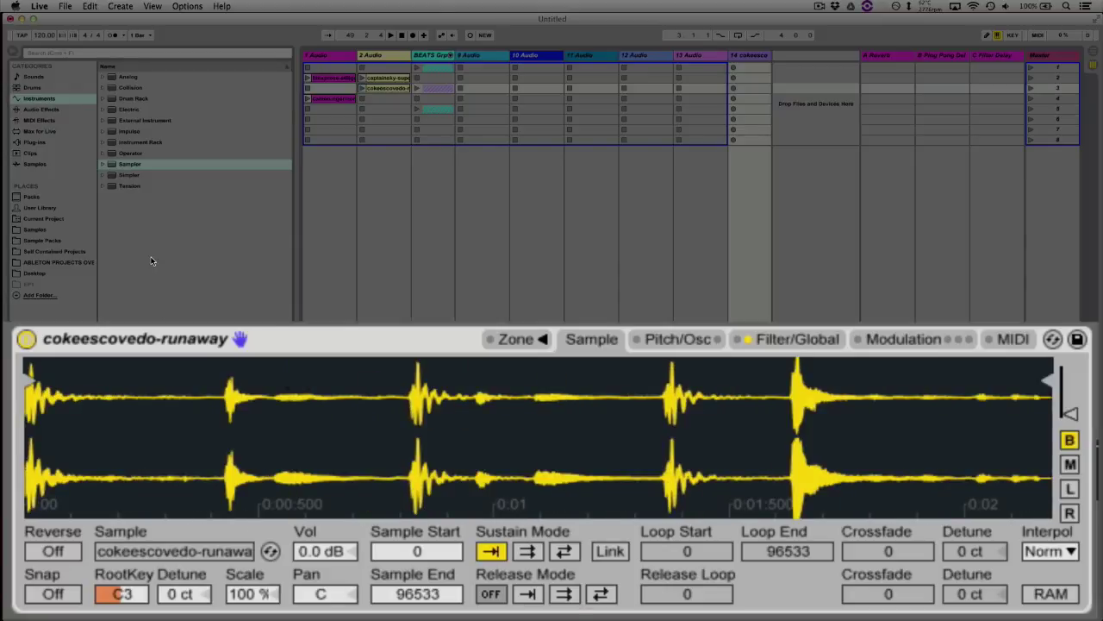
click(129, 175)
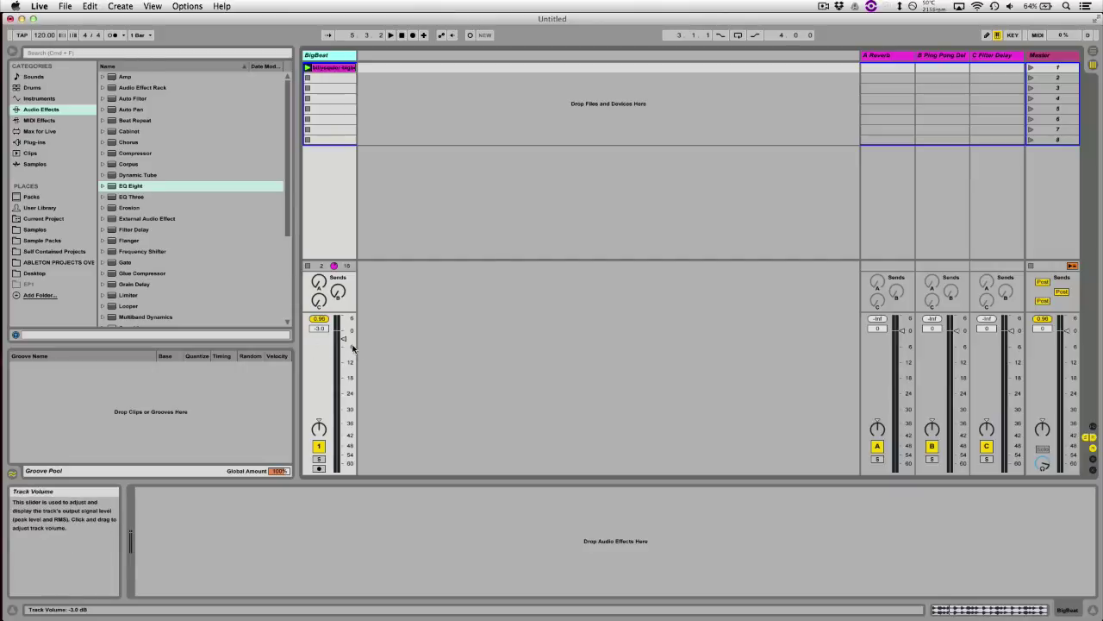
Launch the BigBeat loop, then stop and restart it from the beginning twice
click(307, 67)
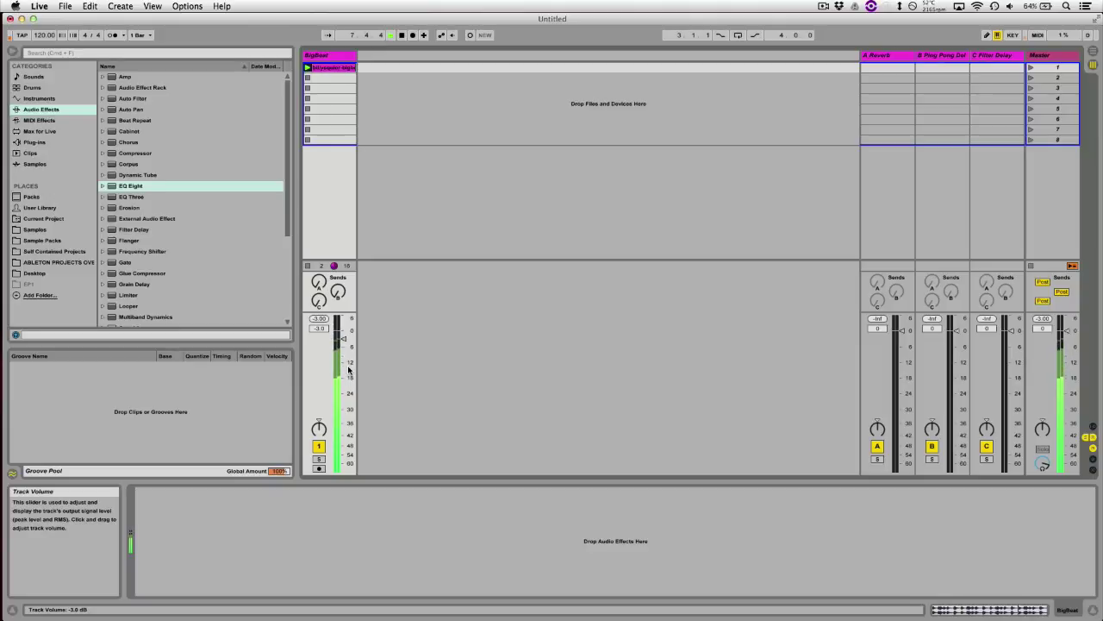
key(space)
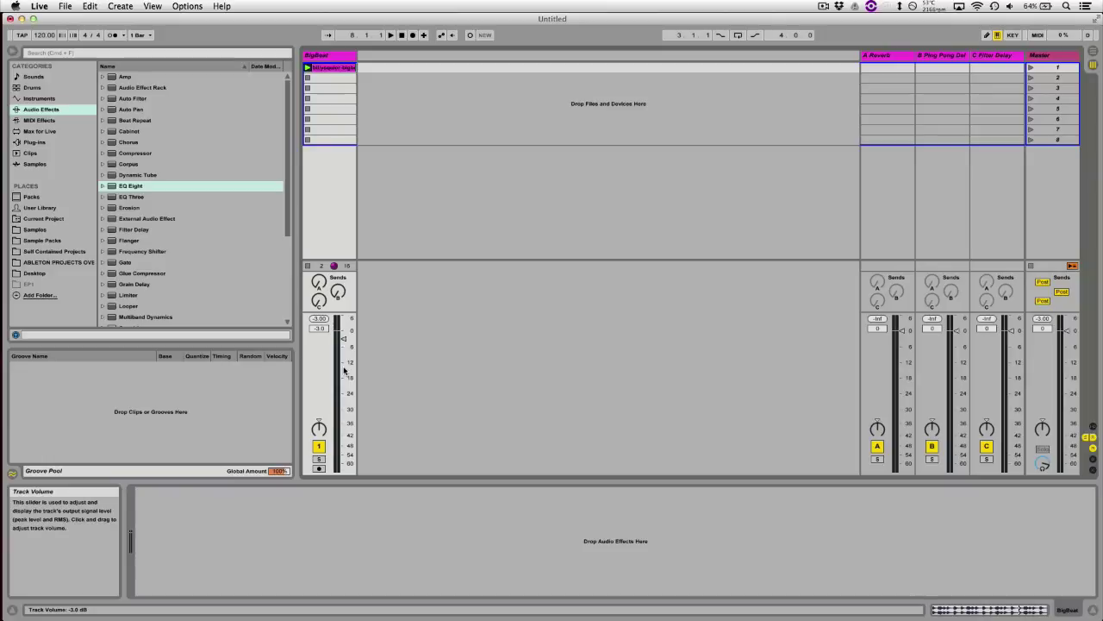
key(space)
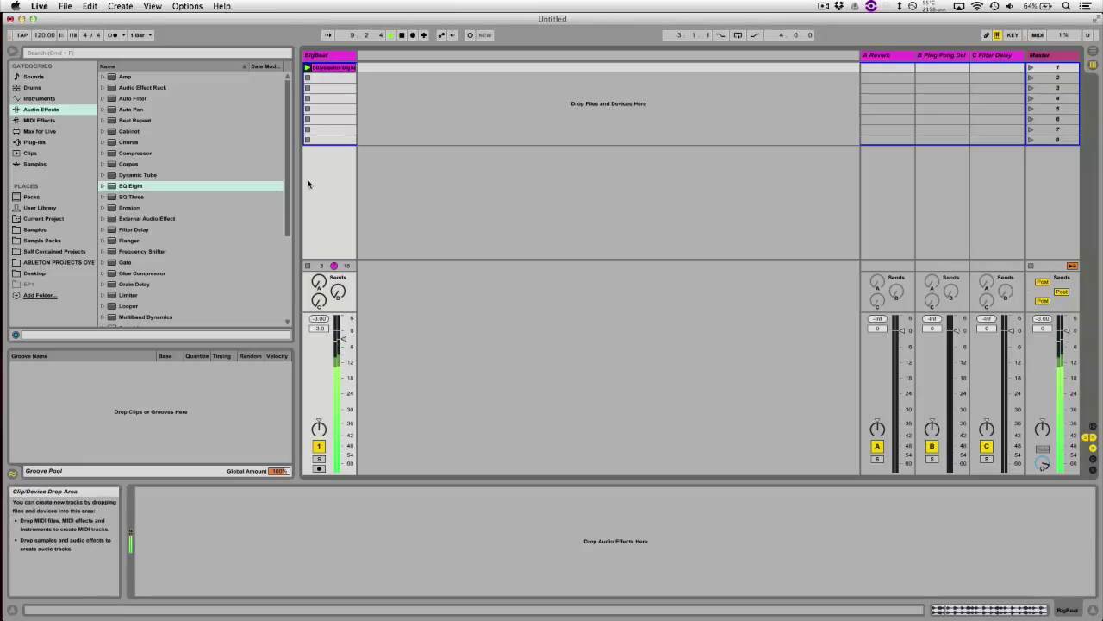
key(space)
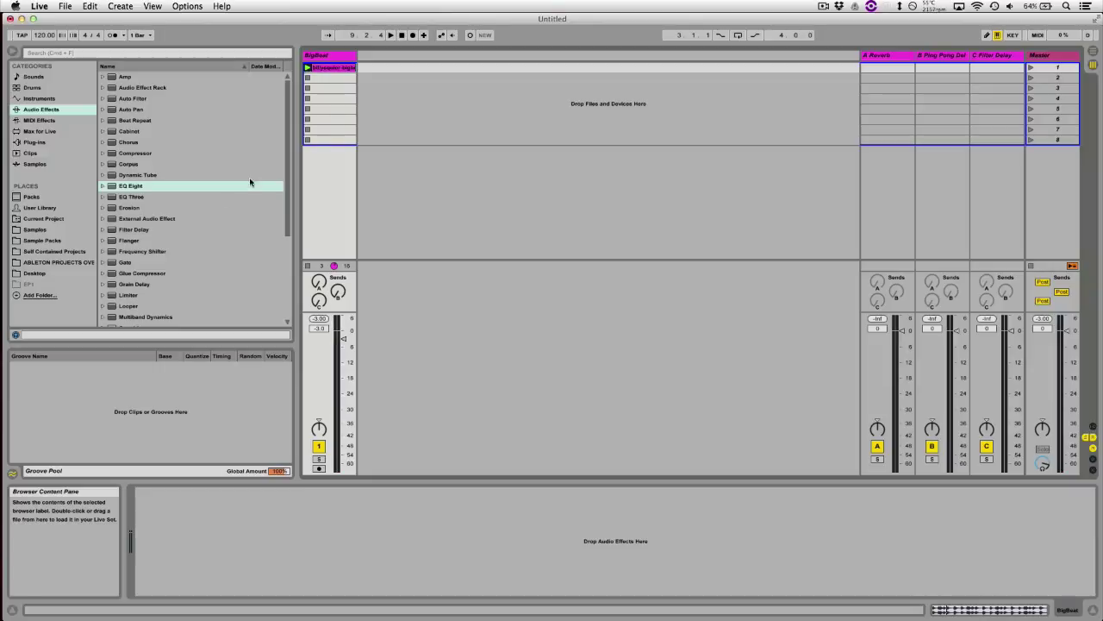
key(space)
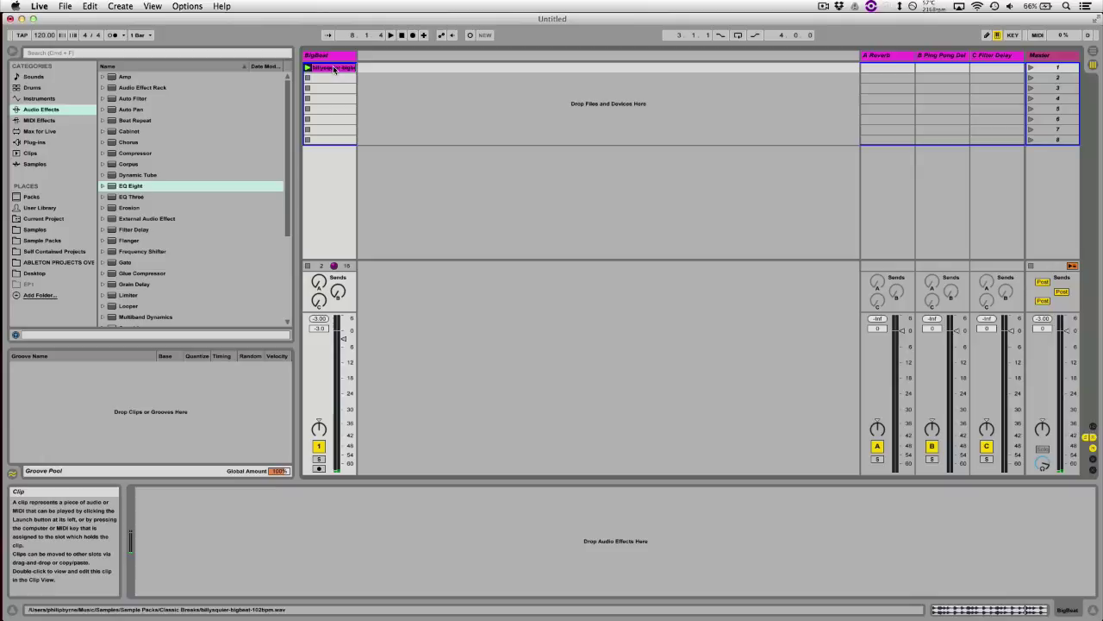
Drop EQ Eight onto the BigBeat track and restart playback from bar 1
drag(131, 188, 202, 546)
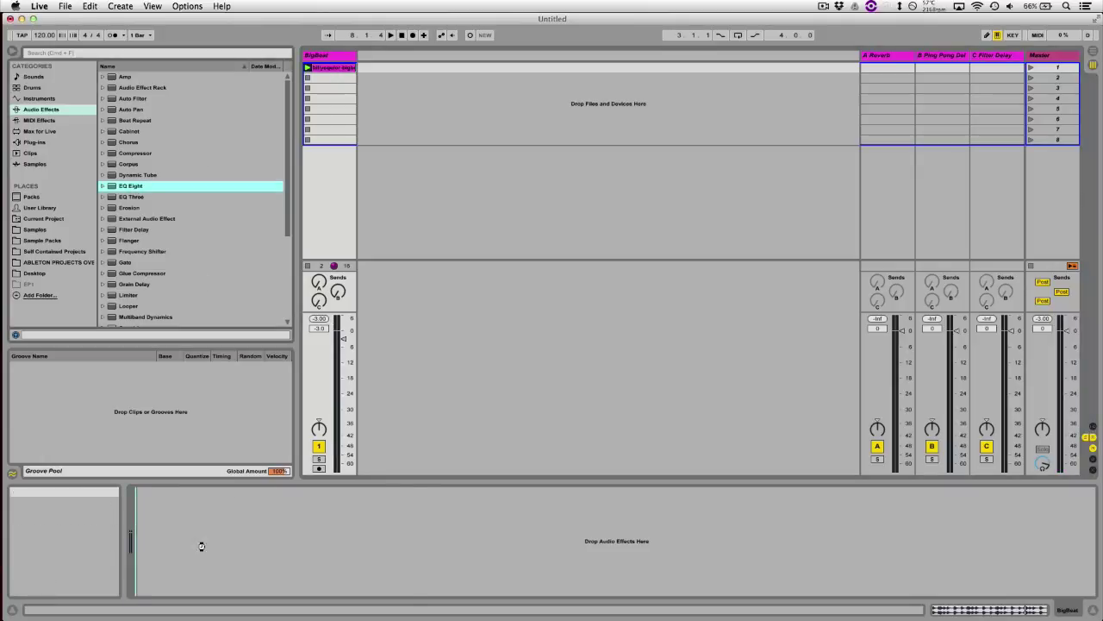
key(space)
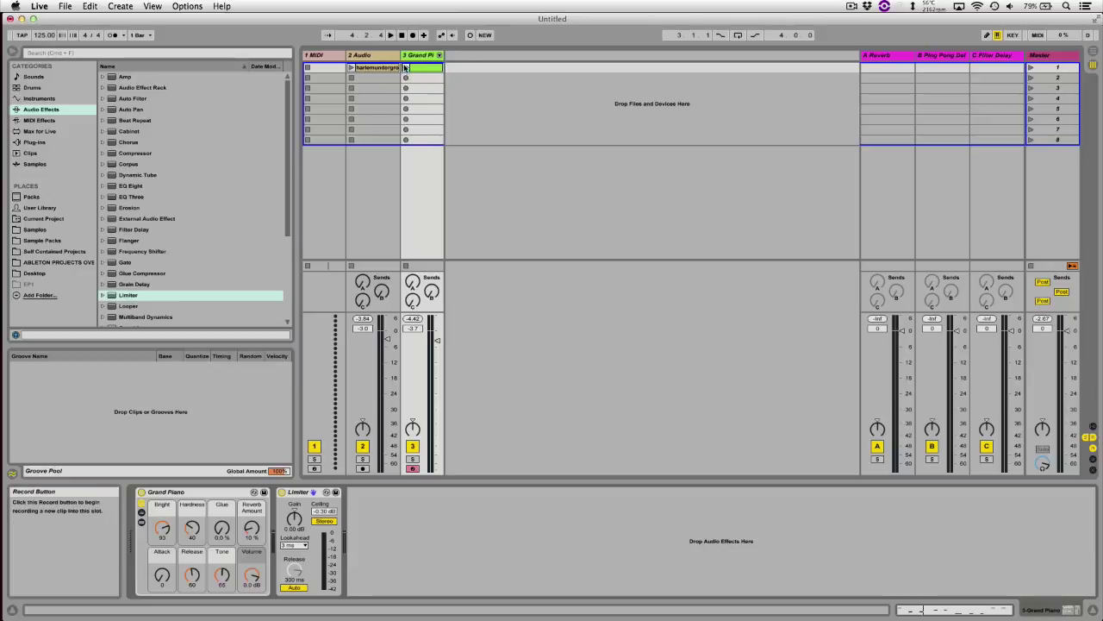
Launch the Grand Piano and 2 Audio clips, add Auto Filter, and move the Limiter after it
click(406, 68)
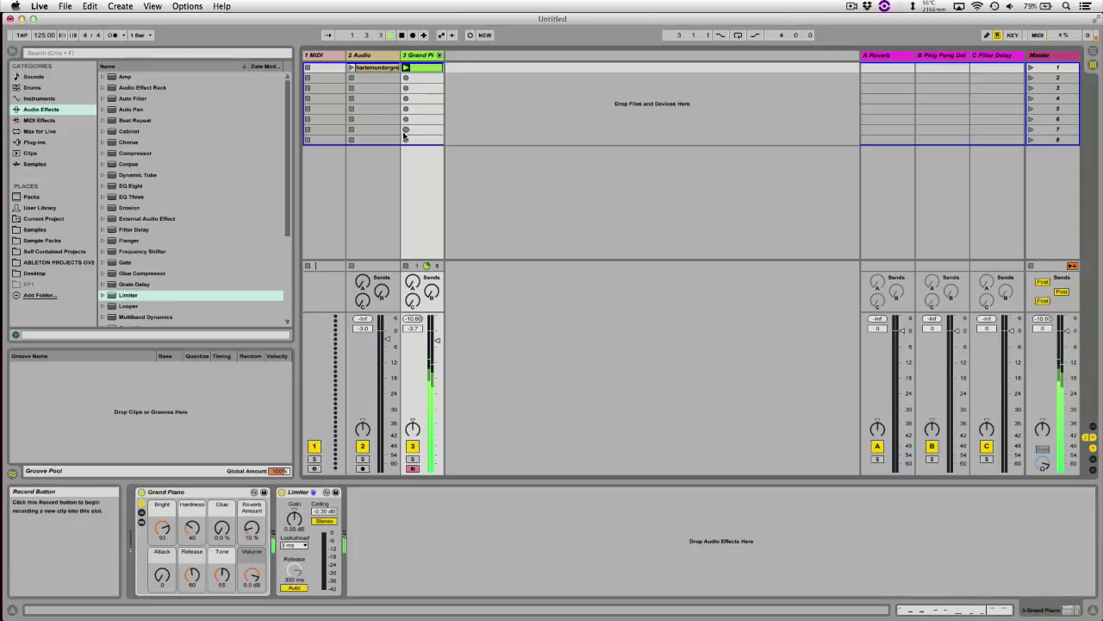
click(349, 67)
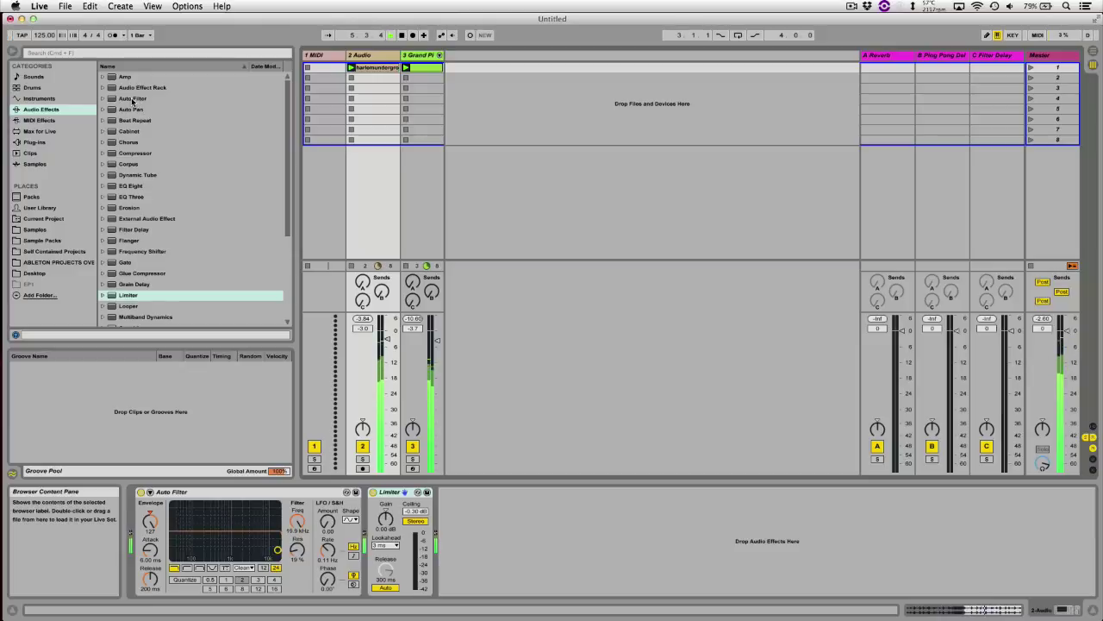
drag(132, 101, 421, 105)
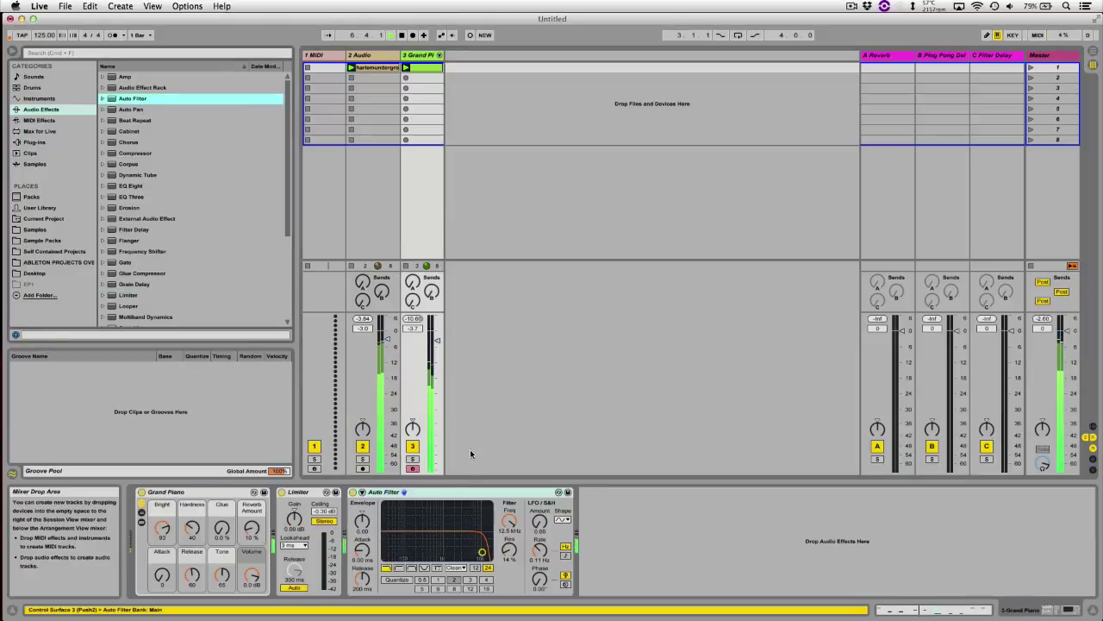
drag(316, 498, 619, 515)
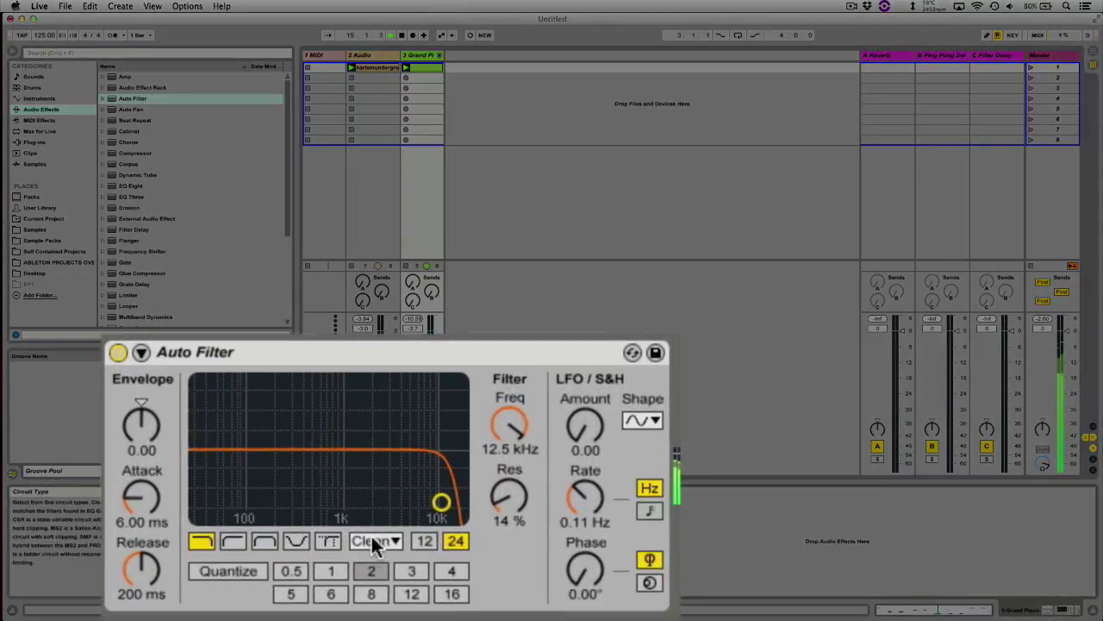
Sweep the Auto Filter cutoff to 16.0 kHz with 16% resonance and open the circuit-type list
mouse_move(440, 502)
mouse_down()
mouse_move(431, 478)
mouse_move(393, 454)
mouse_move(286, 441)
mouse_move(330, 446)
mouse_move(451, 500)
mouse_up()
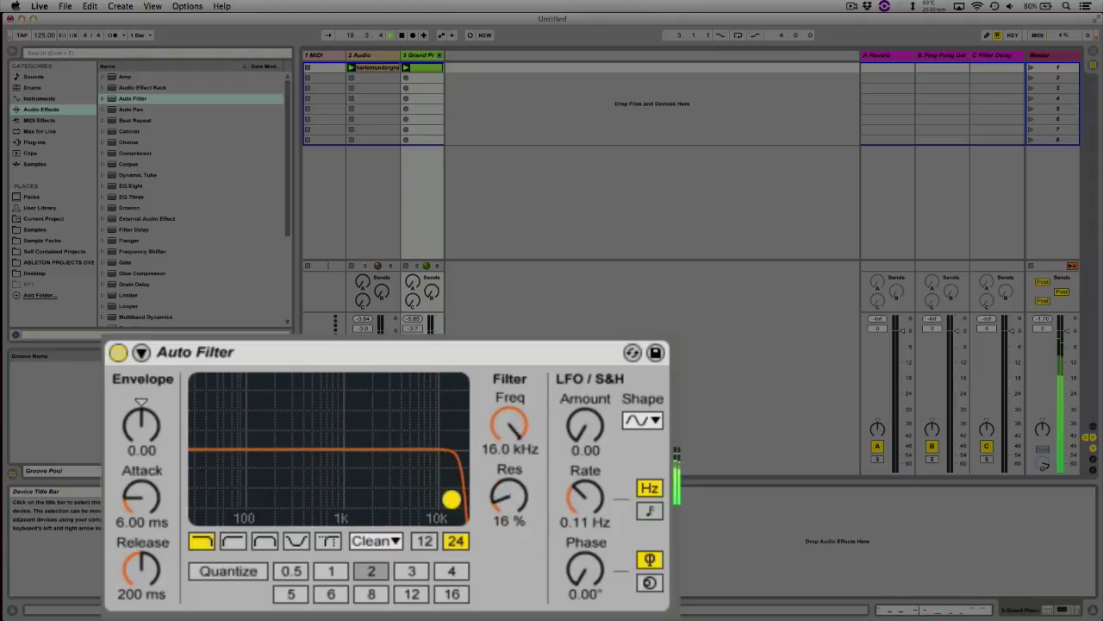
click(376, 541)
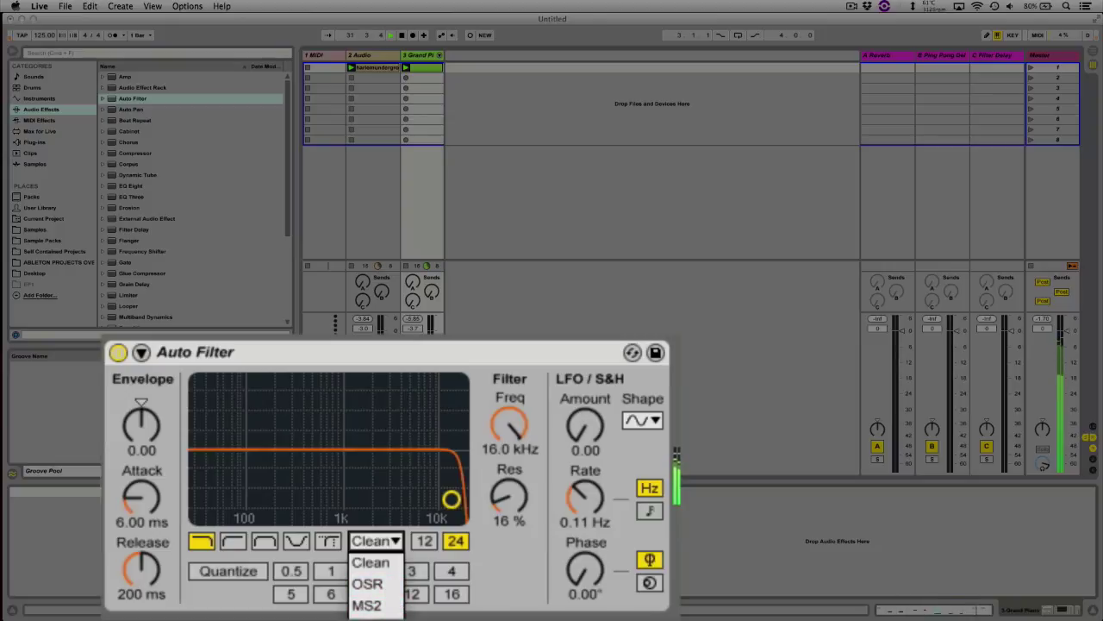
Switch the Auto Filter to MS2 and set cutoff near 1.7 kHz with resonance raised to 35%
click(377, 606)
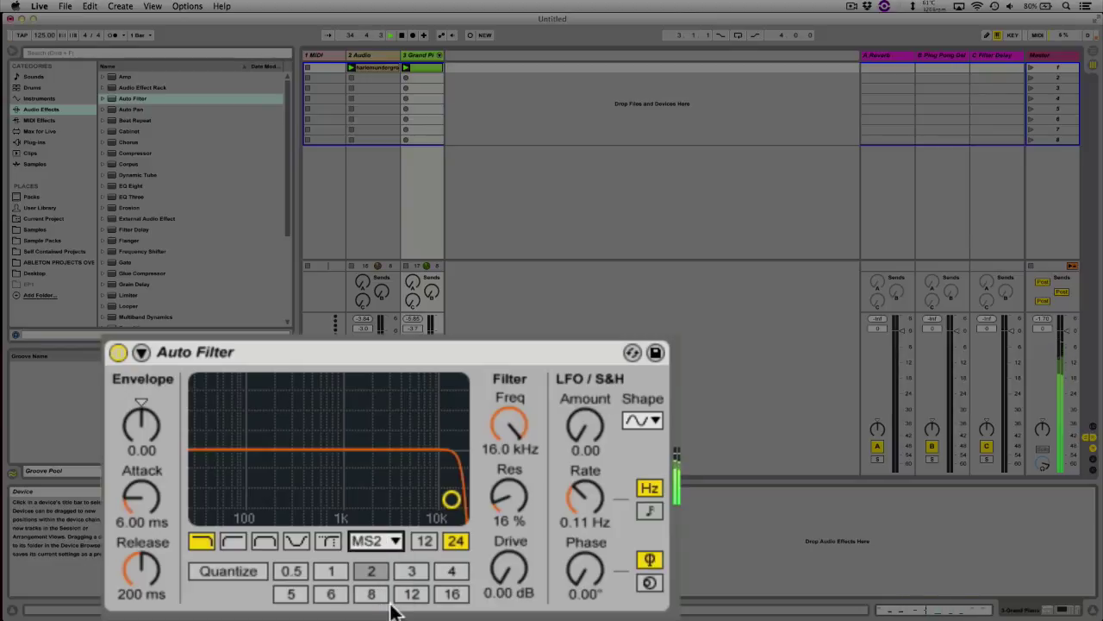
drag(458, 503, 388, 476)
key(shift+Tab)
key(shift+Tab)
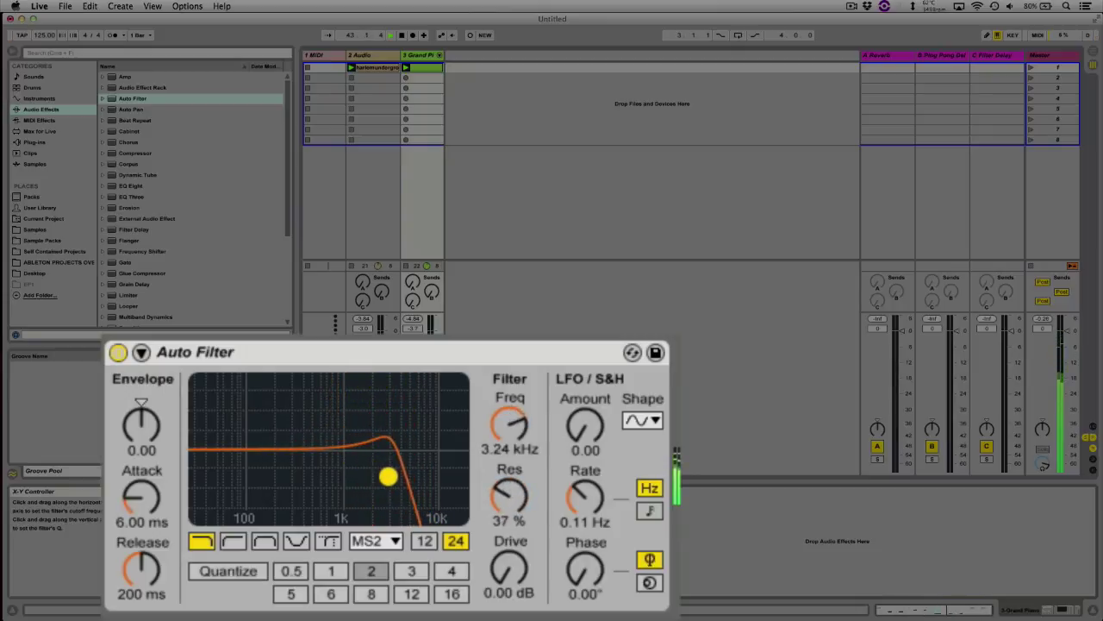
mouse_move(488, 489)
mouse_down()
mouse_move(489, 434)
mouse_move(489, 500)
mouse_up()
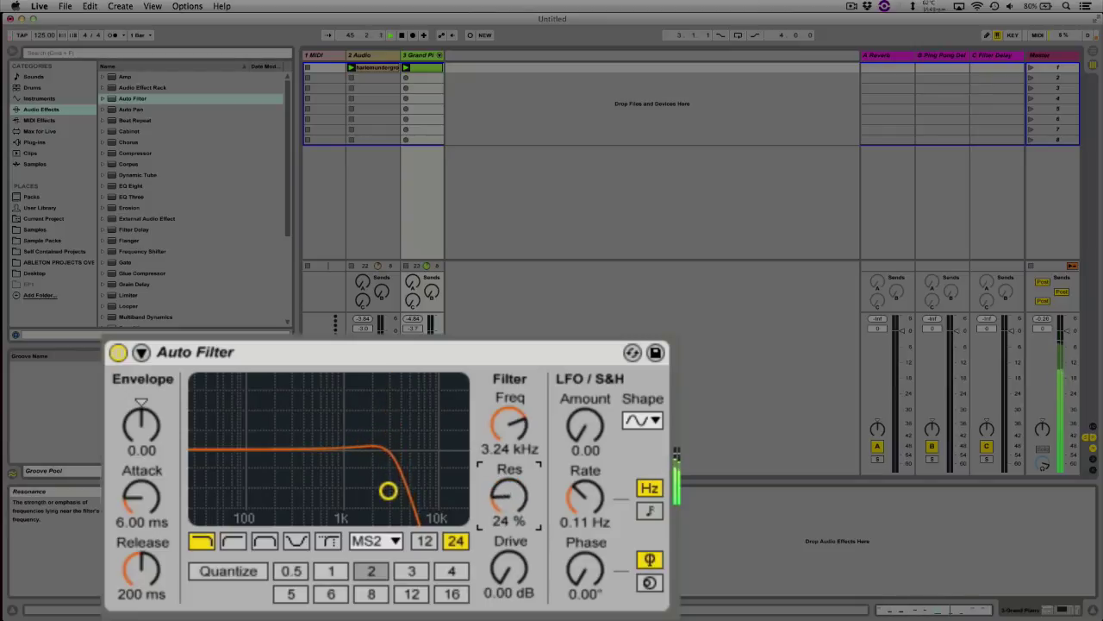
drag(388, 491, 362, 479)
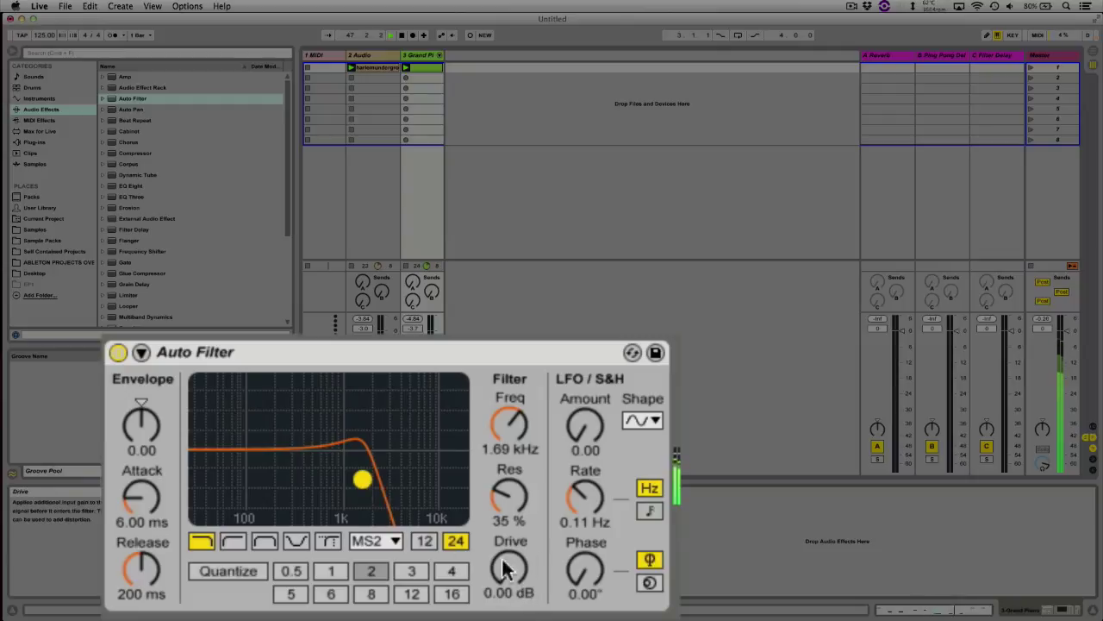
Cycle the circuit through PRD and Clean, settle on OSR, and raise Drive to 17.7 dB
click(375, 540)
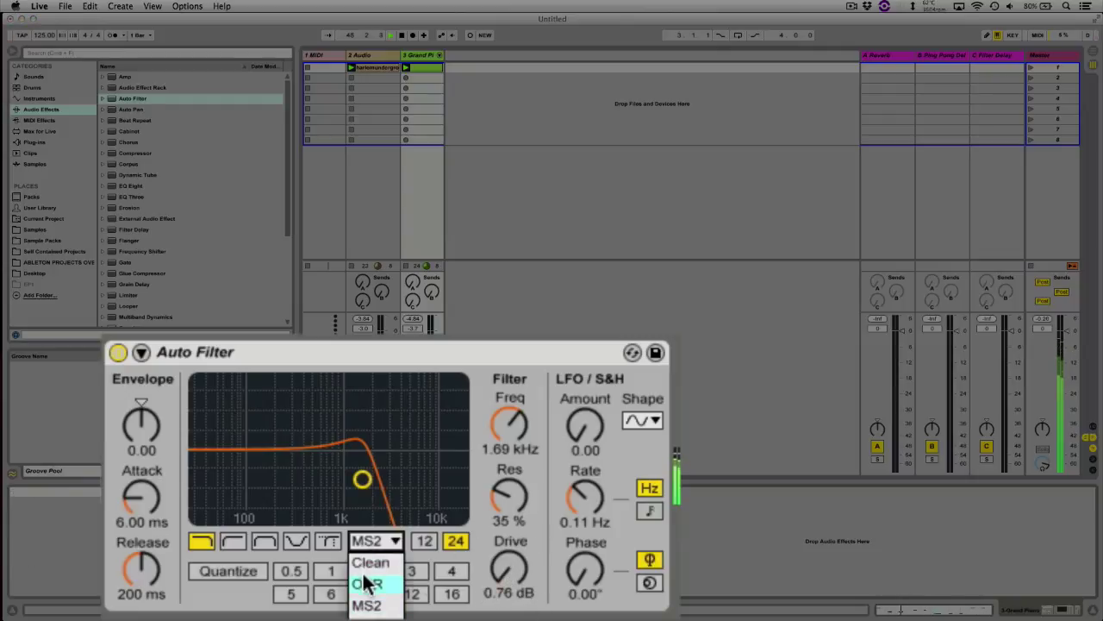
click(363, 581)
key(Down)
key(Down)
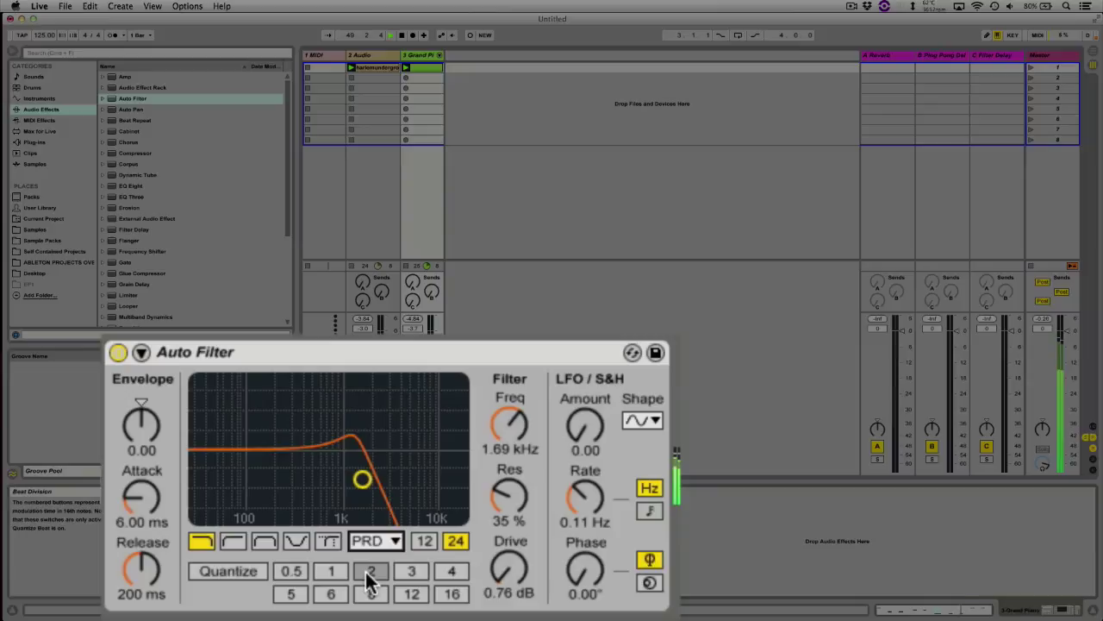
key(Up)
key(Up)
key(Up)
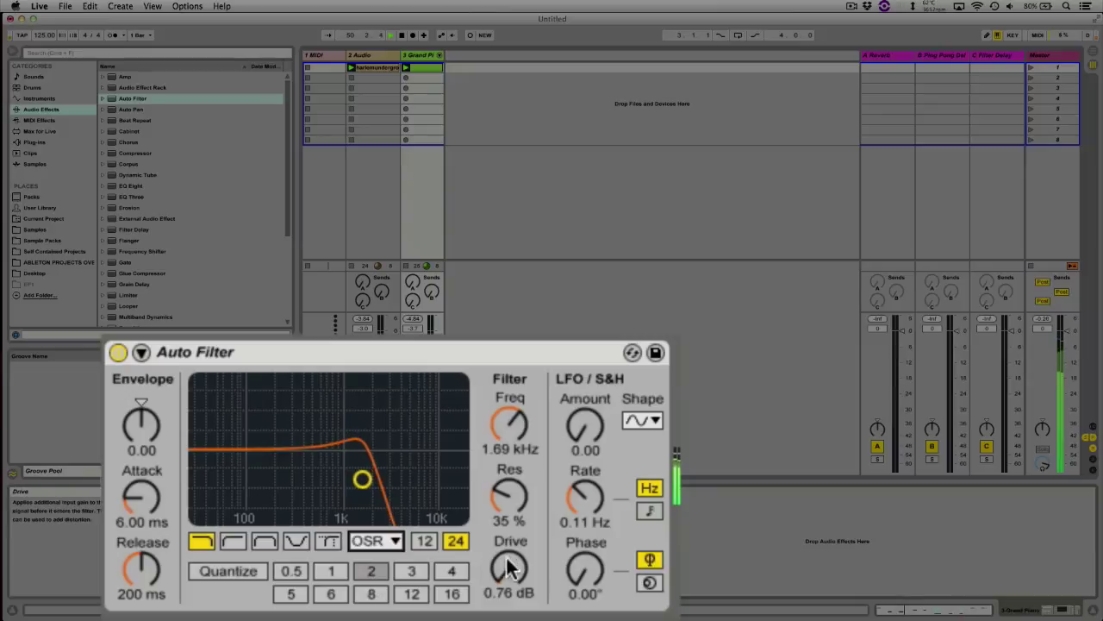
key(Up)
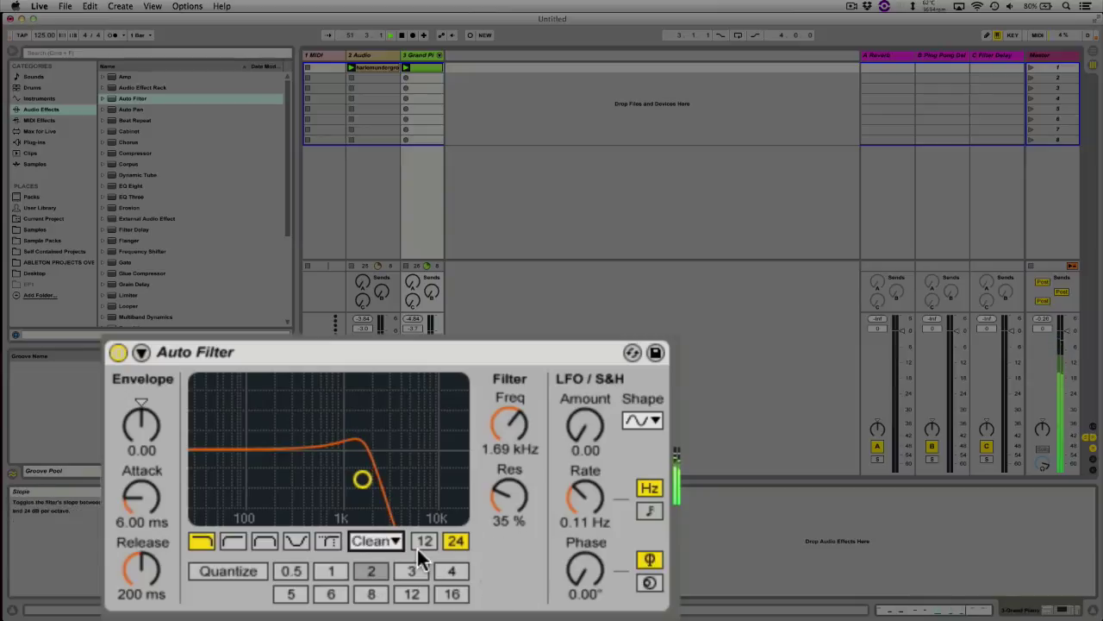
key(Down)
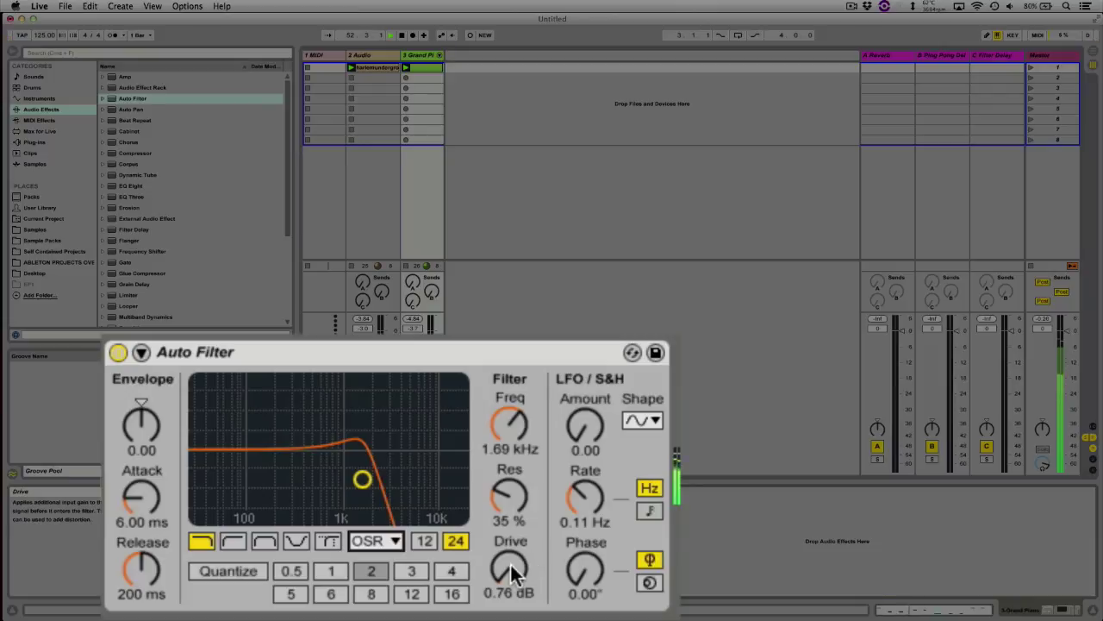
drag(510, 562, 510, 480)
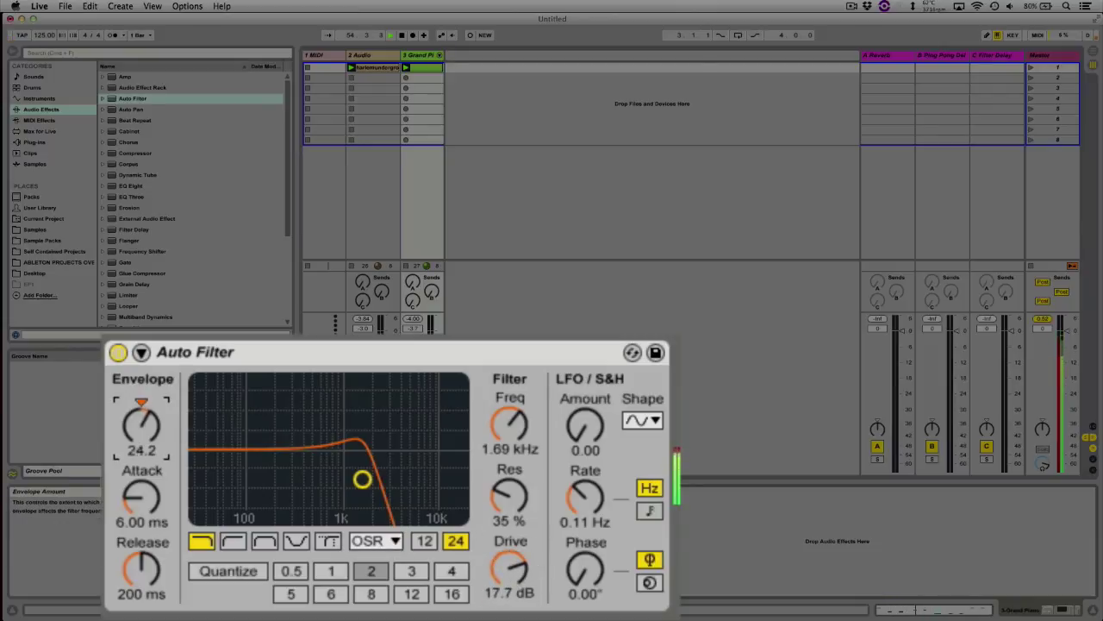
Raise the envelope amount to 105 and shorten release to 118 ms, pulling cutoff down near 381 Hz
drag(141, 423, 142, 396)
drag(362, 479, 307, 420)
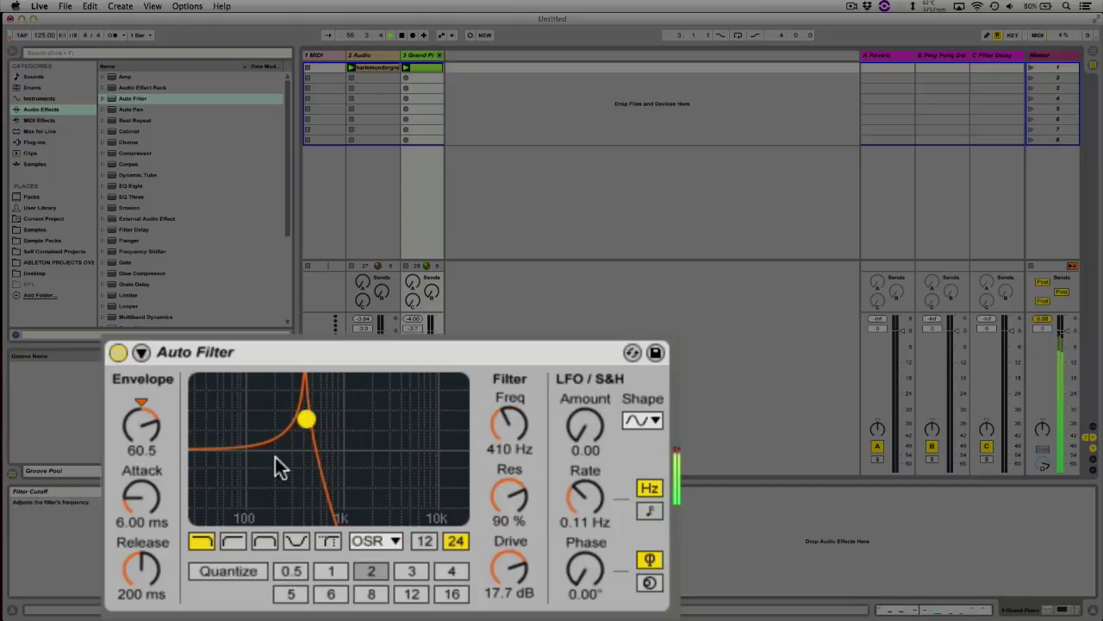
drag(160, 439, 161, 405)
mouse_move(306, 419)
mouse_down()
mouse_move(288, 413)
mouse_move(303, 418)
mouse_up()
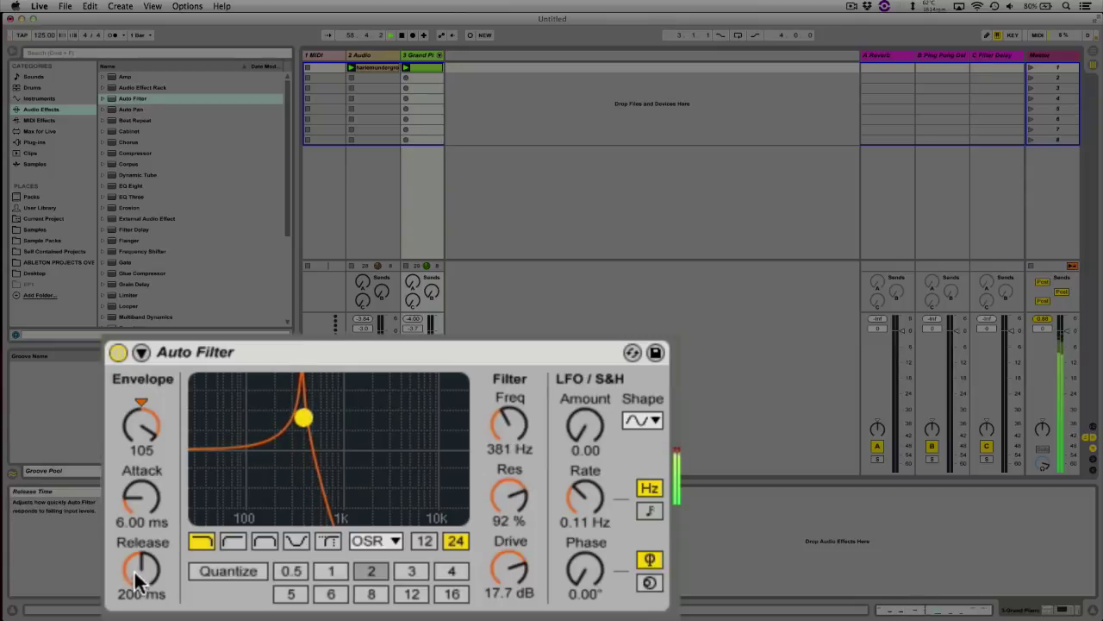
drag(141, 569, 141, 587)
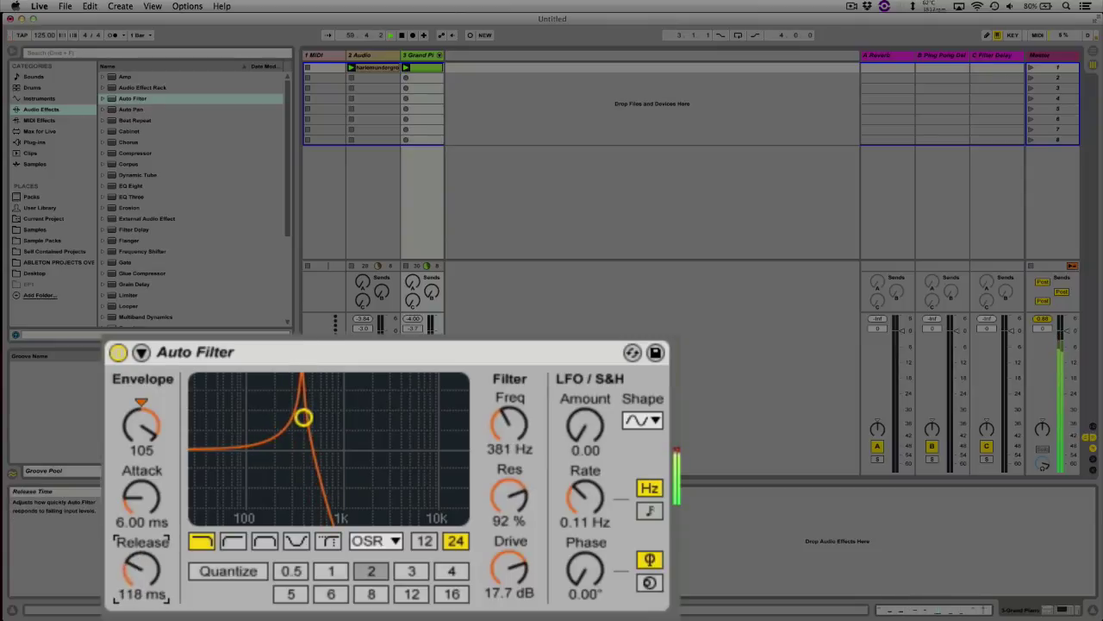
drag(303, 418, 324, 437)
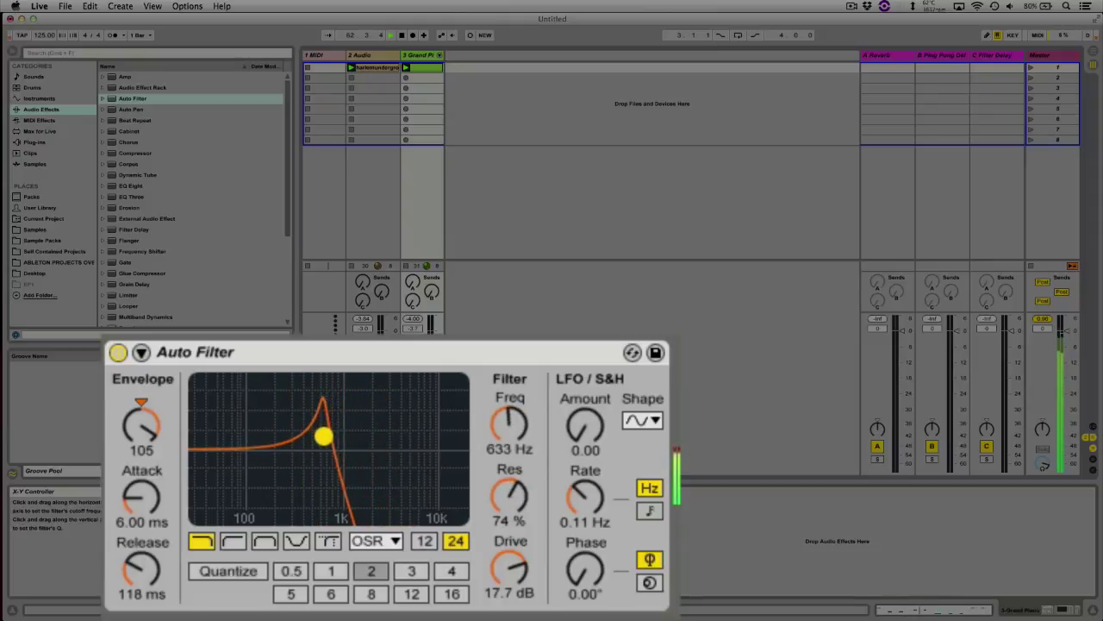
Try the Clean circuit, then return to MS2 and sweep cutoff to a few hundred hertz
click(359, 542)
click(364, 560)
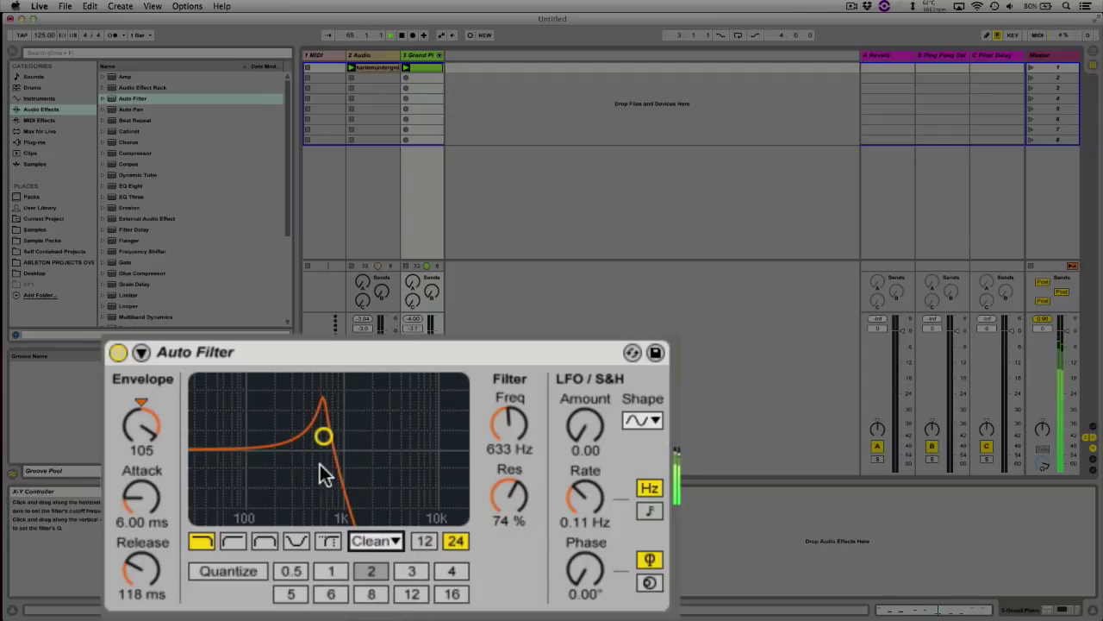
mouse_move(324, 437)
mouse_down()
mouse_move(306, 437)
mouse_move(315, 436)
mouse_up()
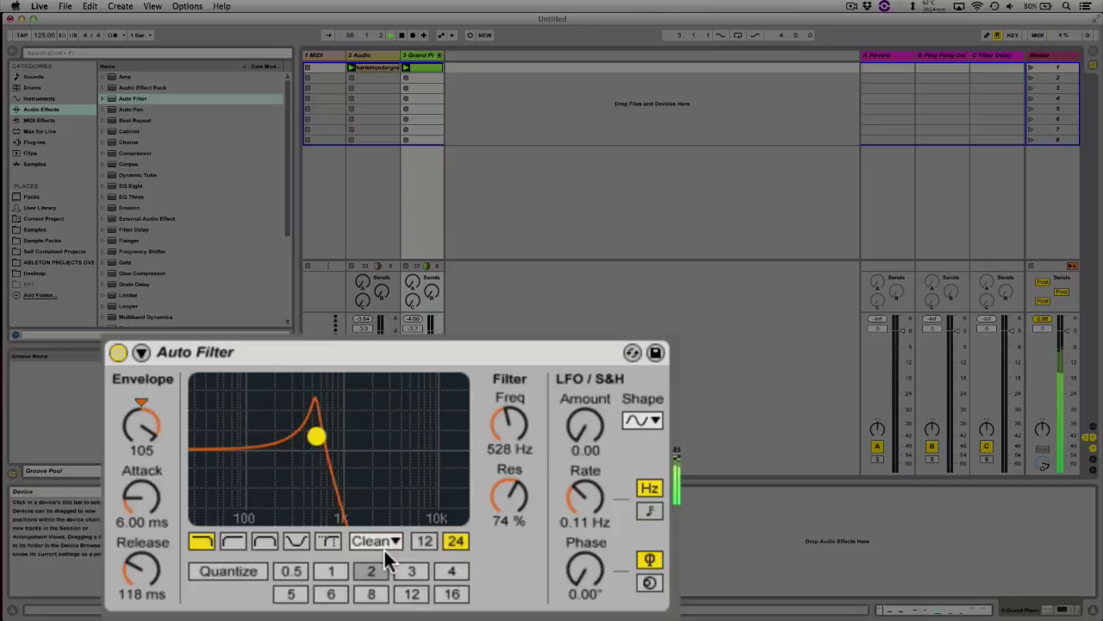
click(380, 543)
click(372, 602)
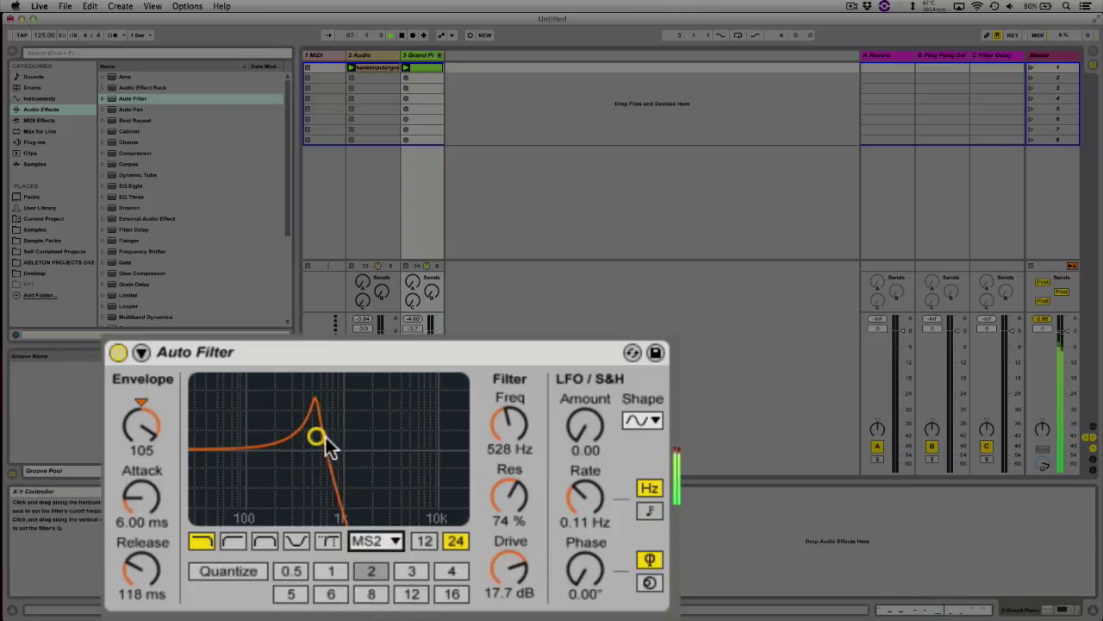
drag(325, 437, 349, 457)
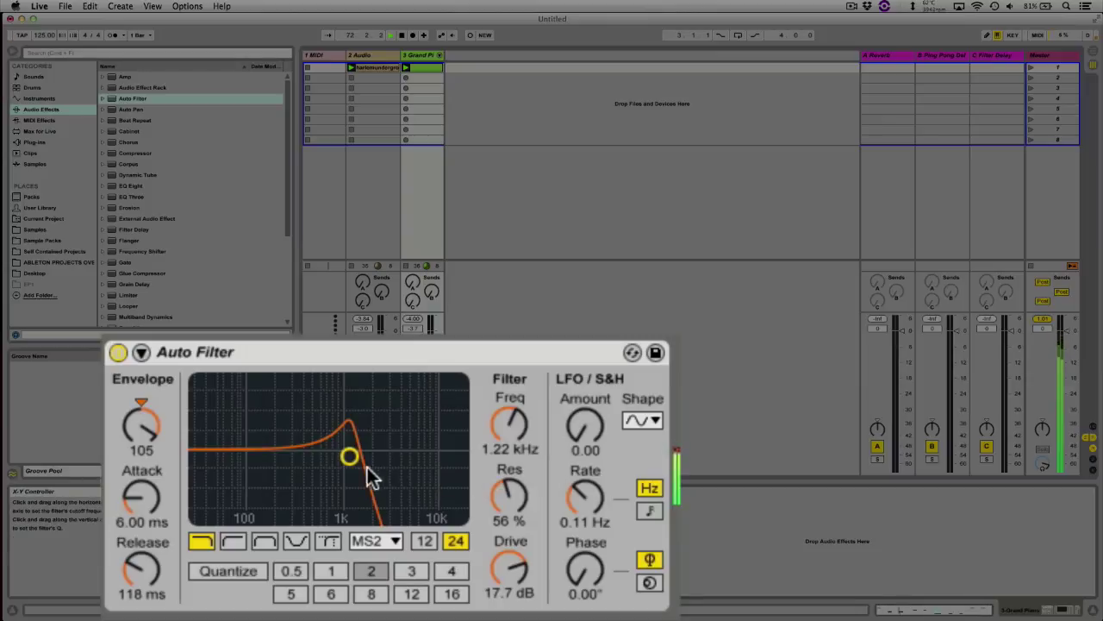
drag(367, 468, 311, 455)
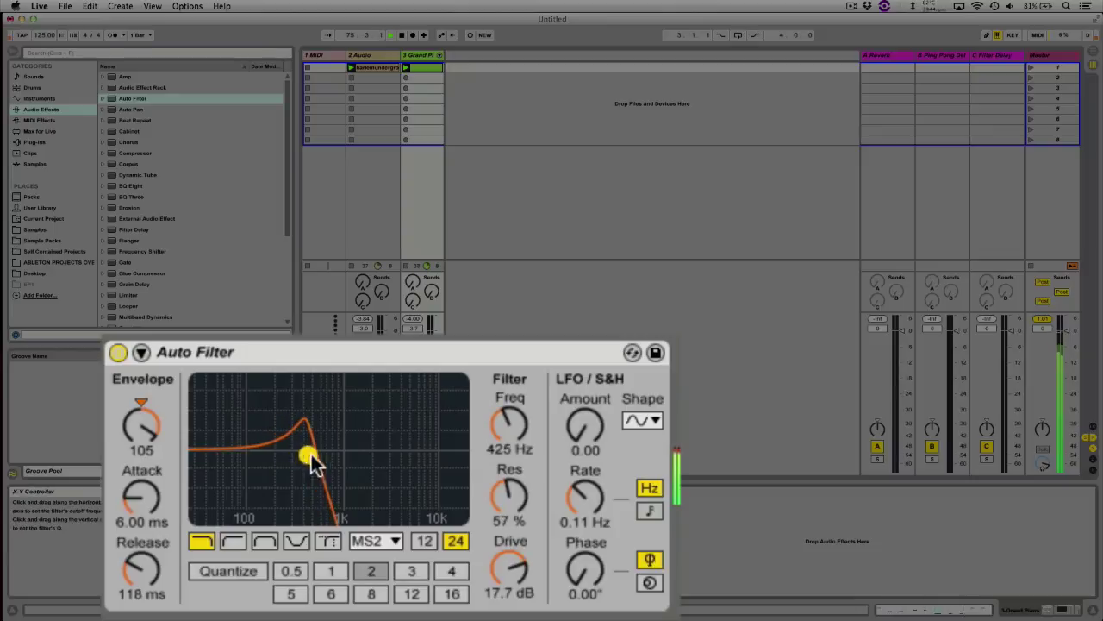
Audition the filter as highpass with more resonance, then as bandpass on the OSR circuit
click(233, 541)
mouse_move(307, 455)
mouse_down()
mouse_move(291, 434)
mouse_move(306, 426)
mouse_move(291, 451)
mouse_move(367, 436)
mouse_move(288, 436)
mouse_move(335, 441)
mouse_move(313, 451)
mouse_up()
click(269, 540)
click(366, 541)
click(371, 596)
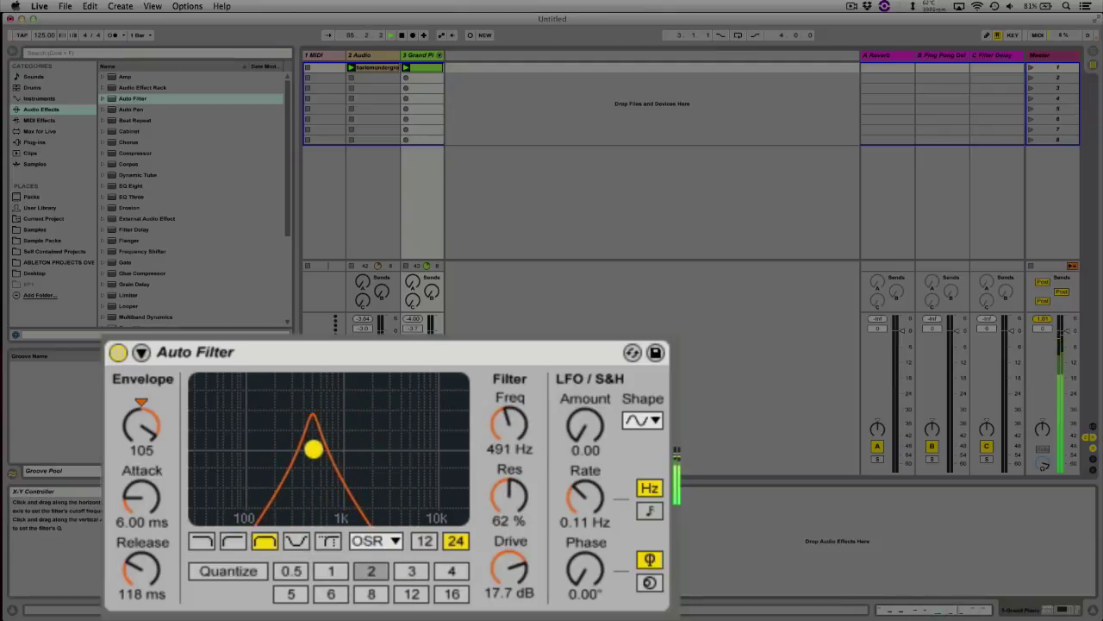
Switch the OSR filter to notch and sweep it to 191 Hz at 52% resonance
click(369, 541)
click(373, 539)
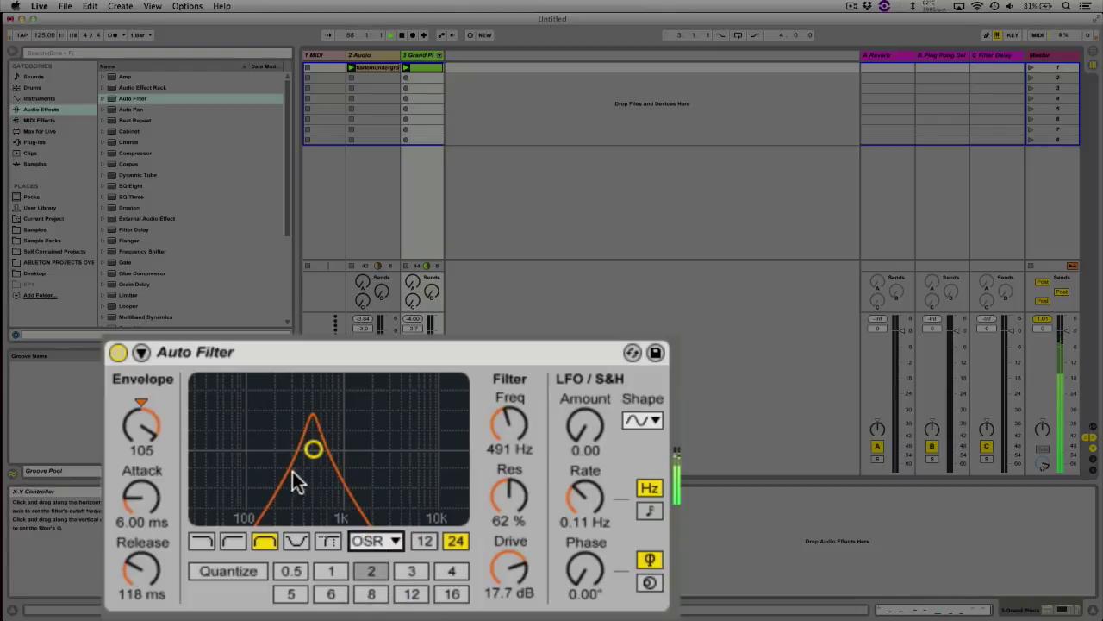
click(298, 540)
drag(315, 449, 276, 461)
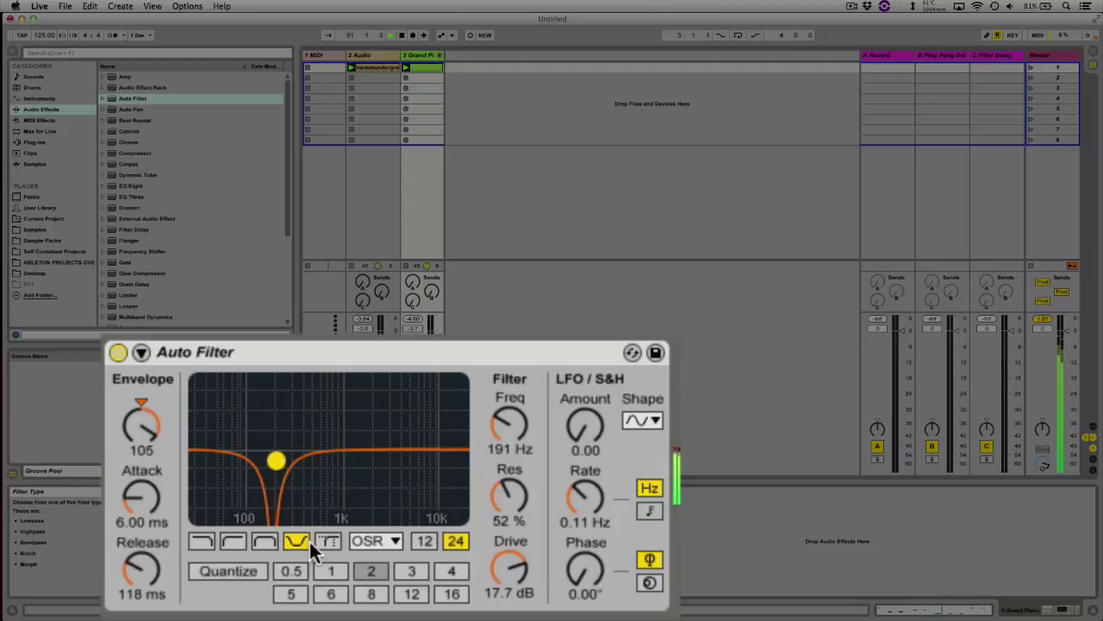
Switch the first Auto Filter to Morph on OSR and morph it from bandpass into a notch
click(328, 540)
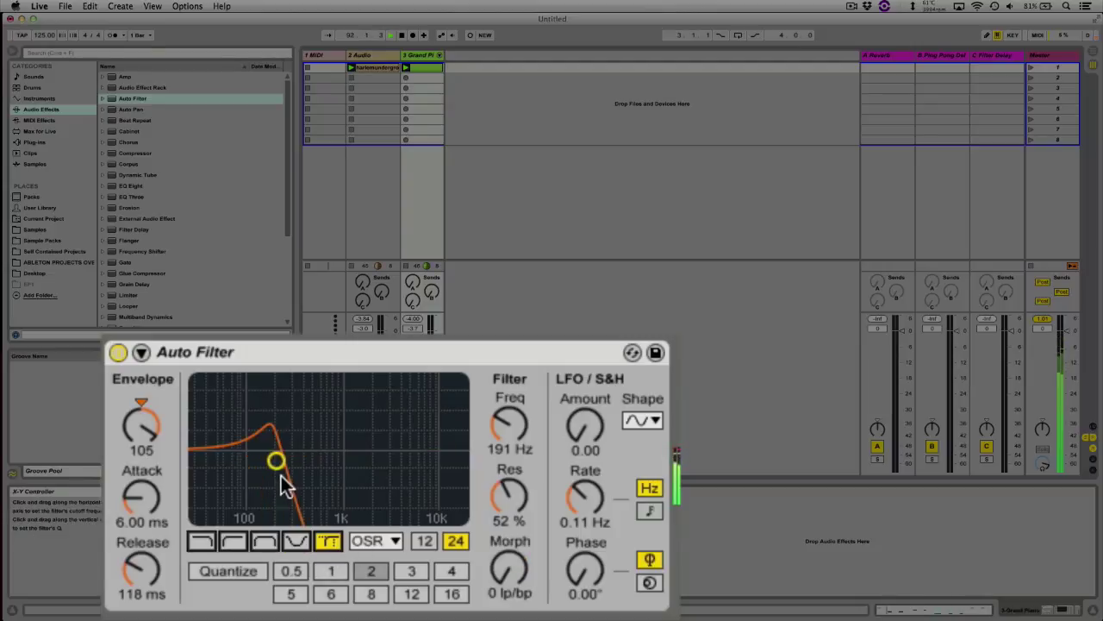
drag(281, 476, 312, 432)
click(376, 541)
click(365, 583)
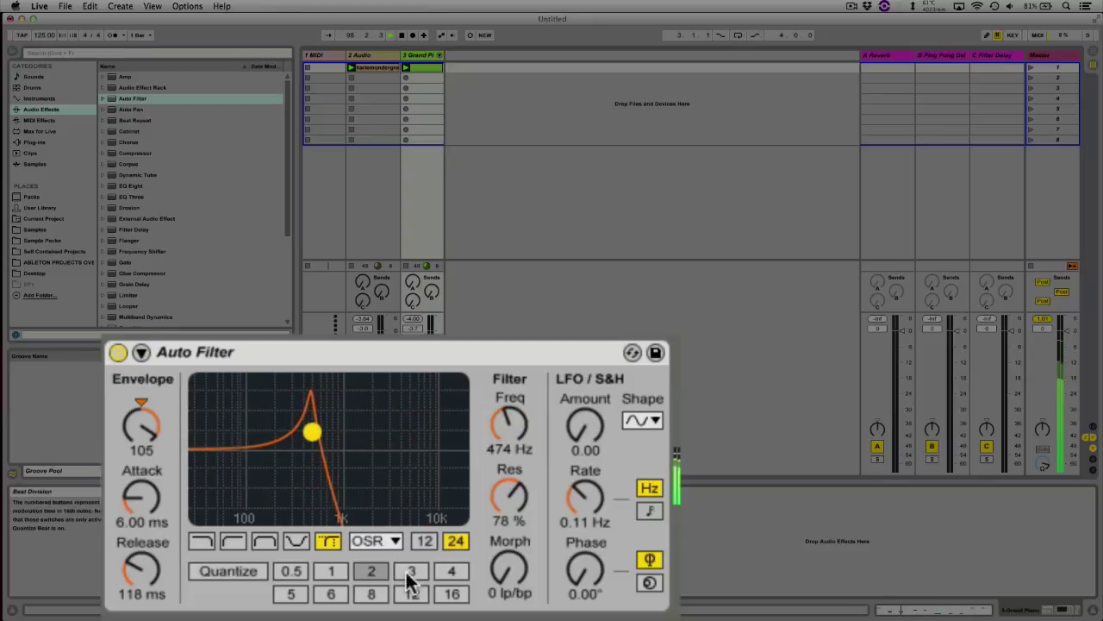
drag(500, 580, 500, 365)
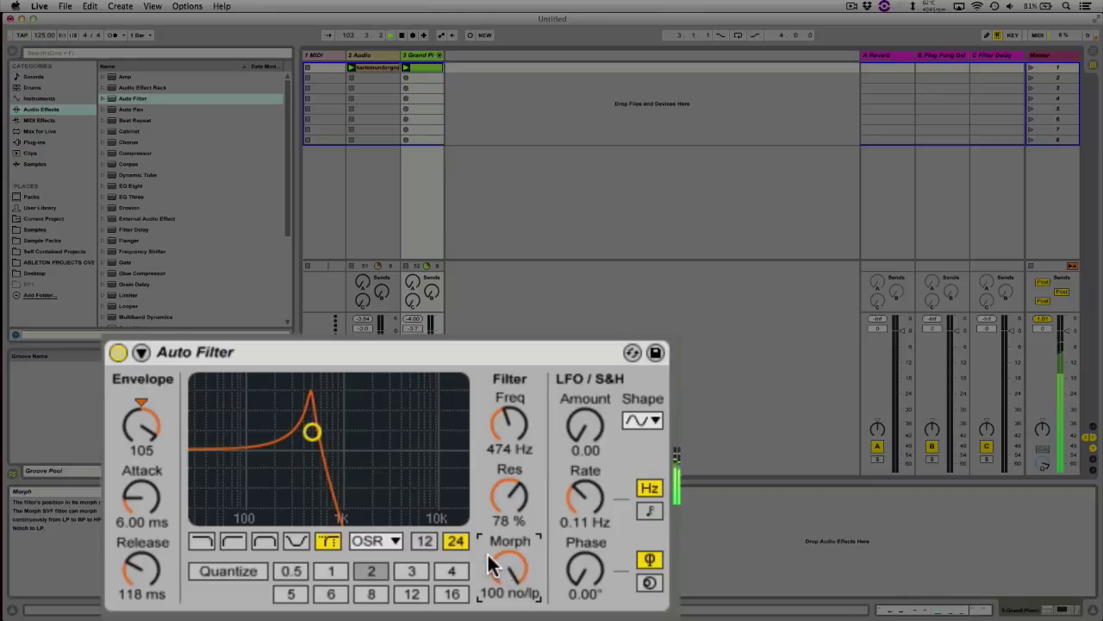
mouse_move(491, 564)
mouse_down()
mouse_move(491, 614)
mouse_move(500, 561)
mouse_up()
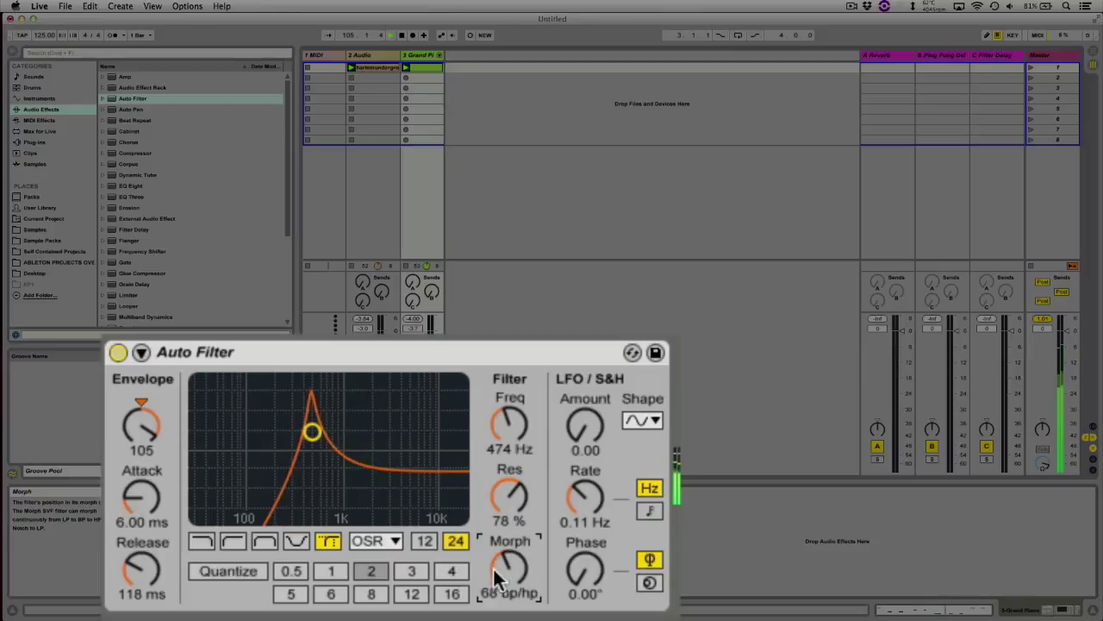
Add a second Auto Filter to the Audio track, morph its shape and set LFO amount to 24.0
click(352, 348)
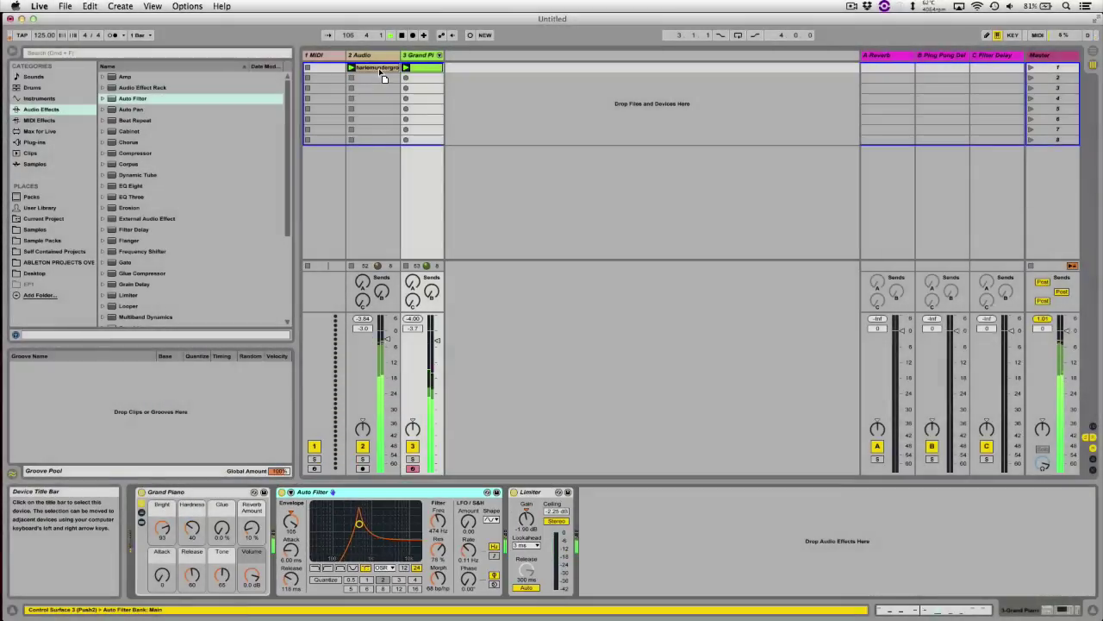
drag(382, 76, 383, 78)
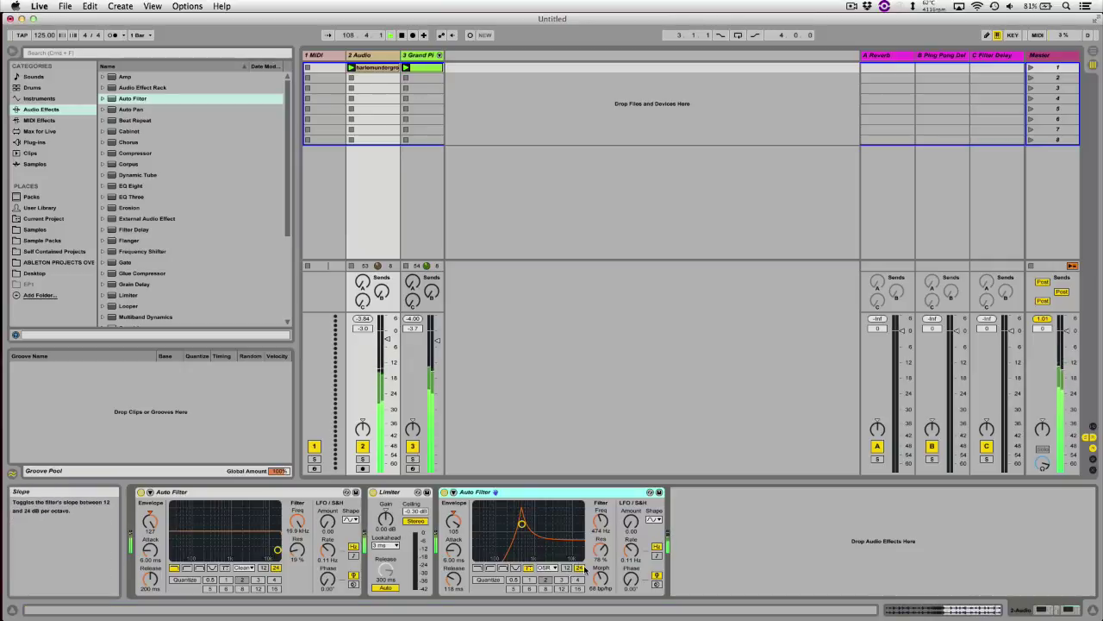
mouse_move(601, 578)
mouse_down()
mouse_move(601, 557)
mouse_move(601, 569)
mouse_up()
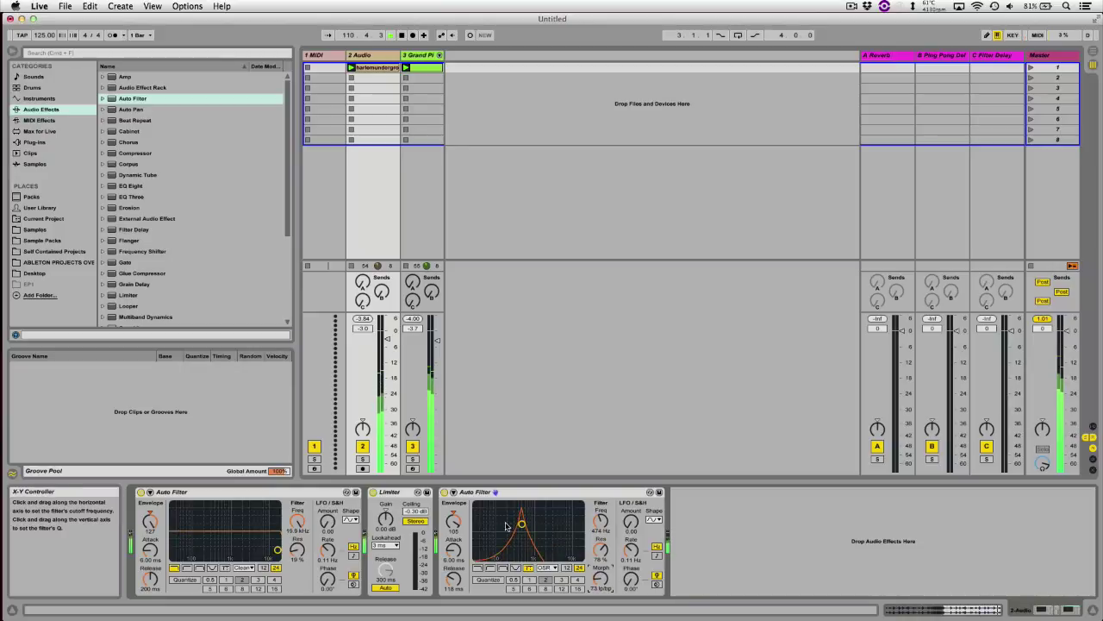
drag(631, 521, 631, 514)
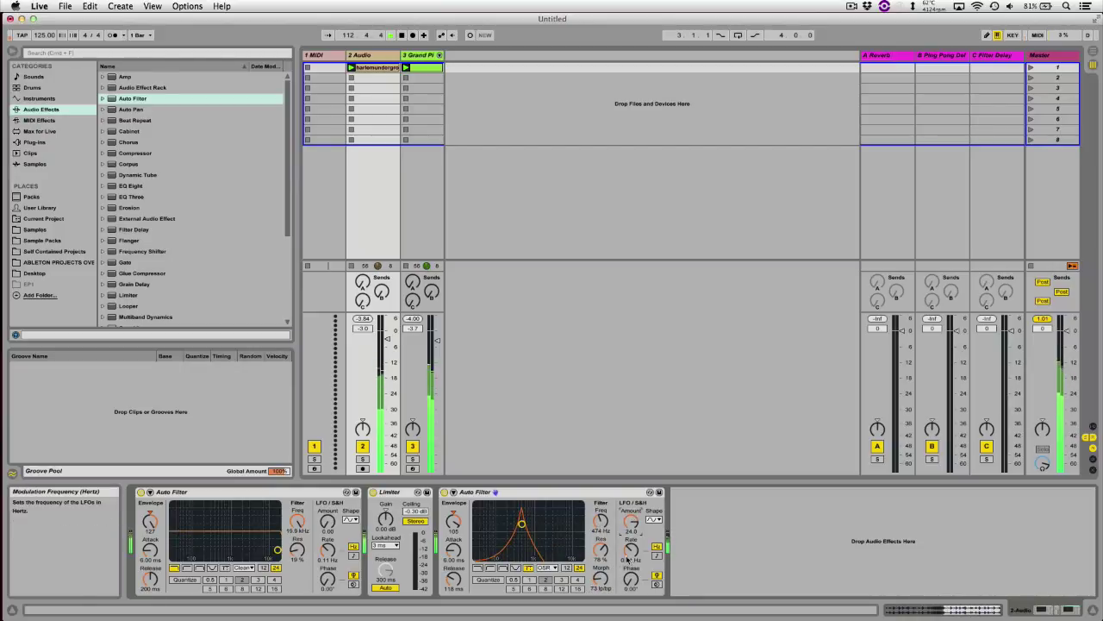
drag(606, 582, 606, 559)
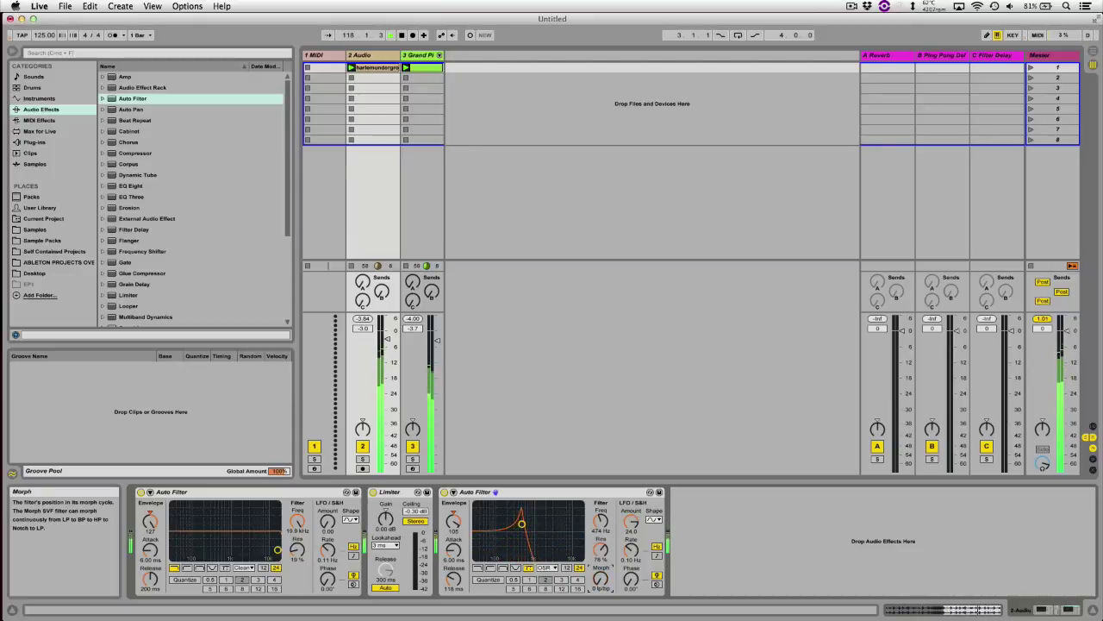
Set the second Auto Filter's circuit to PRD and lower its cutoff slightly
click(544, 569)
click(545, 577)
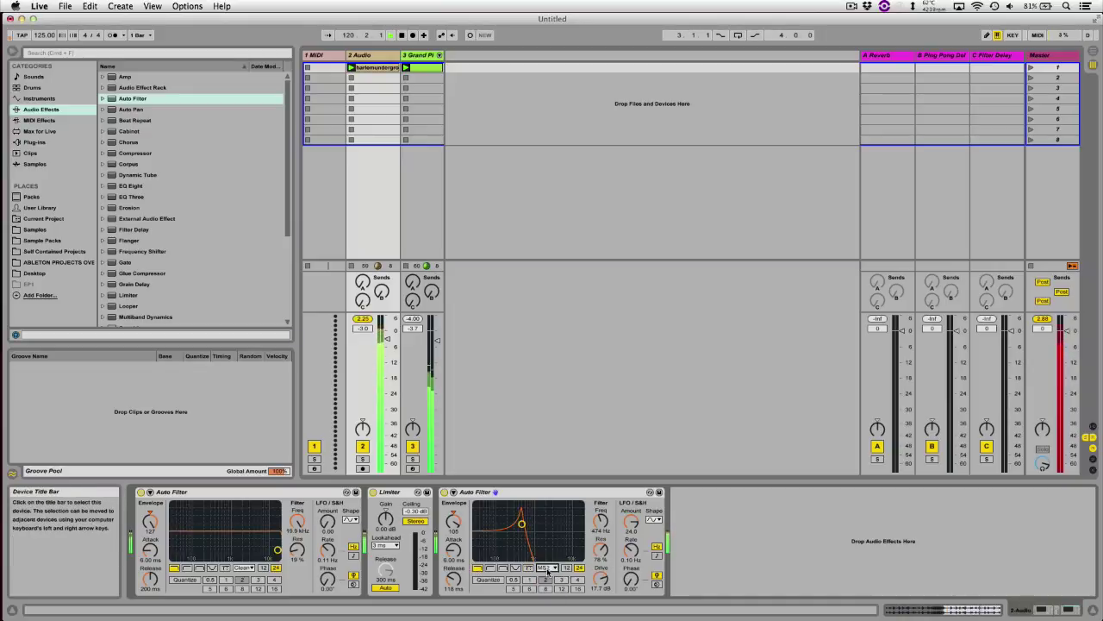
click(548, 569)
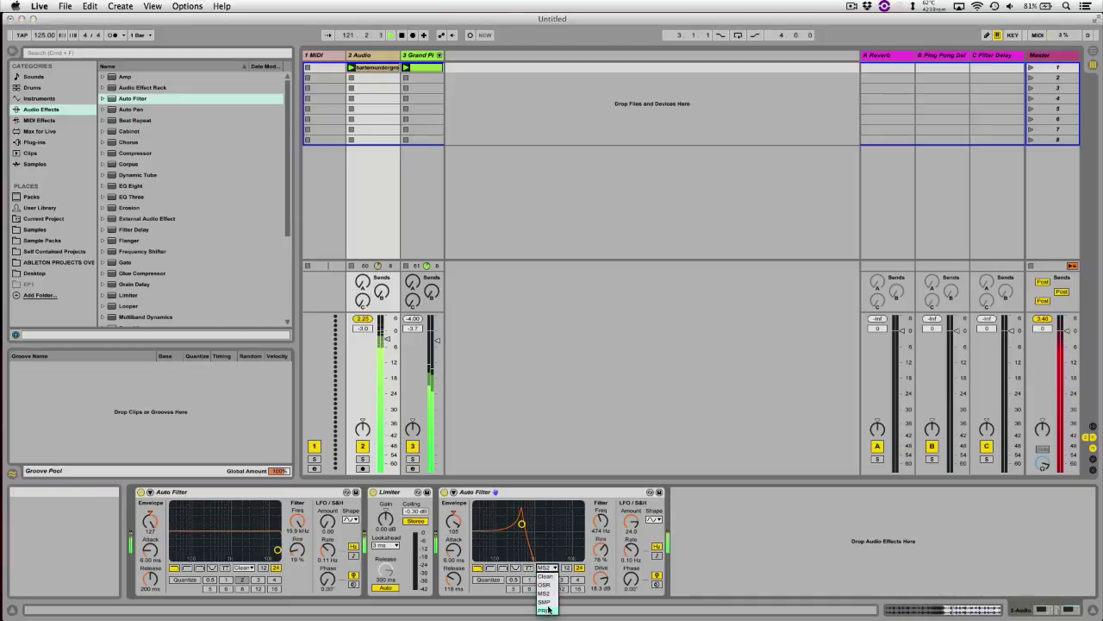
click(545, 610)
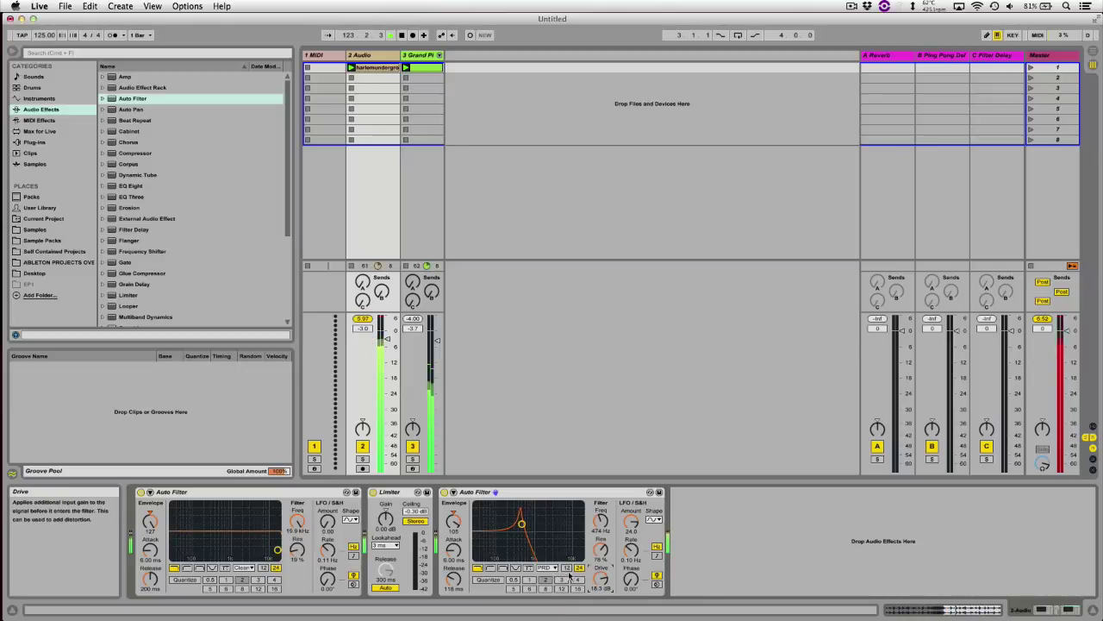
drag(600, 521, 591, 535)
Move the second Auto Filter ahead of the Limiter, raise cutoff to 3.15 kHz, and stop playback
click(498, 492)
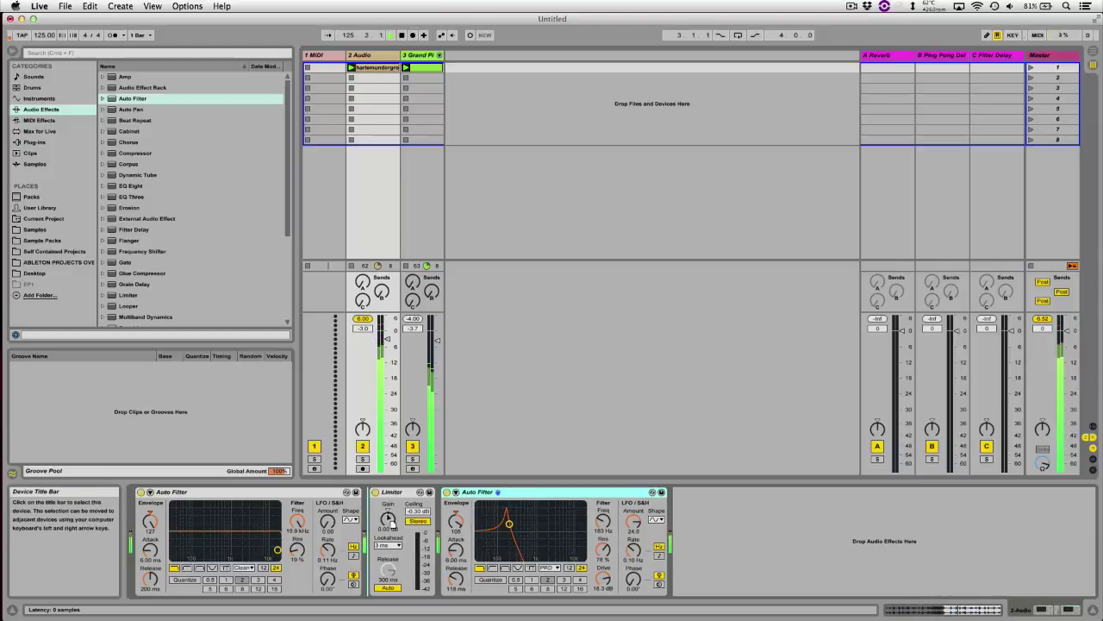
drag(391, 522, 388, 523)
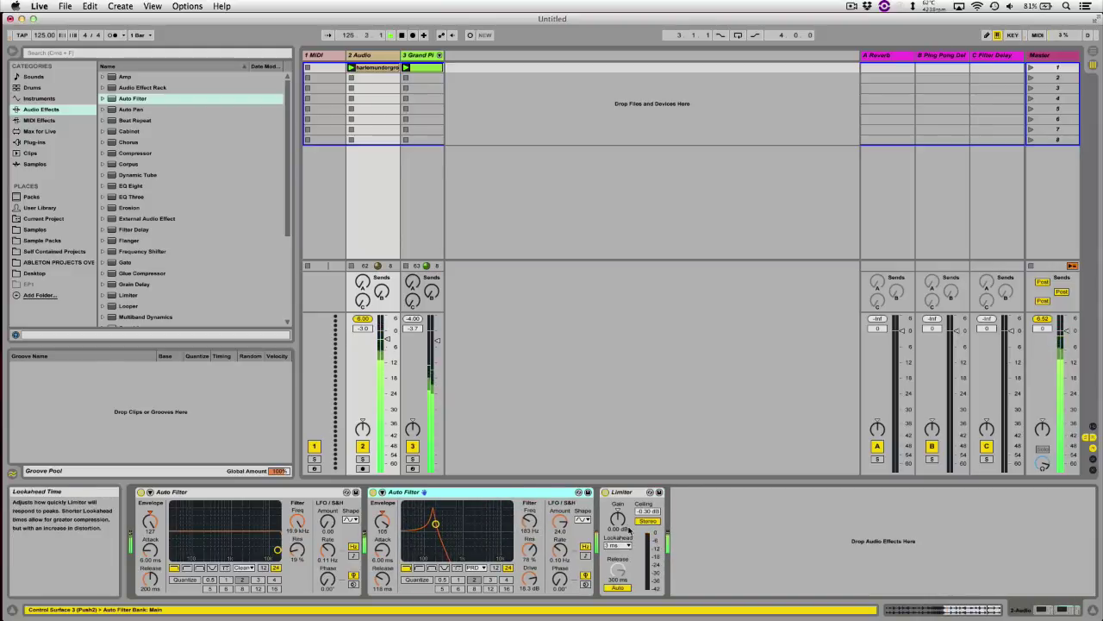
click(531, 578)
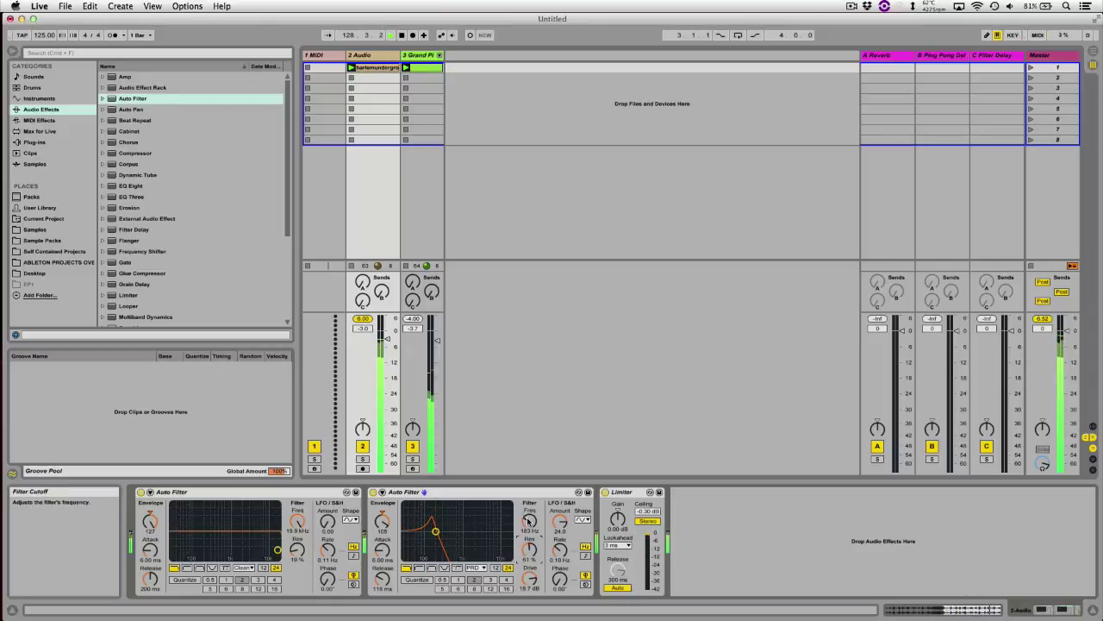
drag(530, 521, 529, 470)
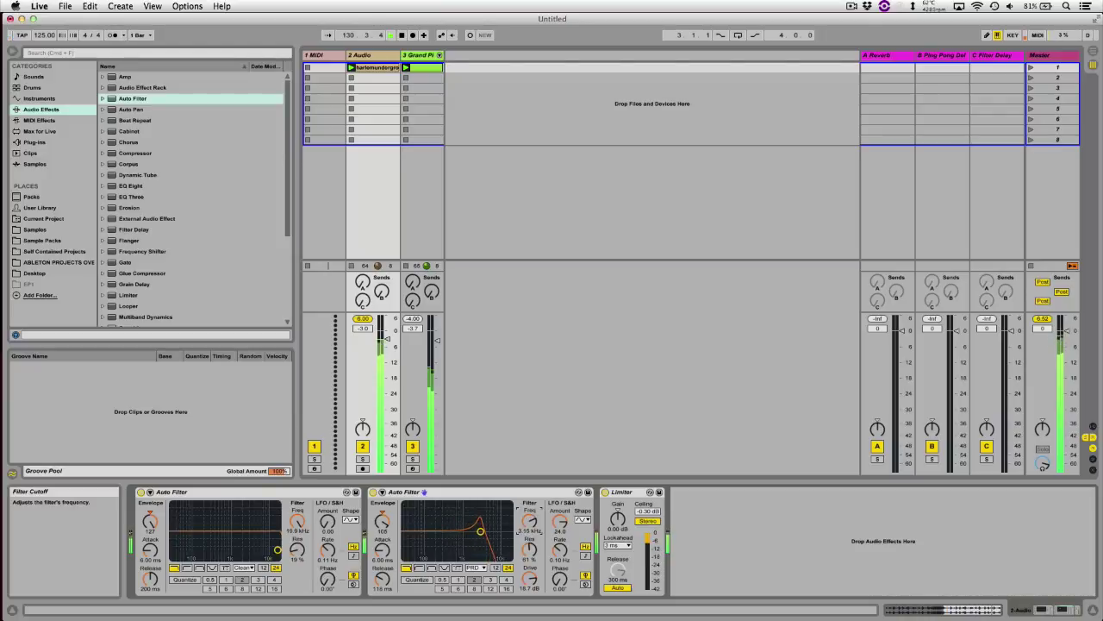
key(space)
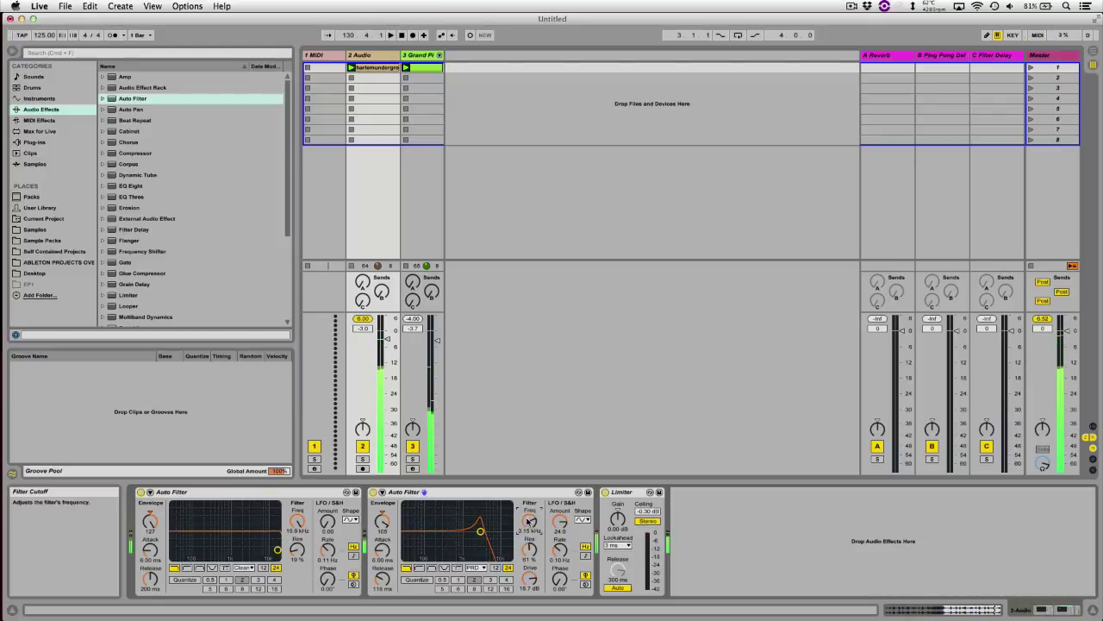
Drag the Kick sample onto the MIDI track so it loads into a Simpler device
click(482, 498)
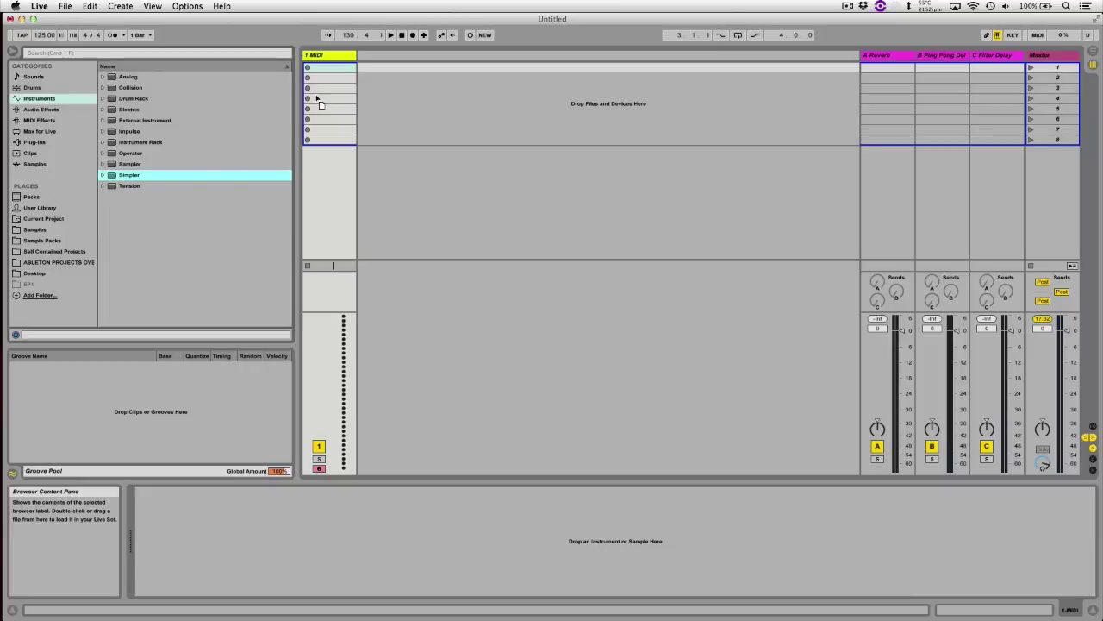
drag(329, 102, 330, 103)
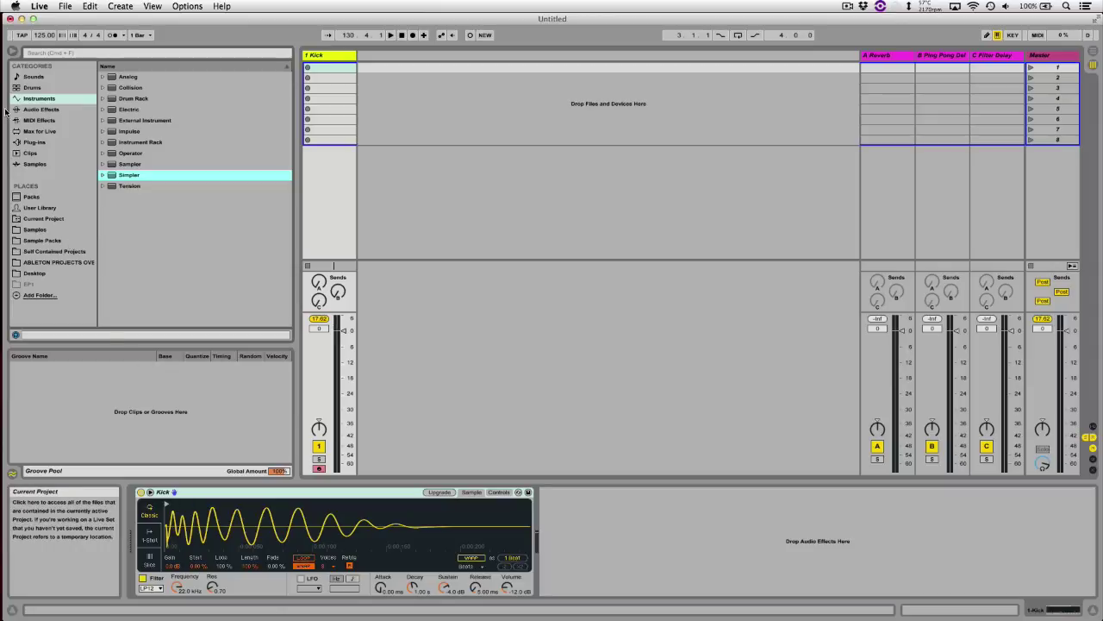
Load dingchoir.wav from Samples into Simpler and enable a shorter, crossfaded loop
click(26, 230)
double_click(142, 296)
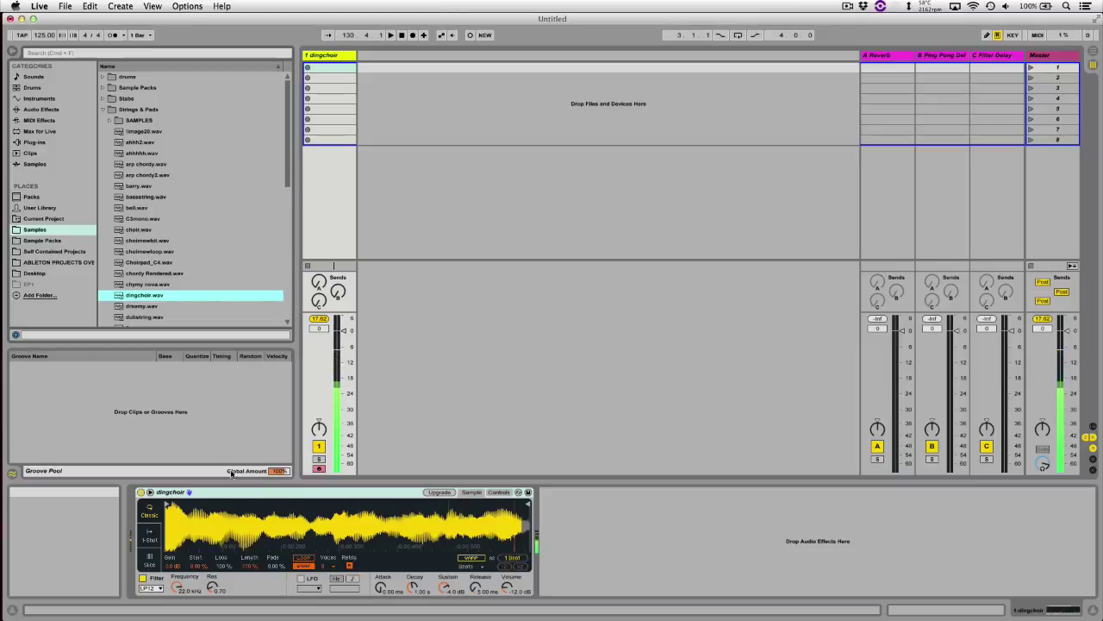
click(305, 560)
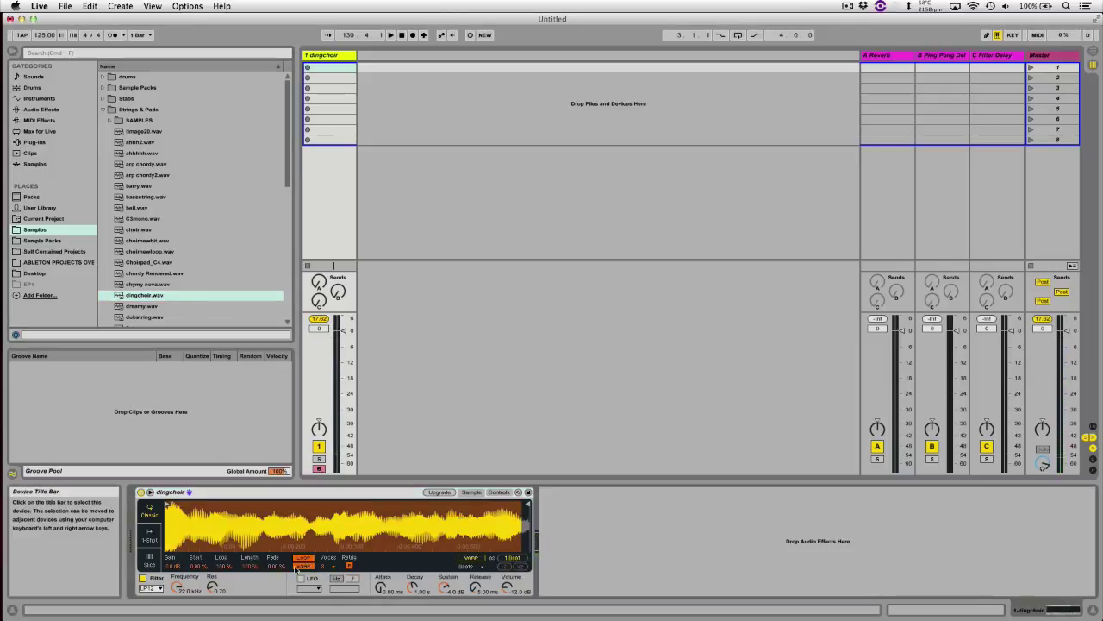
drag(222, 569, 274, 556)
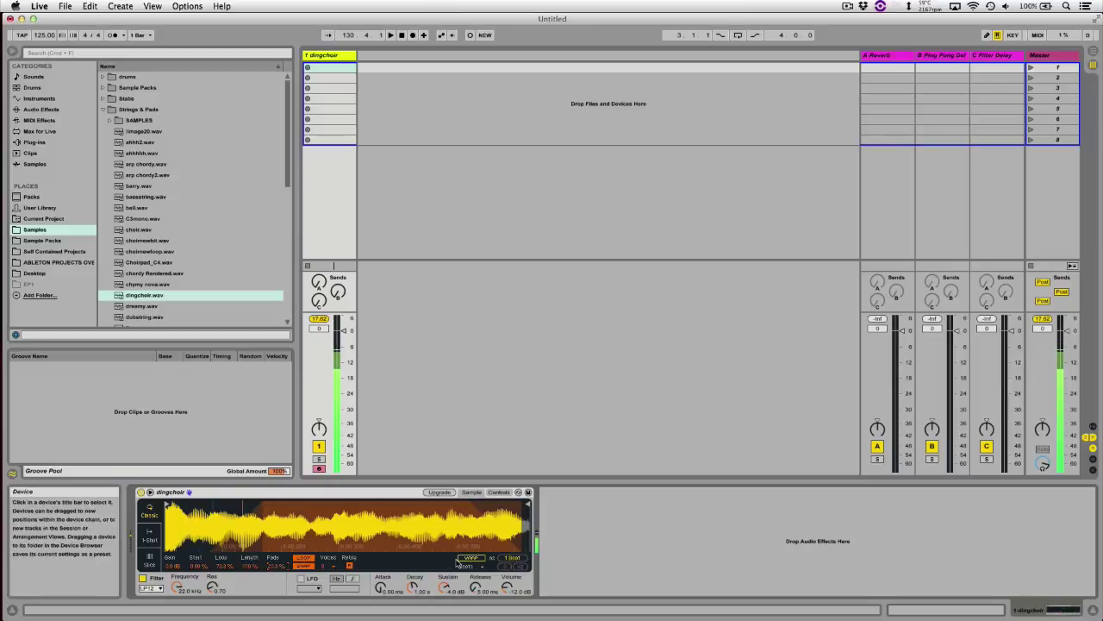
Turn warping on in Complex mode and play the sample twice to hear it
click(469, 558)
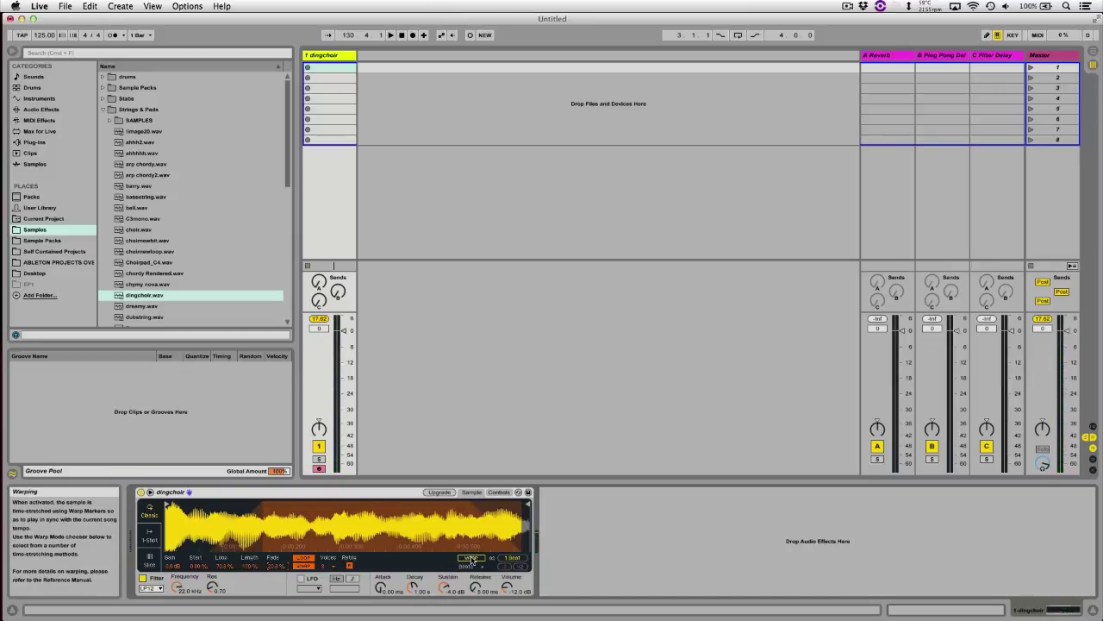
click(470, 559)
click(470, 566)
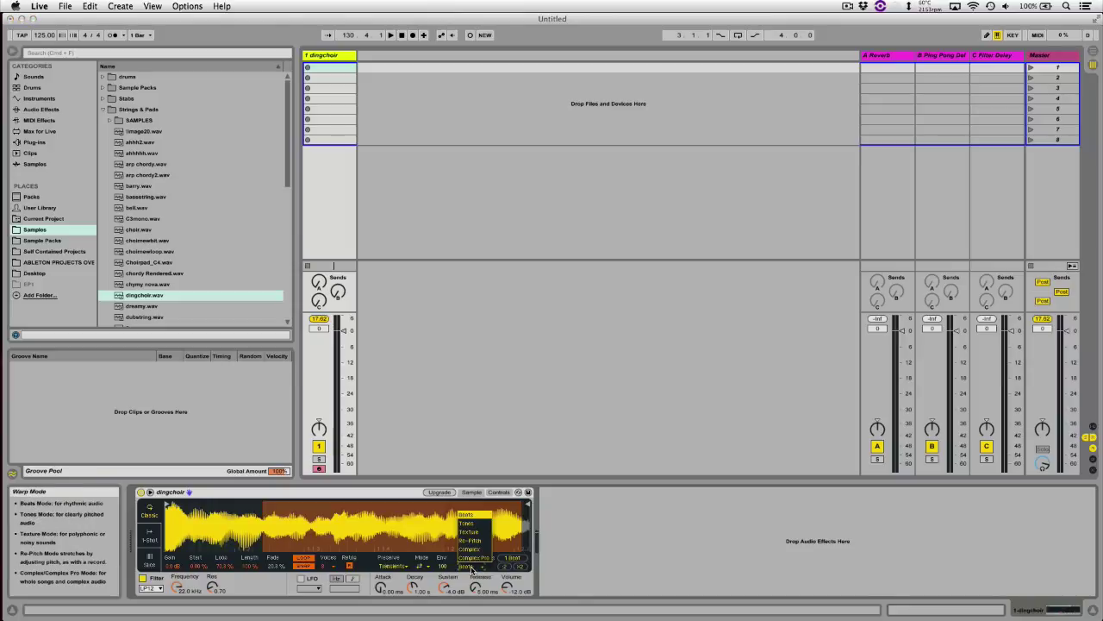
click(471, 549)
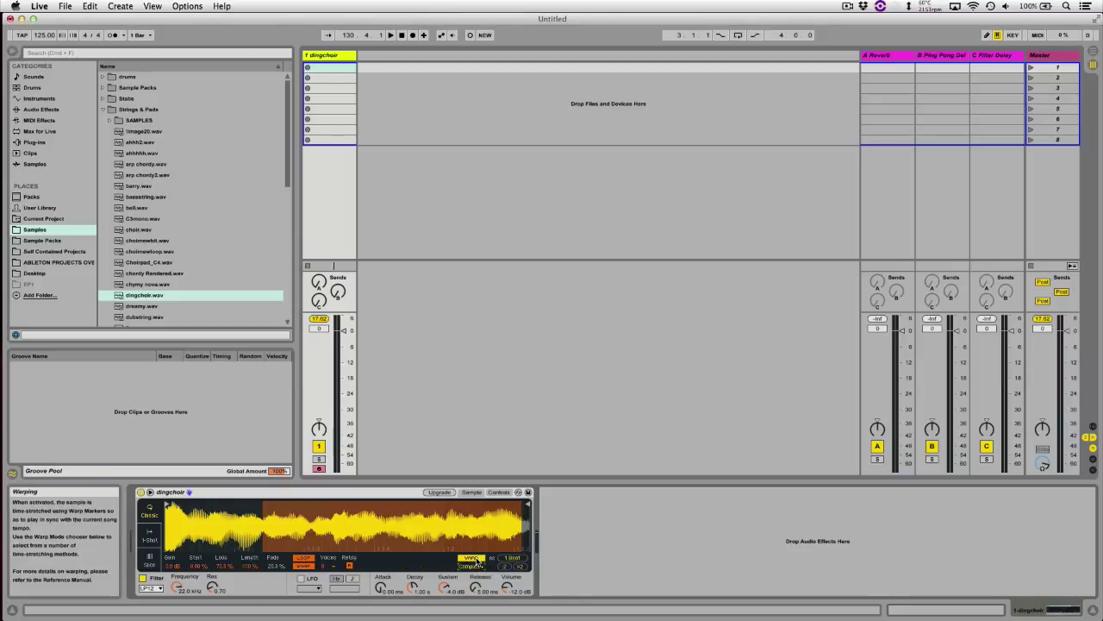
key(a)
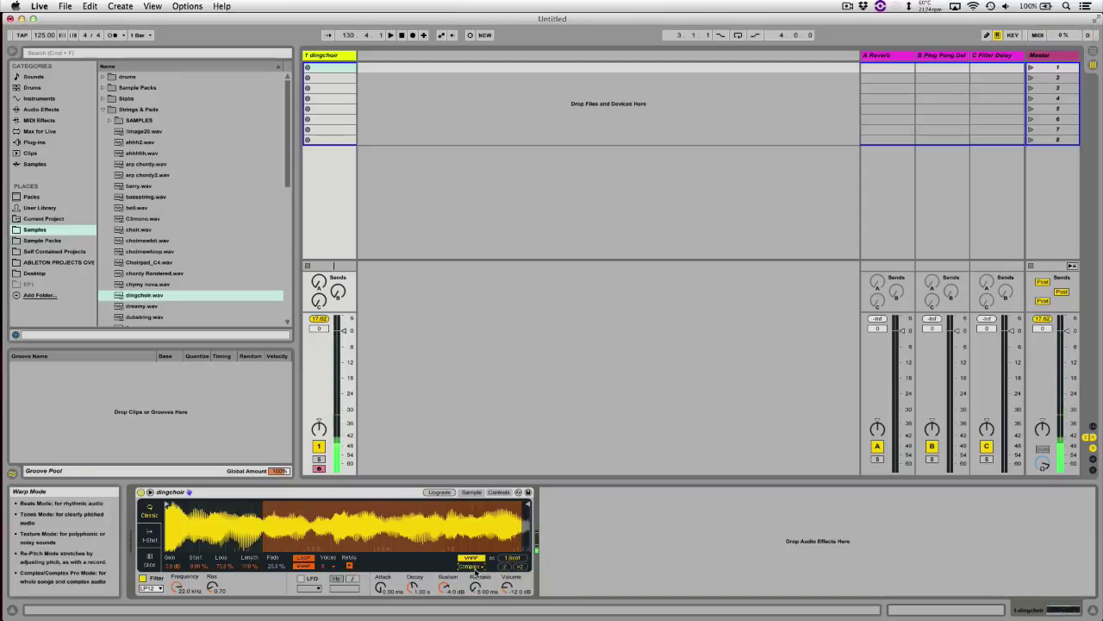
key(a)
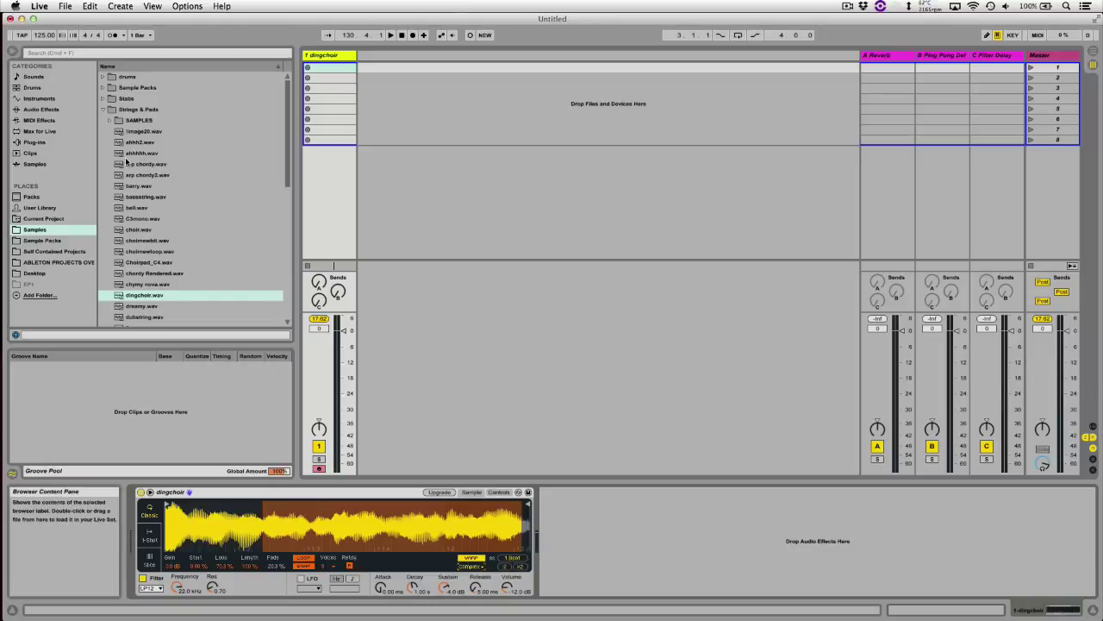
Load arp chordy.wav and compare Complex and Complex Pro warping before choosing Beats mode
double_click(141, 164)
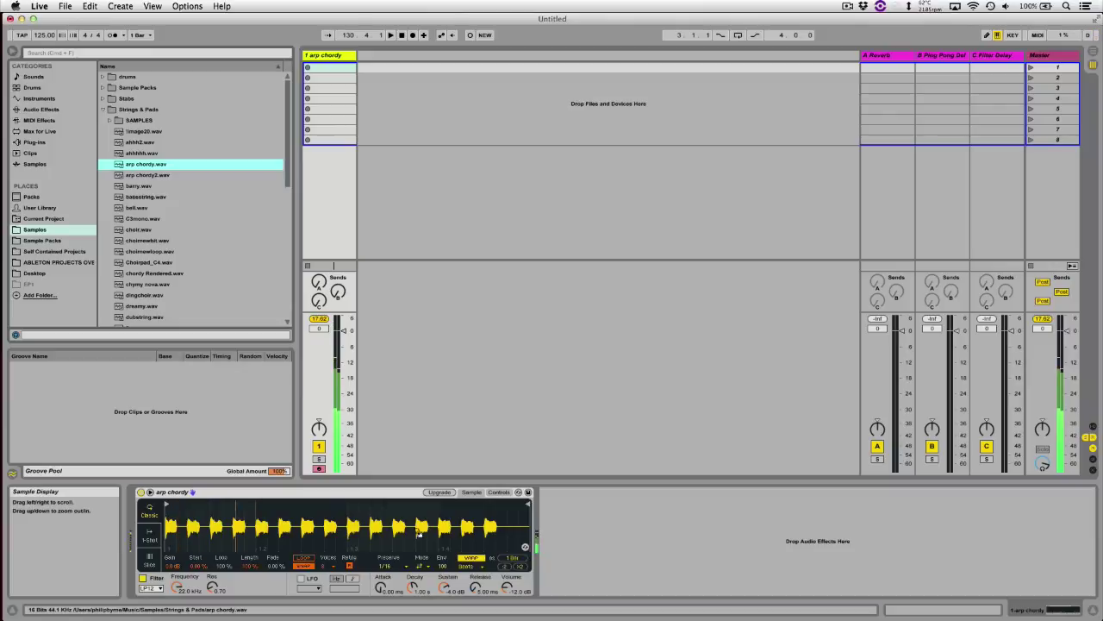
click(470, 565)
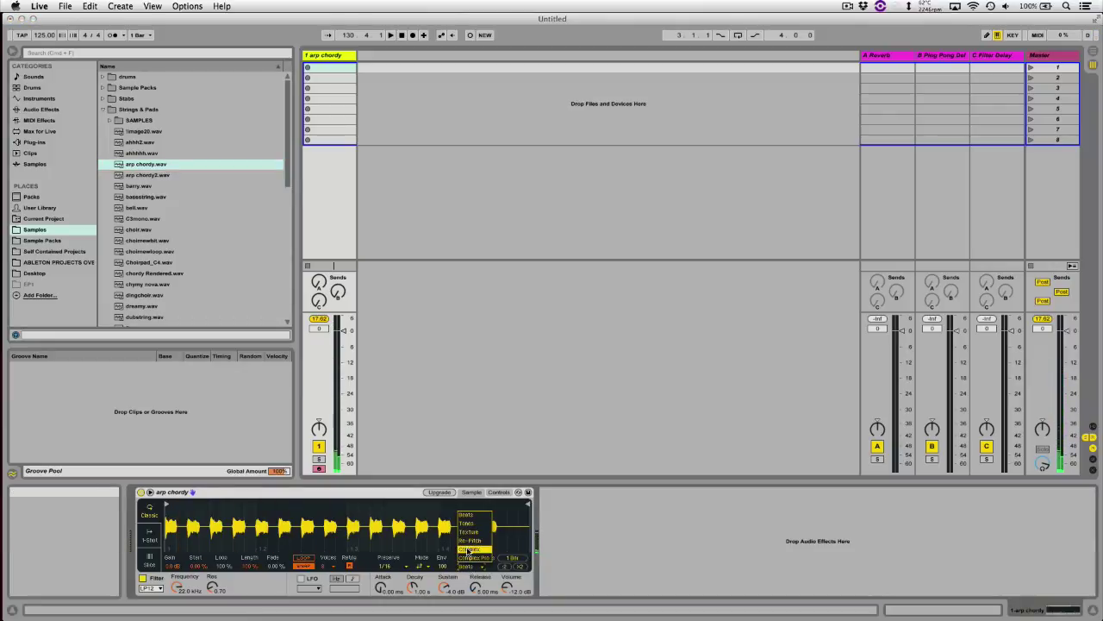
click(471, 551)
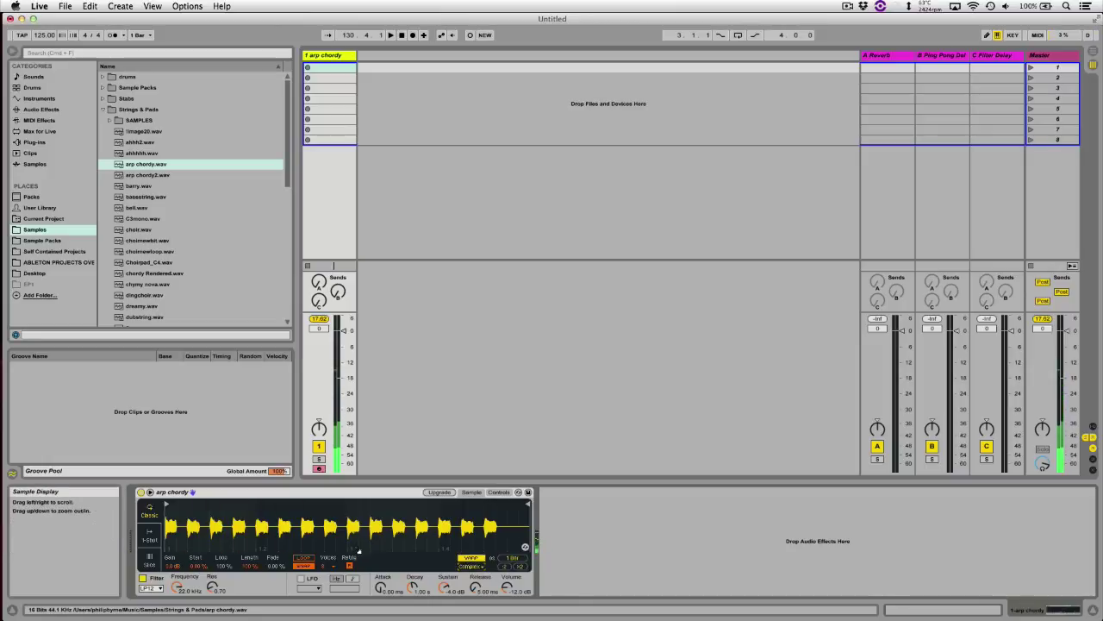
click(475, 565)
click(476, 558)
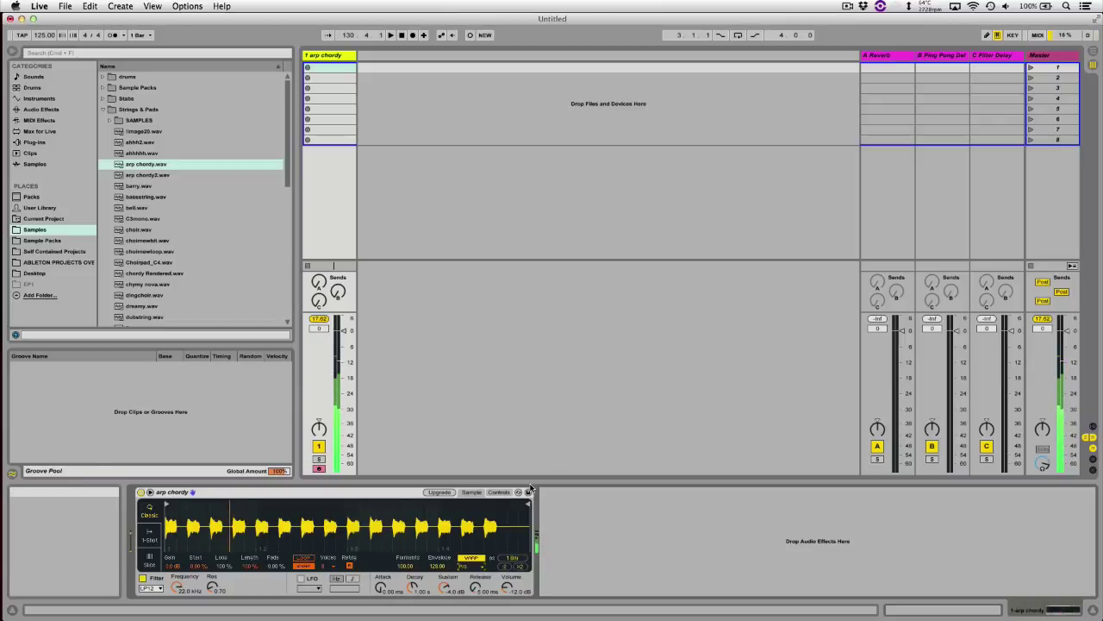
click(471, 557)
click(474, 515)
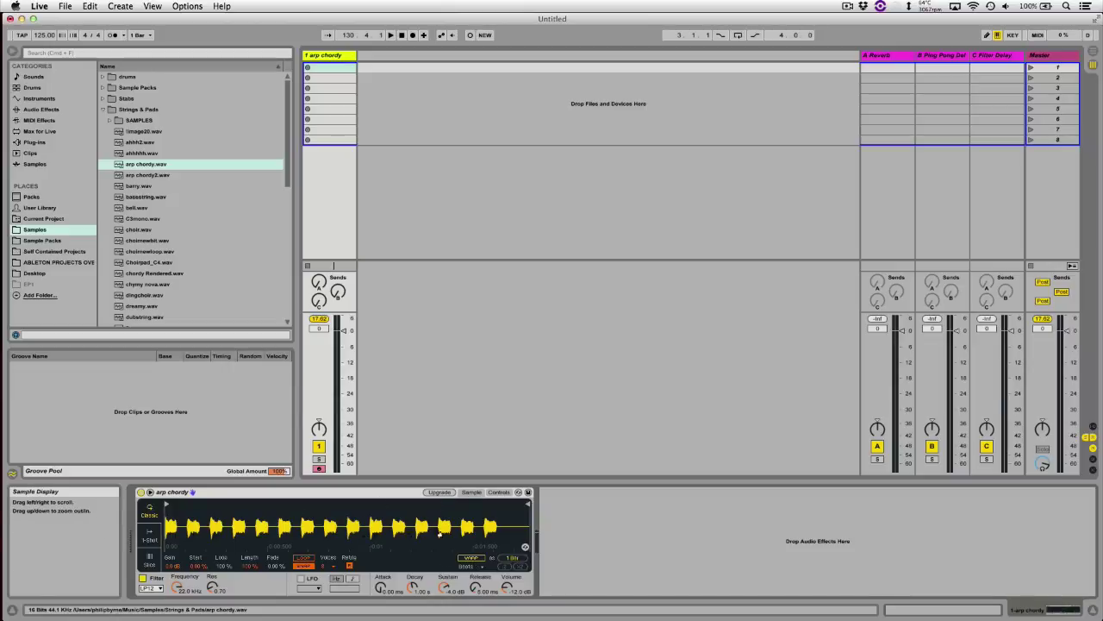
Switch Simpler to one-shot and replace arp chordy with barkays-letshavesomefun.wav from Classic Breaks
click(150, 536)
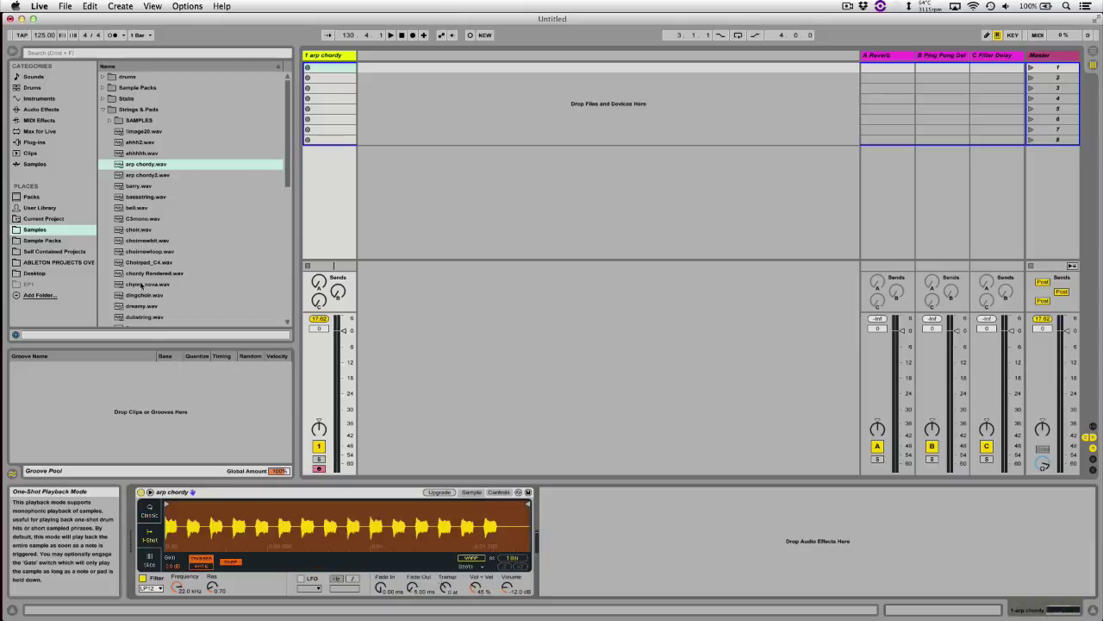
click(42, 242)
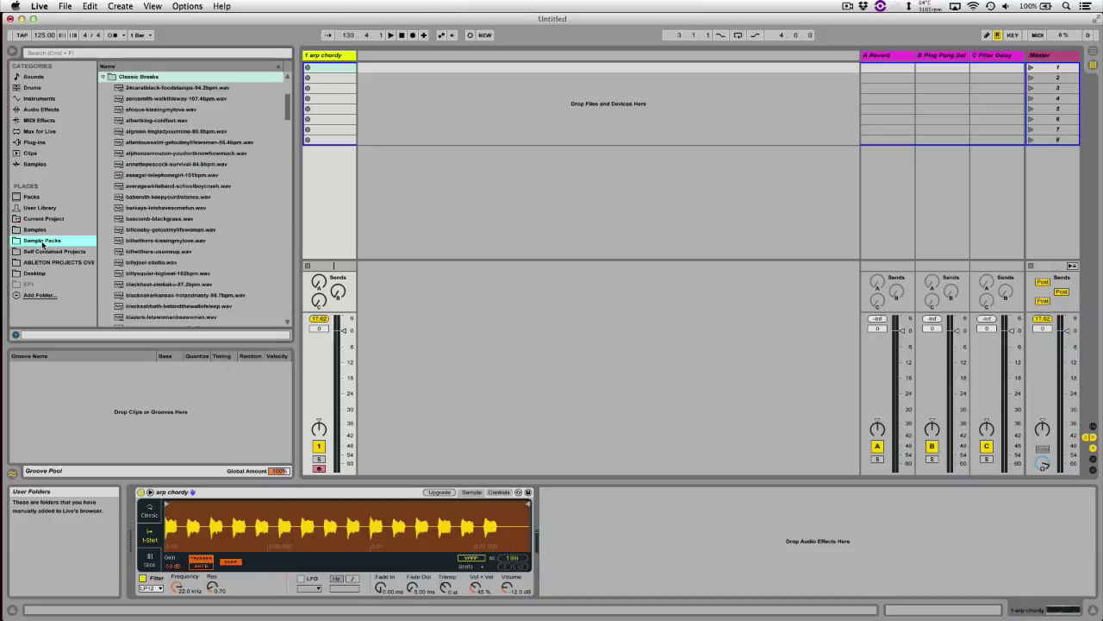
click(131, 209)
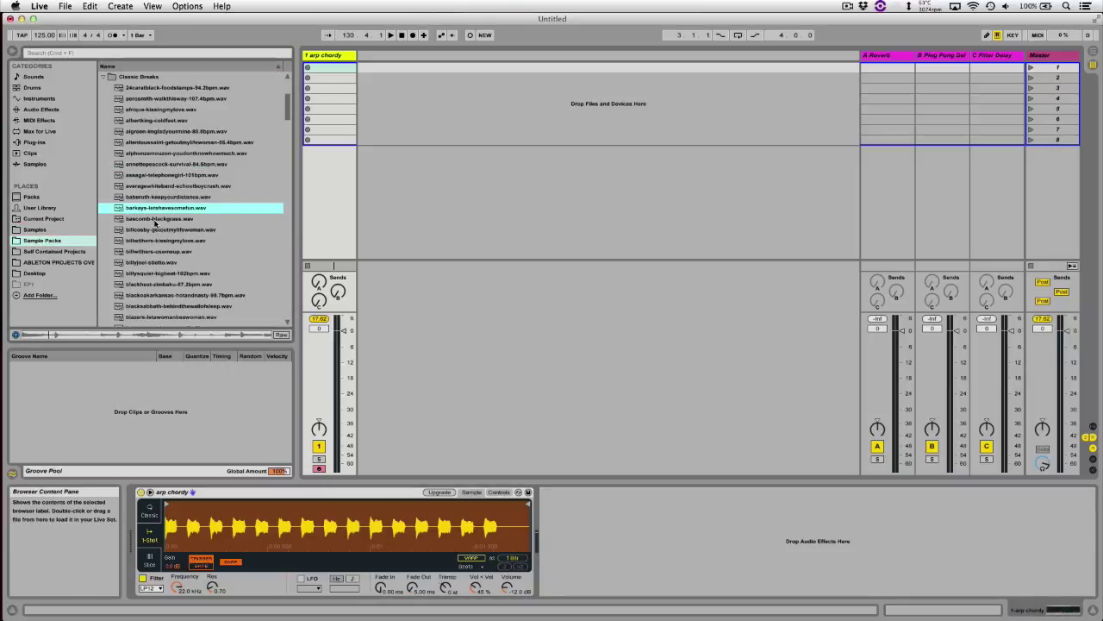
drag(189, 293, 285, 522)
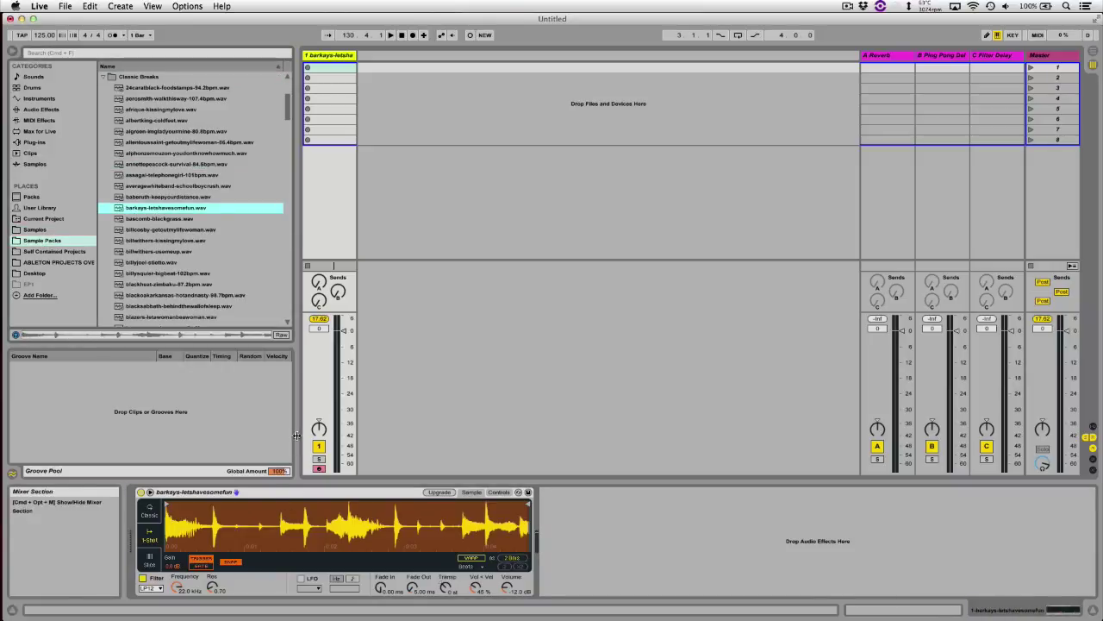
Play the break and pull the sample end marker back to the first hit
key(a)
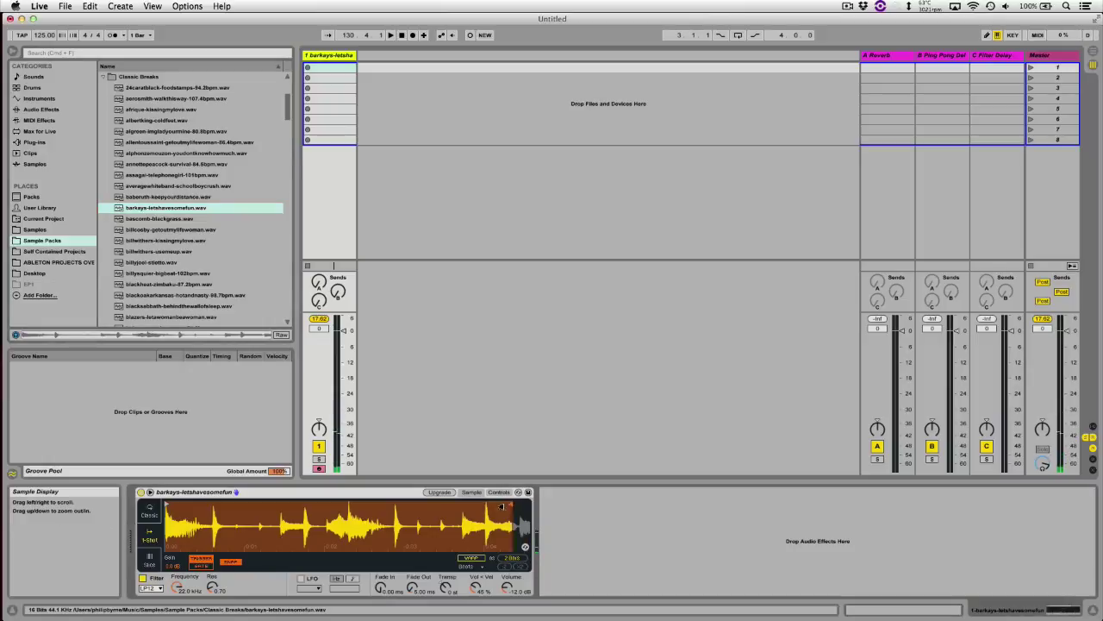
drag(528, 504, 212, 505)
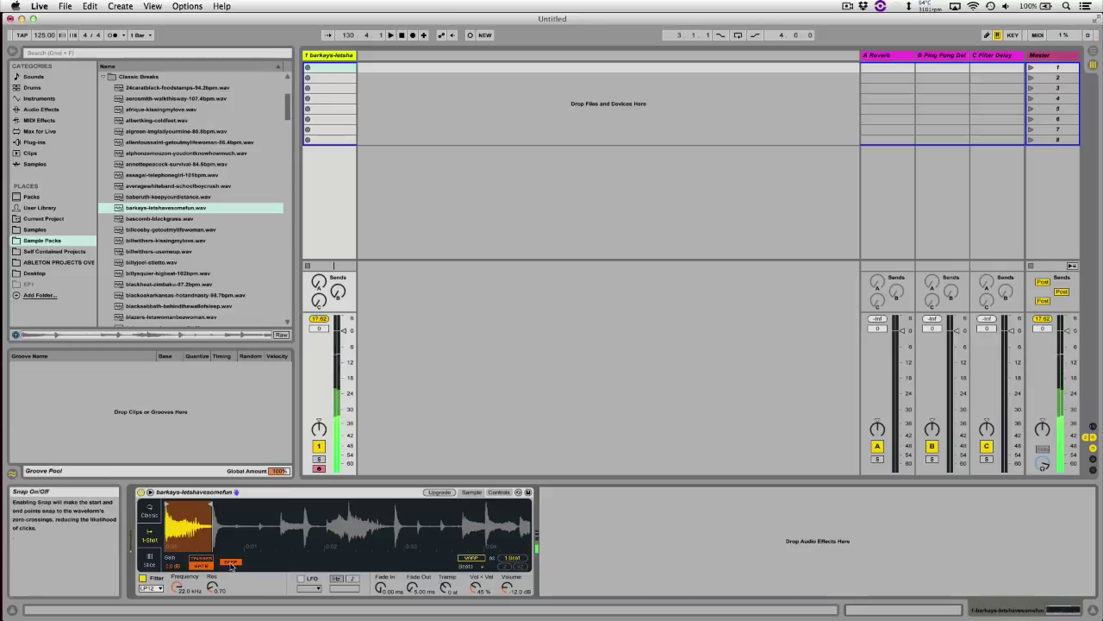
mouse_move(220, 504)
mouse_down()
mouse_move(279, 506)
mouse_move(207, 504)
mouse_up()
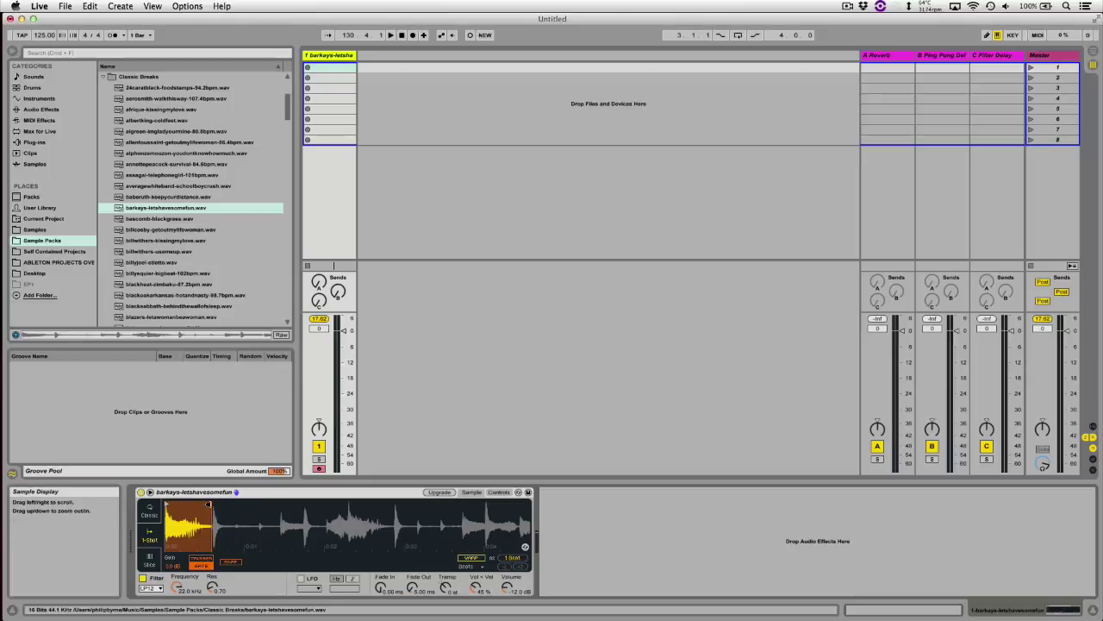
Show the break waveform large and zoomed with the browser hidden, then raise filter resonance to 1.29
click(153, 494)
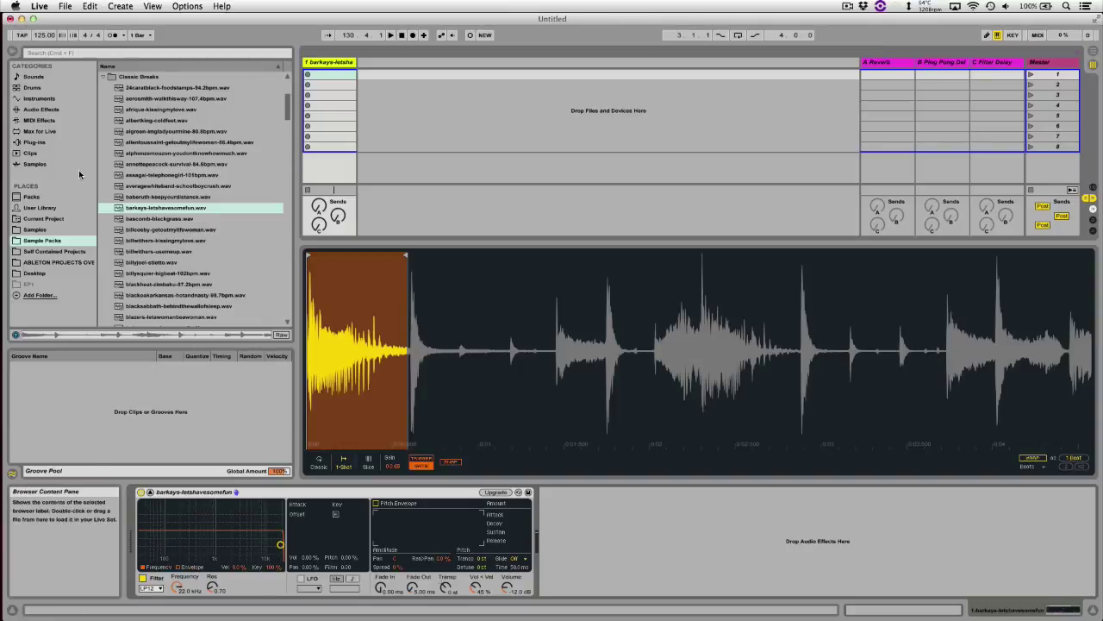
click(13, 51)
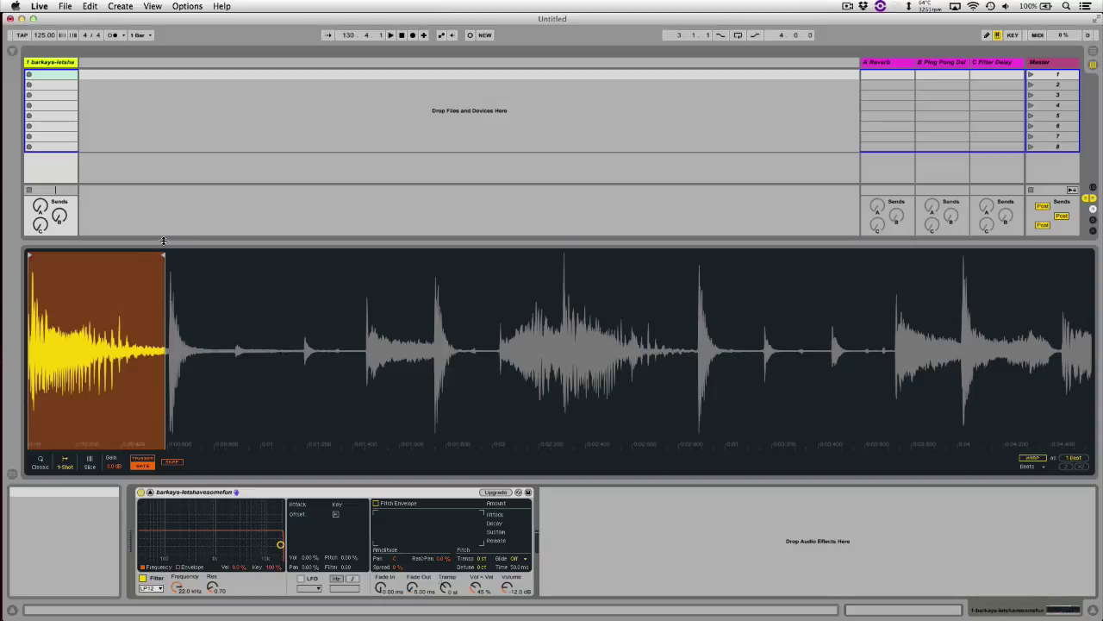
drag(163, 240, 162, 191)
drag(55, 279, 55, 440)
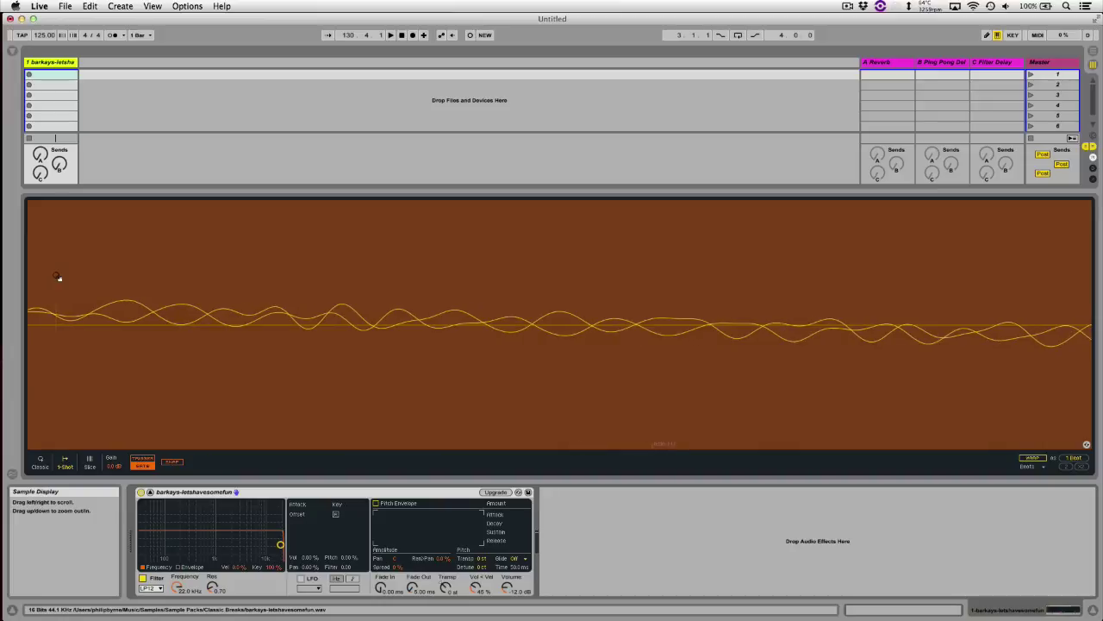
mouse_move(127, 268)
mouse_down()
mouse_move(128, 302)
mouse_move(128, 198)
mouse_move(166, 201)
mouse_up()
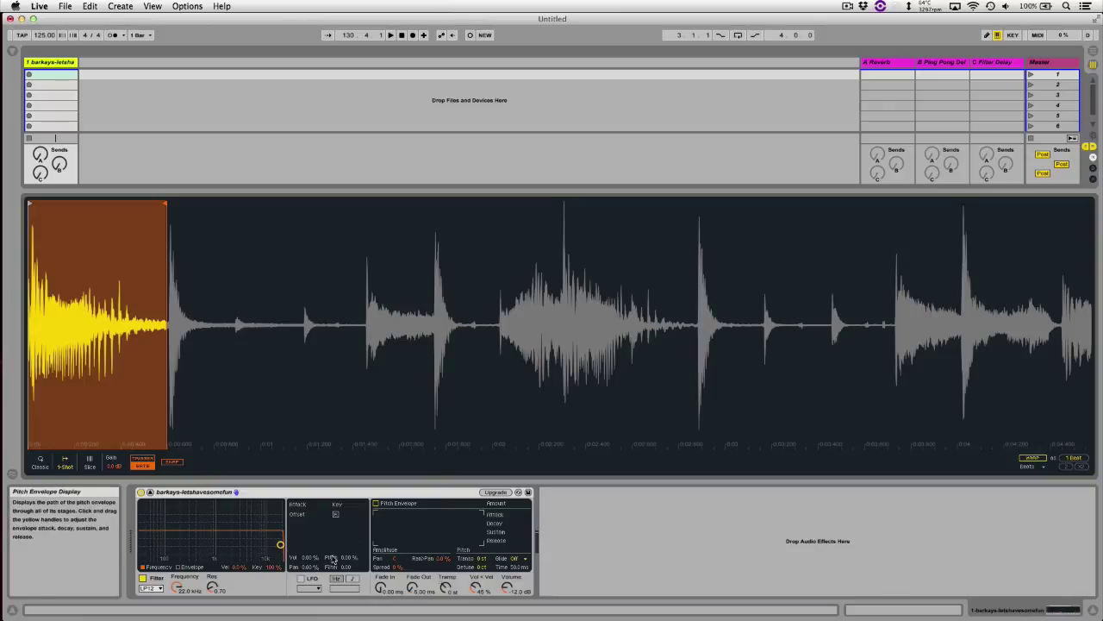
mouse_move(280, 545)
mouse_down()
mouse_move(171, 521)
mouse_move(280, 535)
mouse_up()
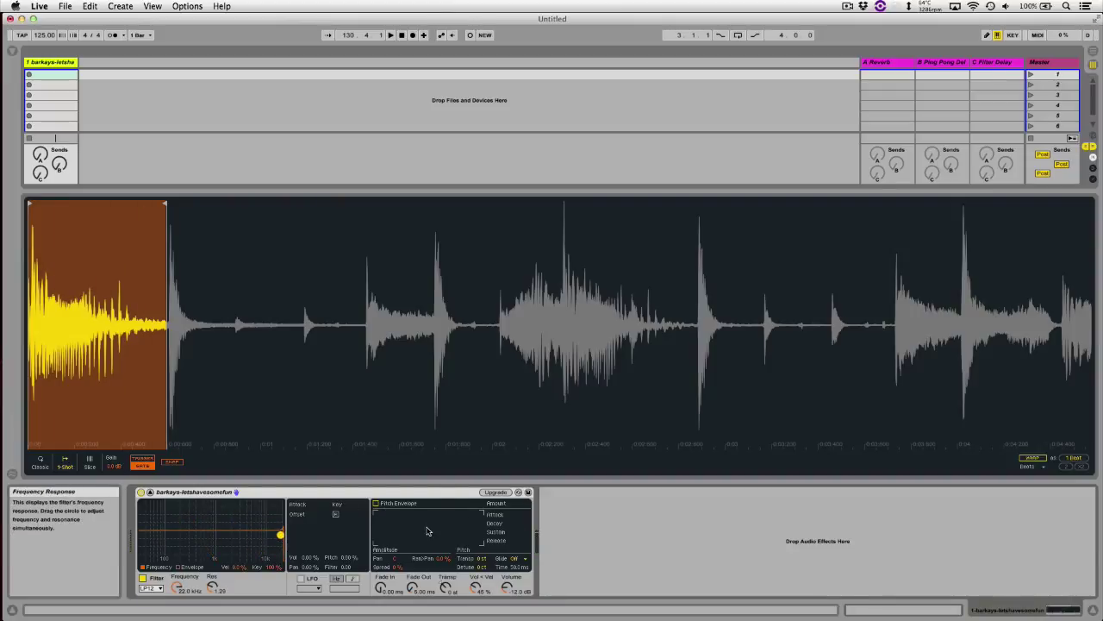
Bring the waveform back into Simpler and upgrade it to the new analog filter types
click(149, 492)
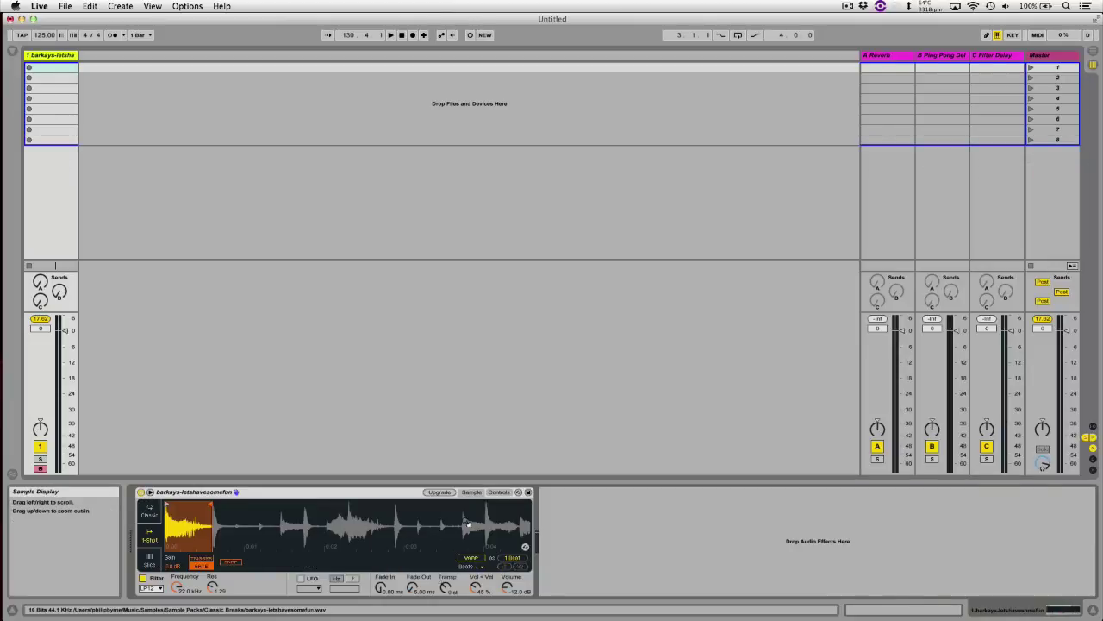
click(500, 492)
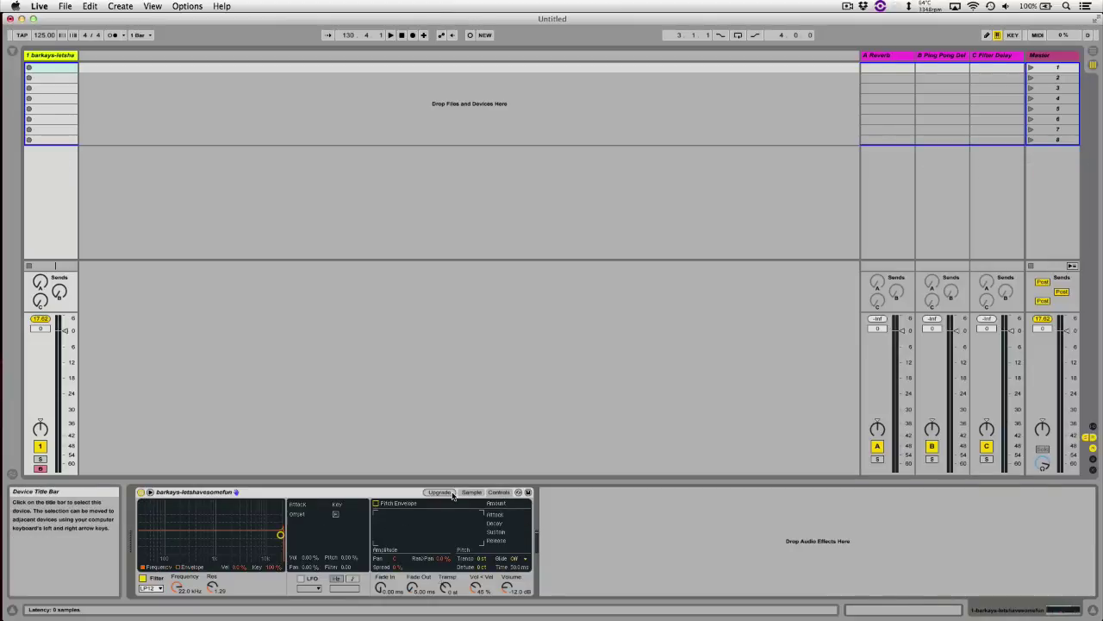
click(472, 492)
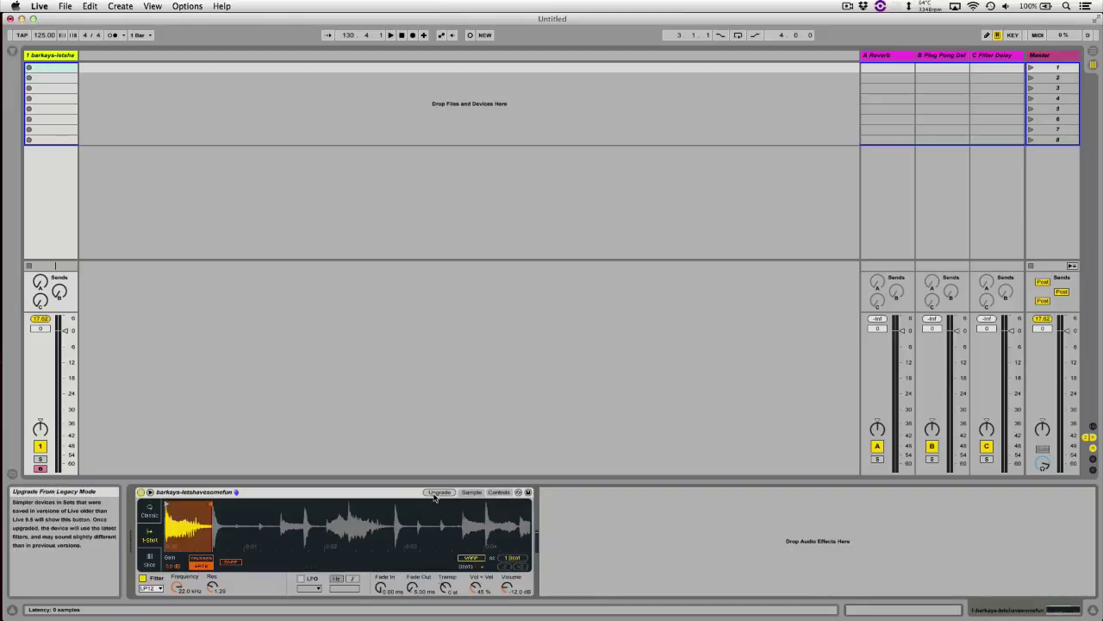
click(439, 493)
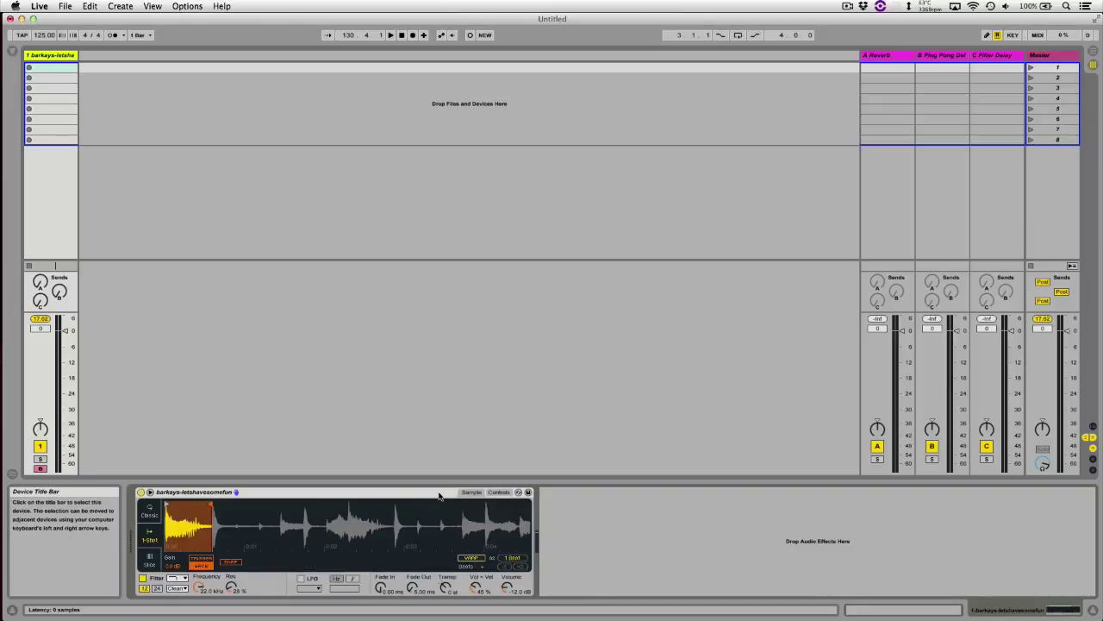
Set Simpler's filter circuit to MS2
click(177, 578)
click(181, 589)
click(181, 589)
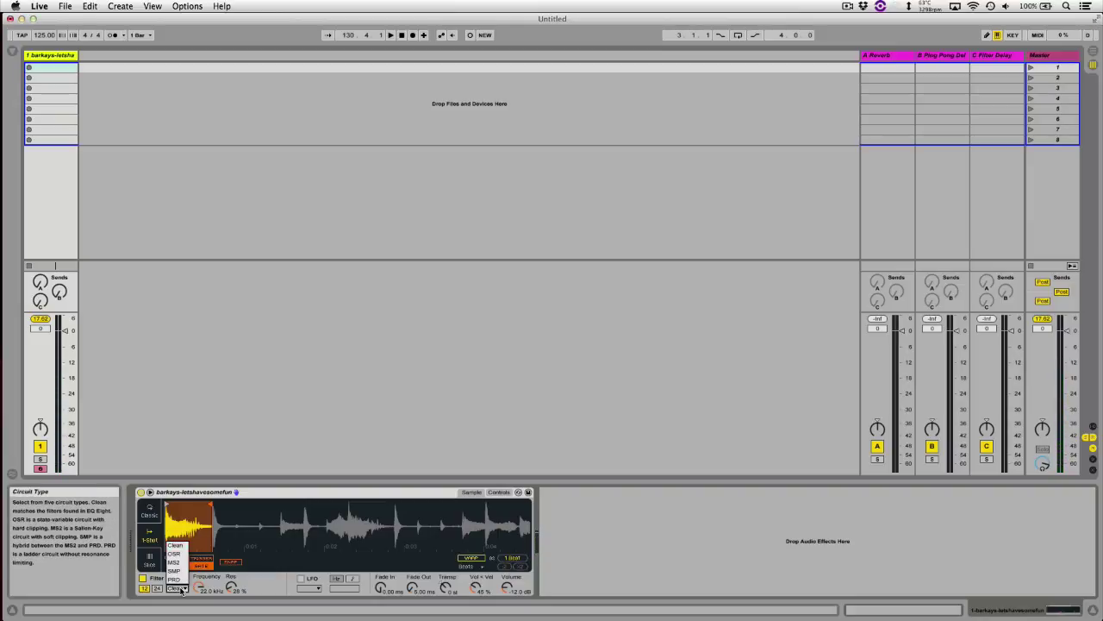
click(175, 563)
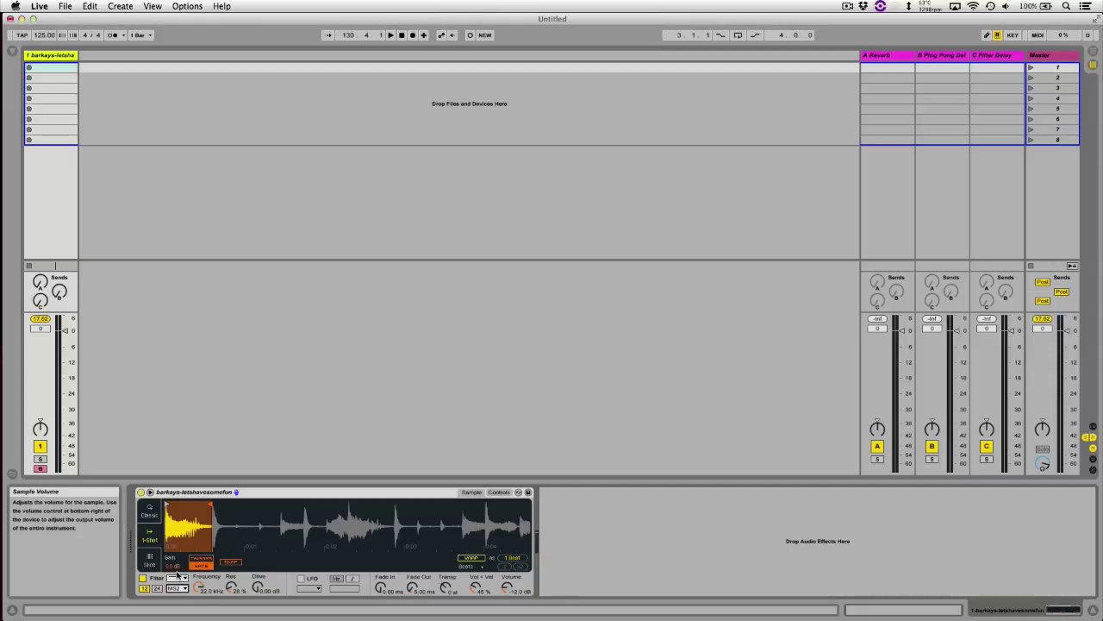
click(180, 589)
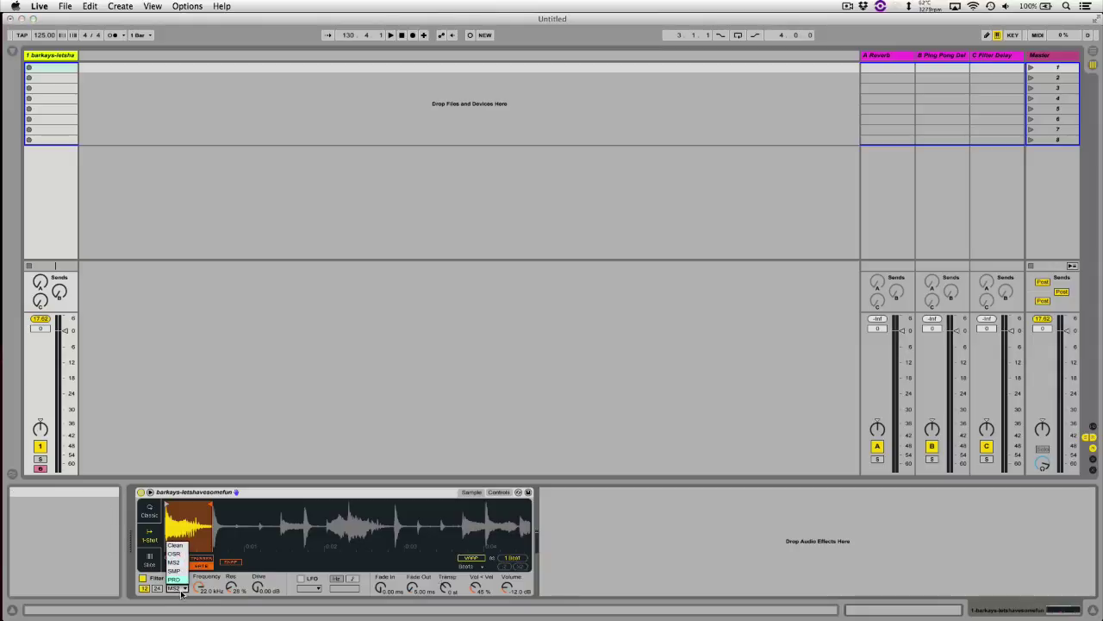
click(175, 563)
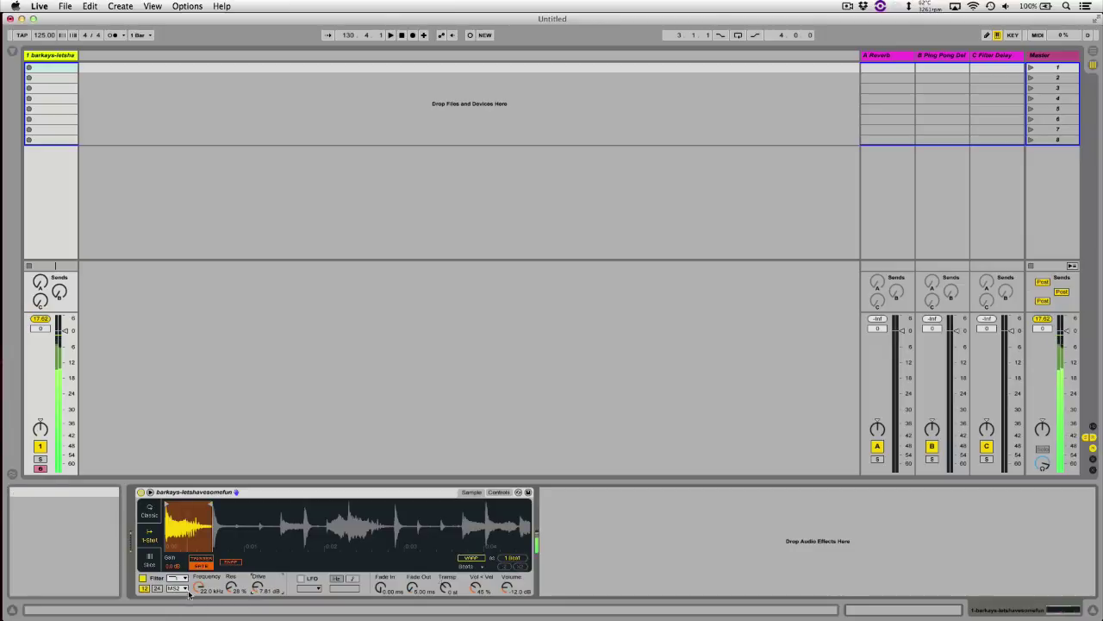
Lower the filter cutoff, extend the sample region to 2 bars, then switch the filter off
mouse_move(200, 587)
mouse_down()
mouse_move(239, 591)
mouse_move(200, 601)
mouse_up()
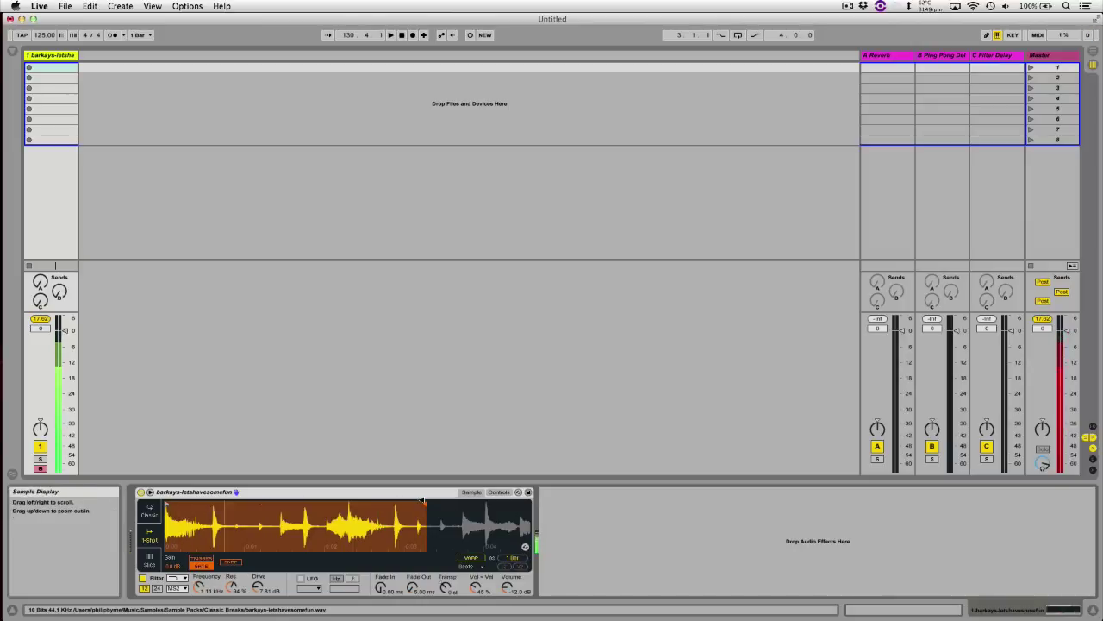
drag(423, 498, 530, 498)
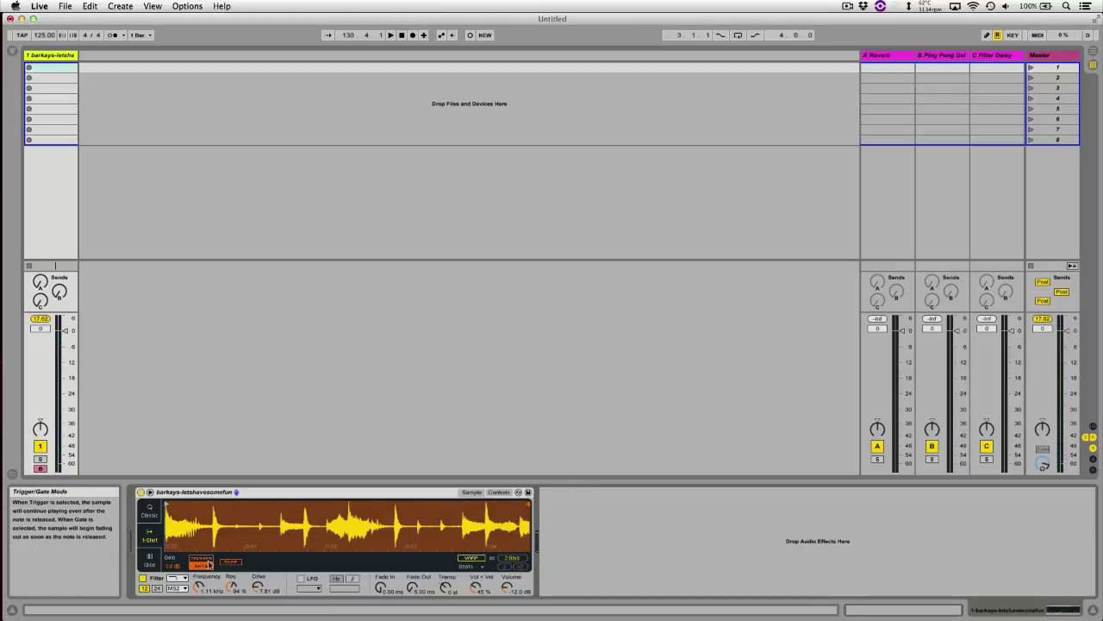
click(144, 578)
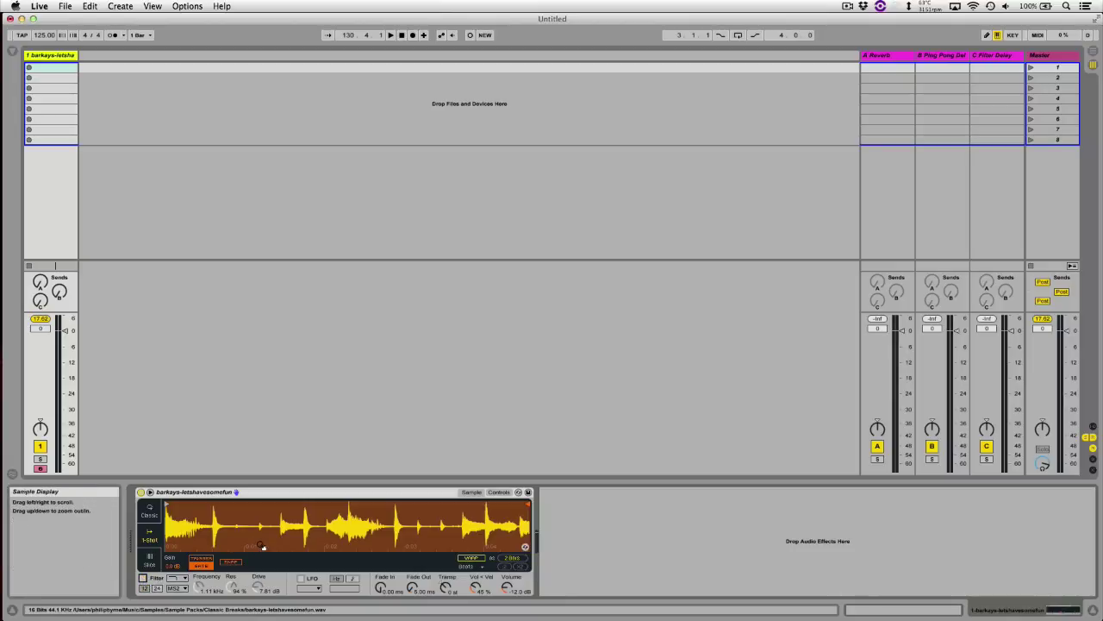
Put Simpler in Slice mode and show the sliced break in the large main display
click(152, 562)
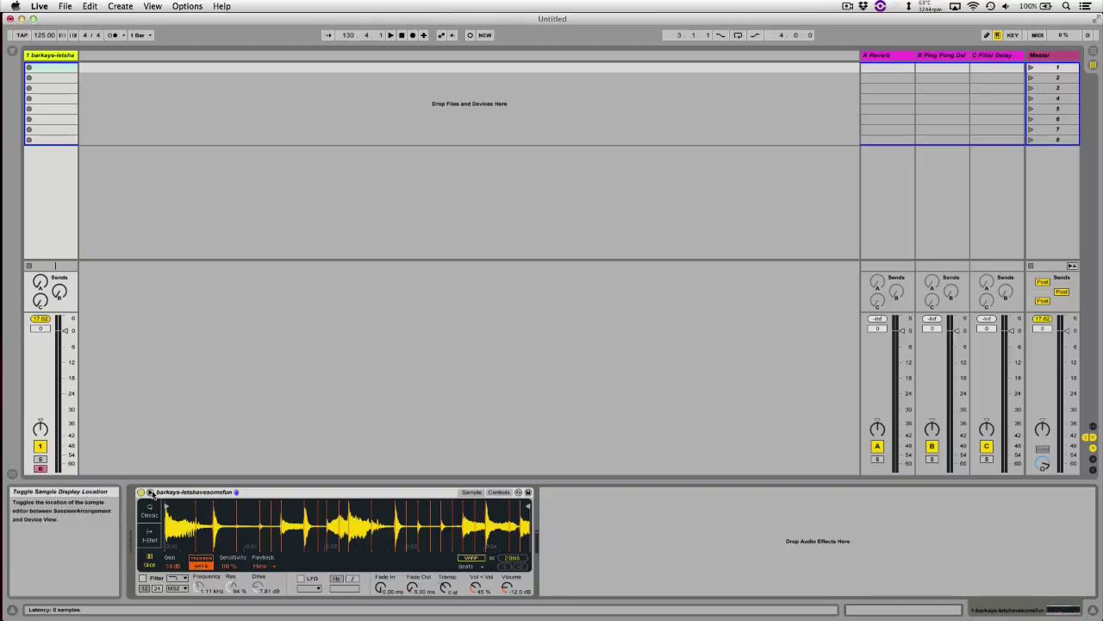
click(151, 492)
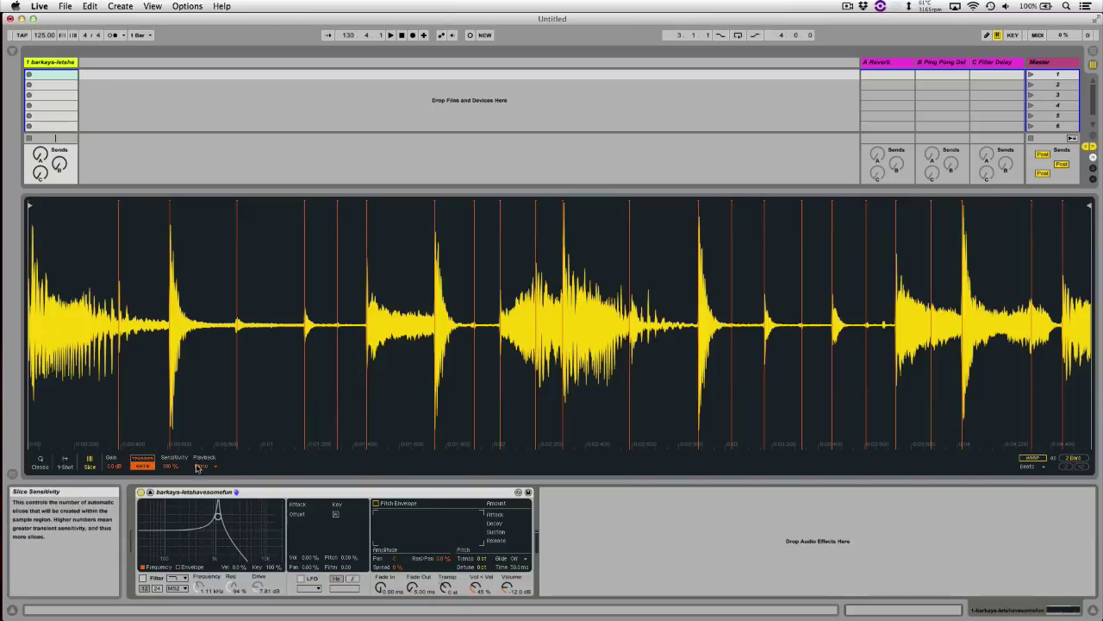
Keep Mono slice playback and move slice sensitivity down to 37%, then up to 72%
click(200, 466)
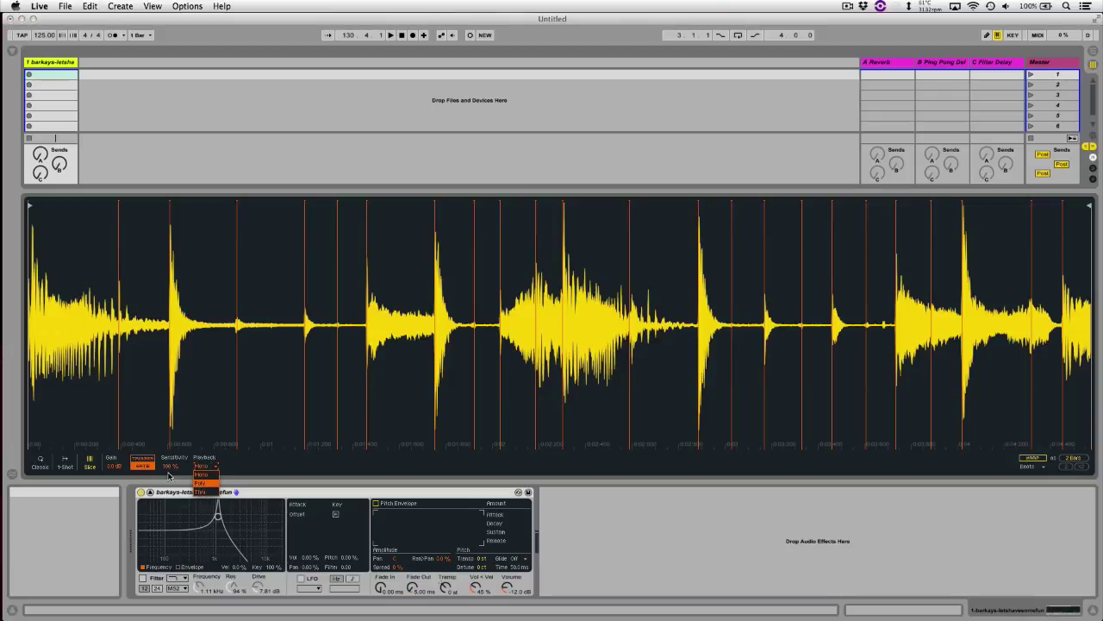
click(169, 474)
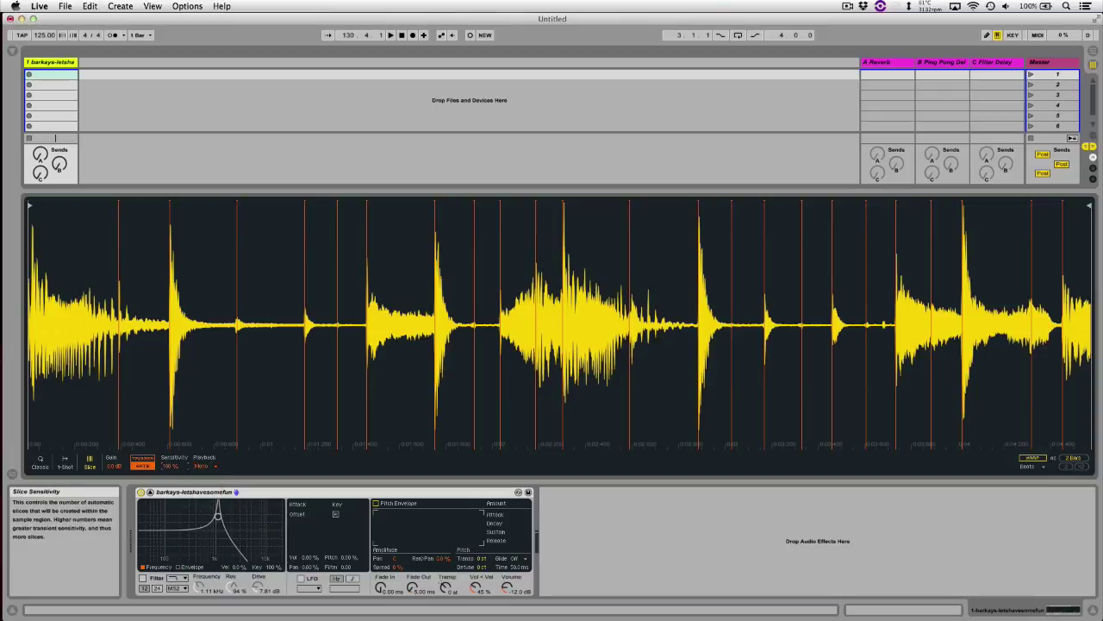
drag(170, 466, 170, 508)
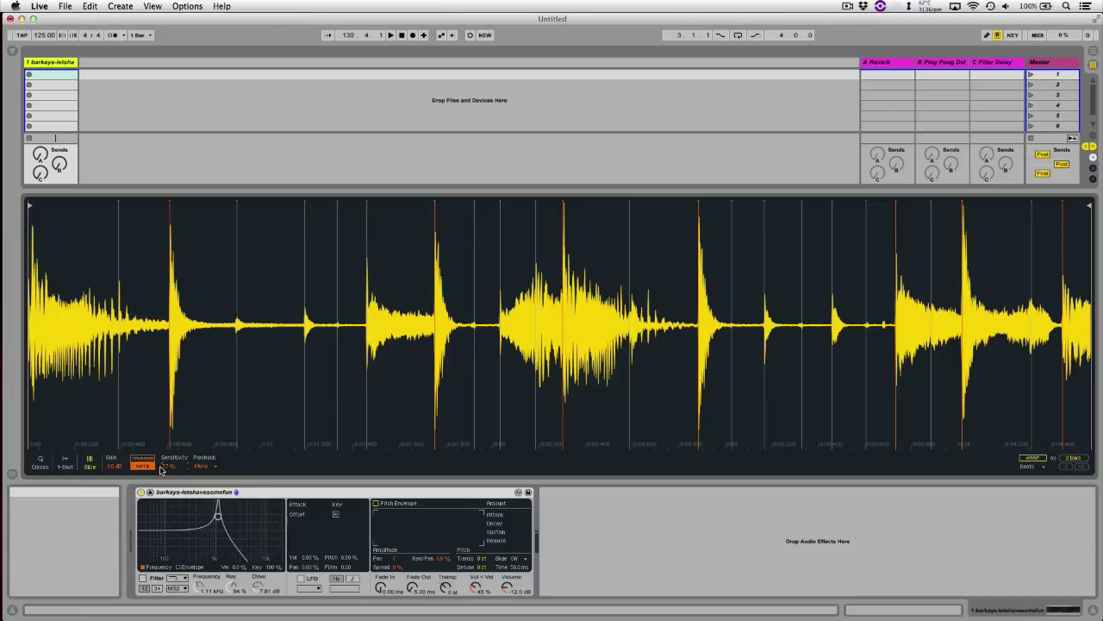
drag(169, 466, 169, 440)
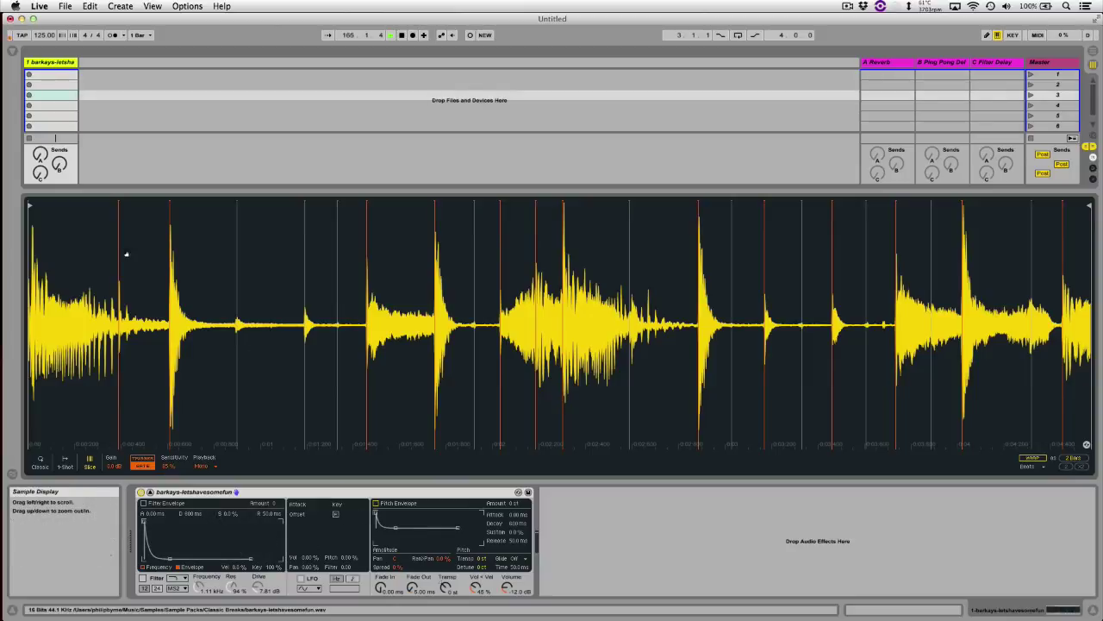
Load dingchoir.wav into Simpler from the browser and play it in Classic mode
click(12, 50)
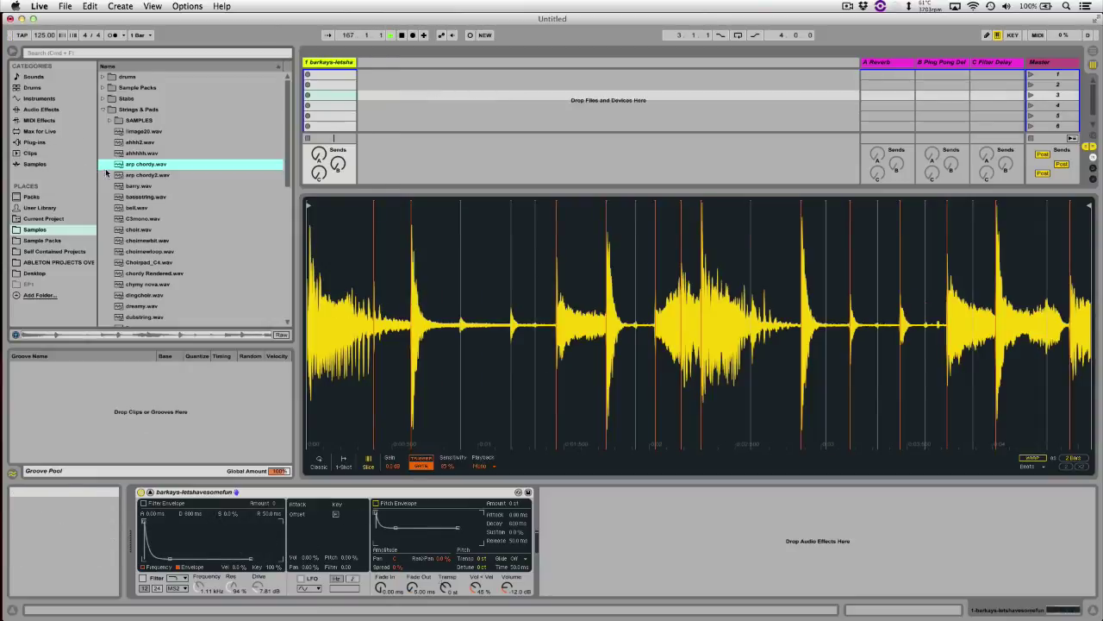
double_click(139, 297)
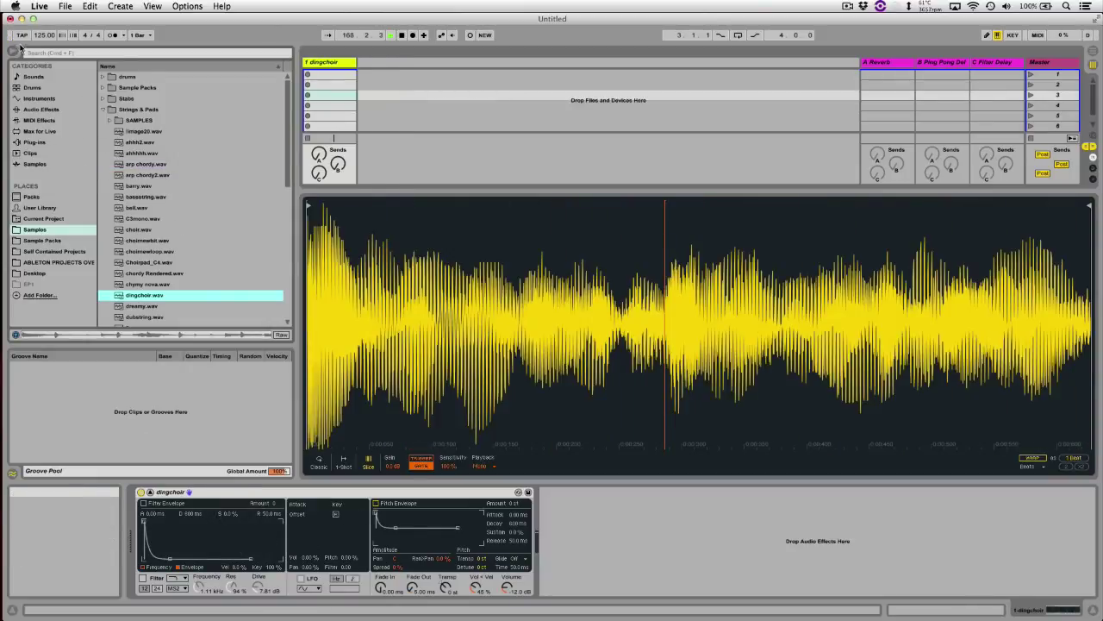
click(21, 61)
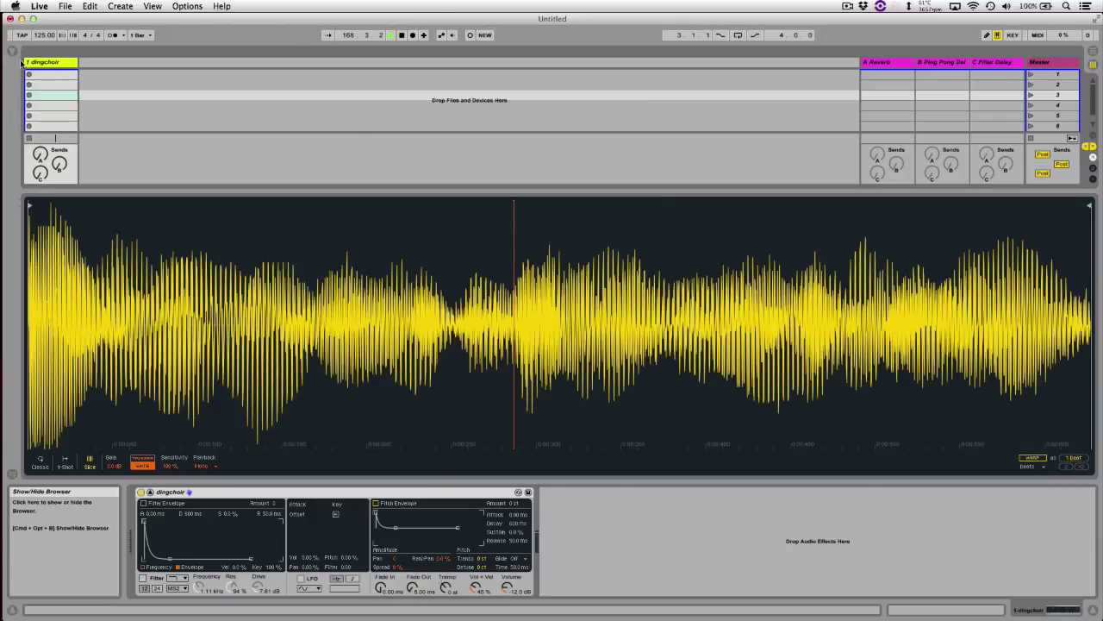
click(40, 461)
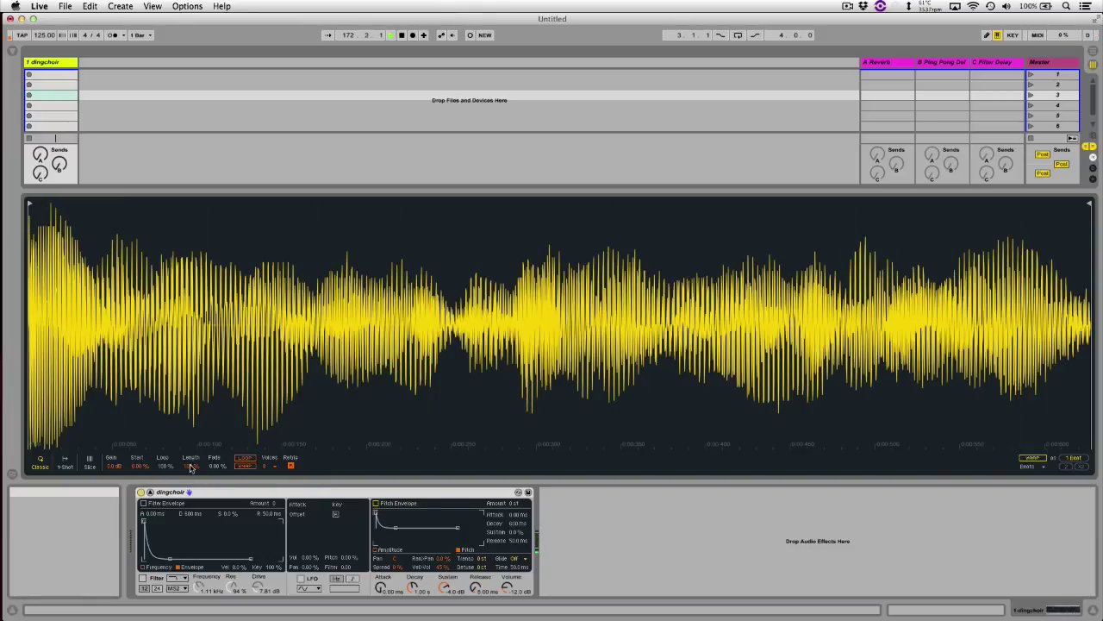
Enable looping on dingchoir with a shorter loop region and set glide mode to Glide
click(245, 457)
drag(162, 467, 215, 454)
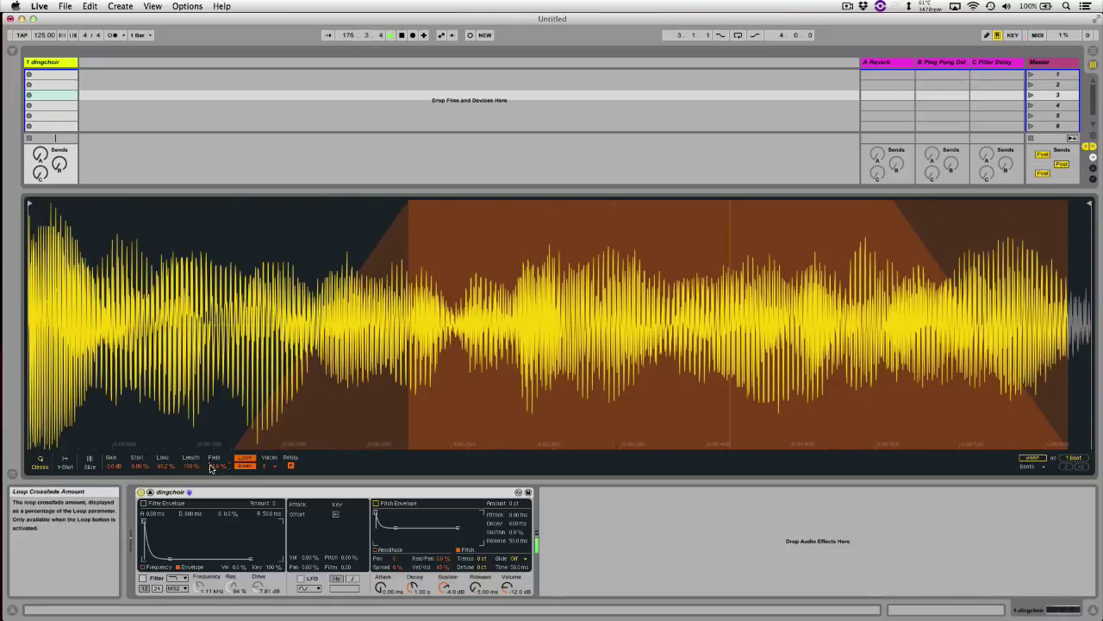
click(518, 558)
click(520, 584)
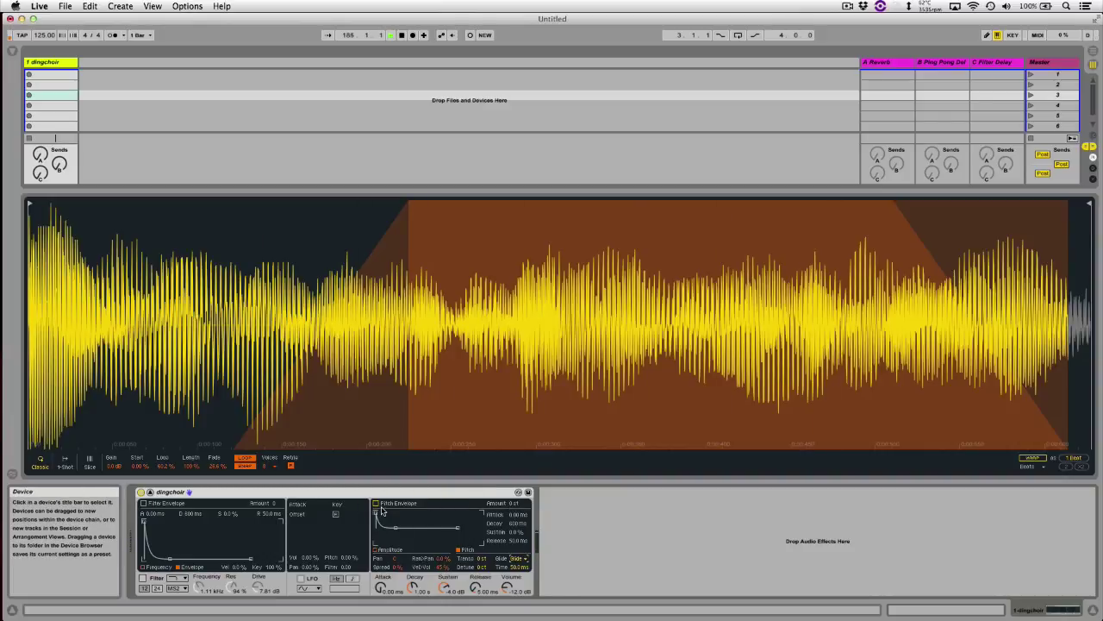
Turn on the +24 st pitch envelope and set the glide mode back to Off
click(376, 503)
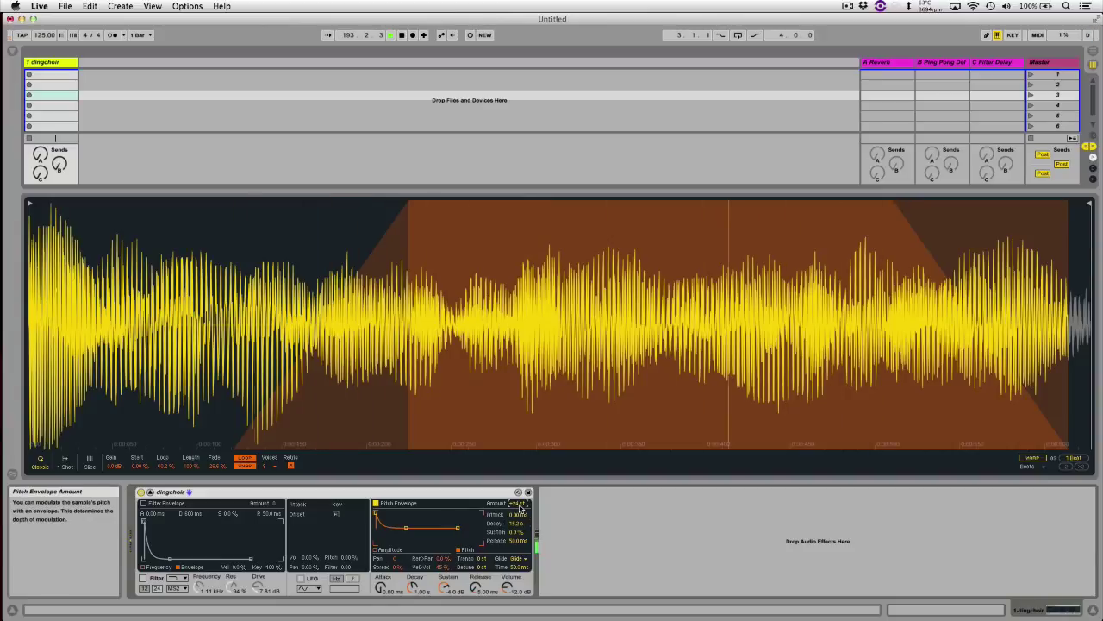
click(517, 559)
click(517, 566)
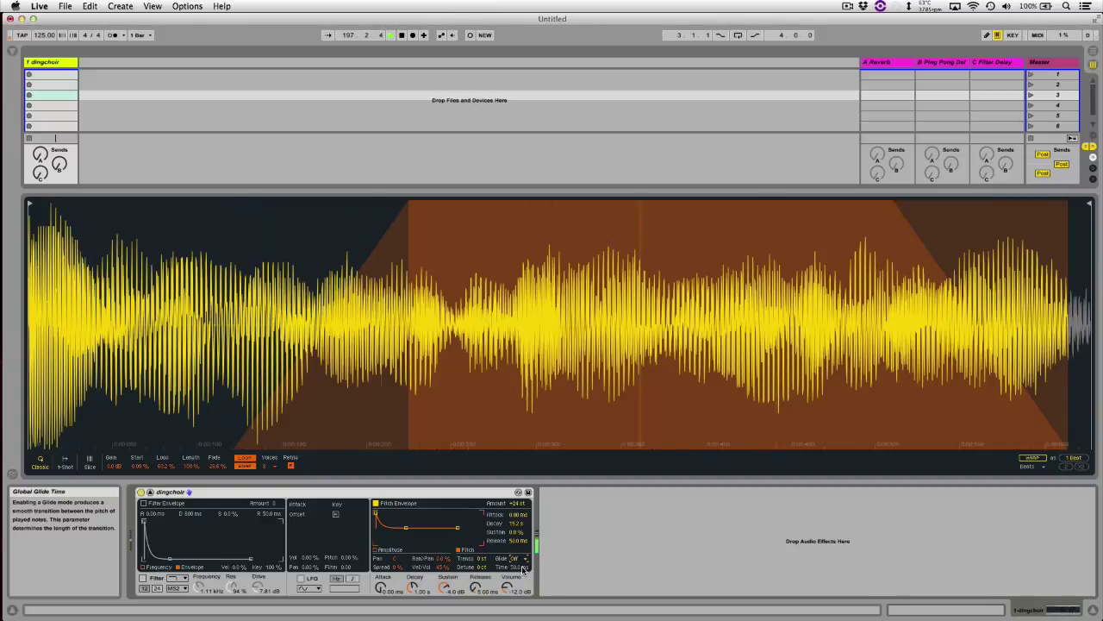
Load arp chordy.wav into Simpler, turn warping off and select the whole sample
click(11, 53)
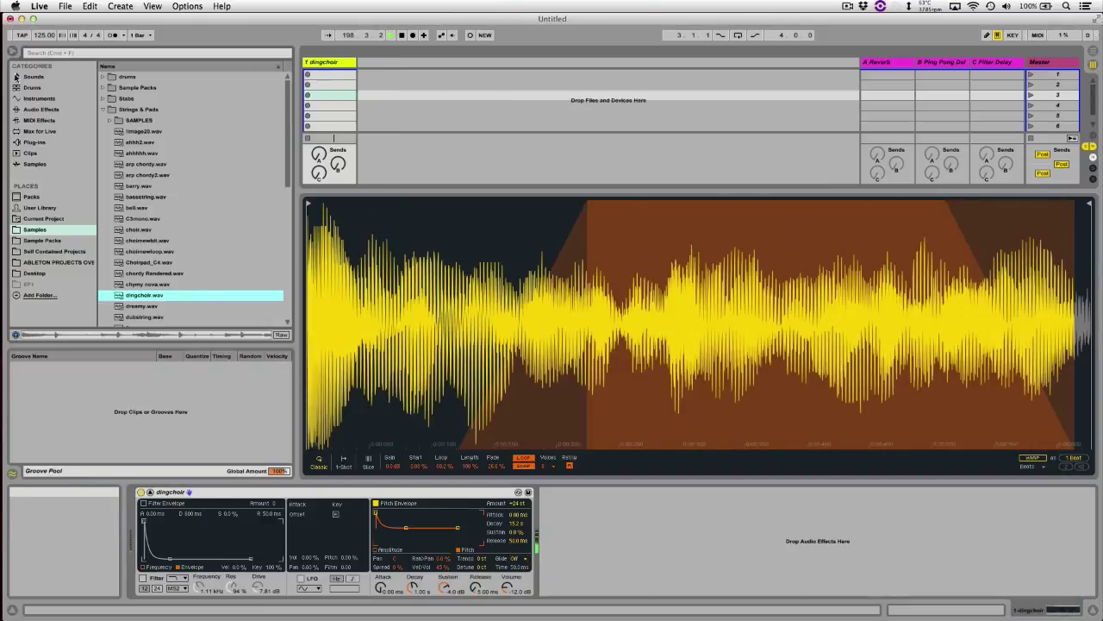
click(145, 164)
drag(339, 213, 530, 345)
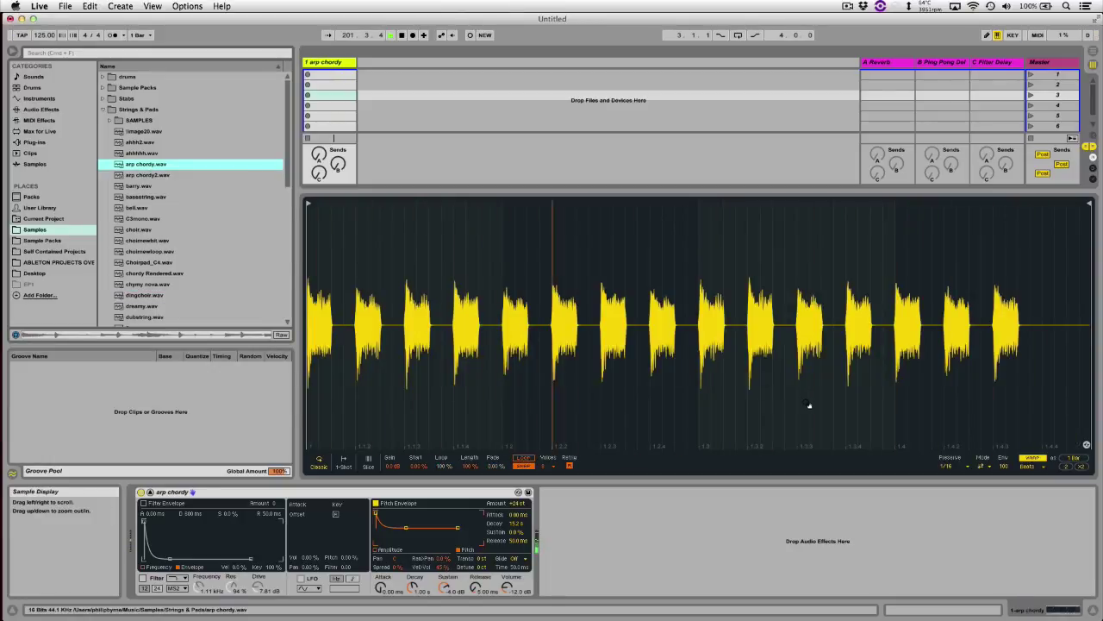
click(1032, 458)
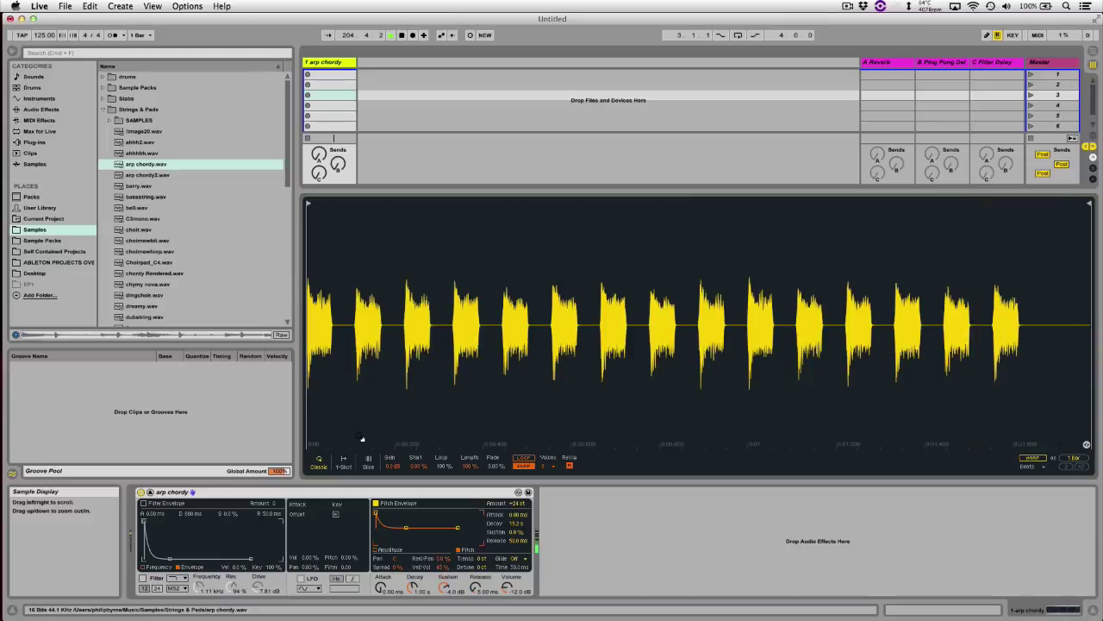
key(super+a)
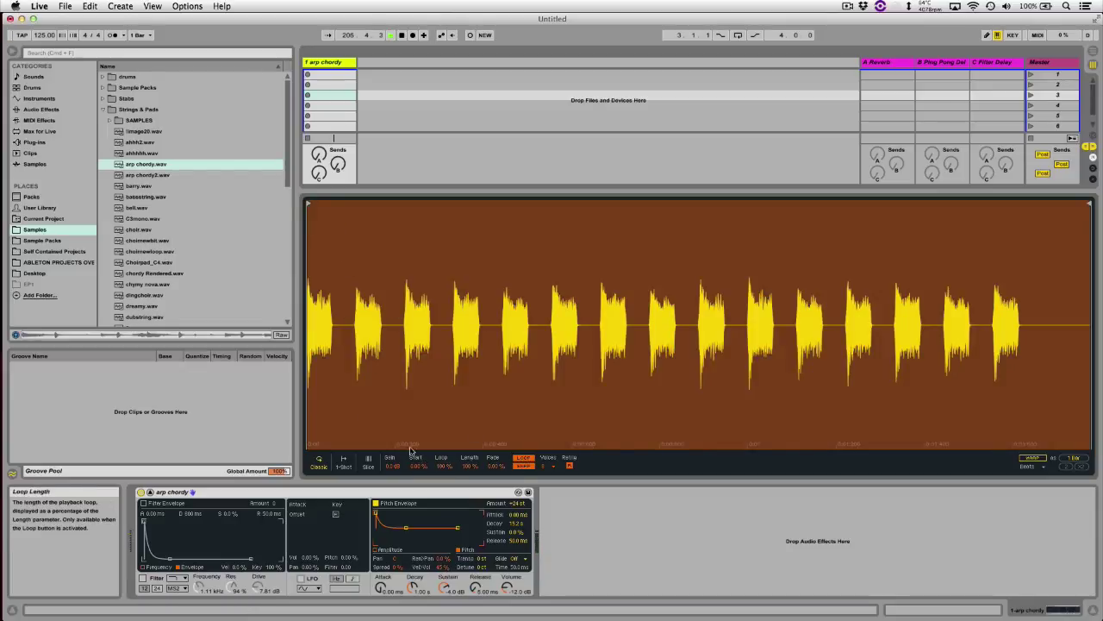
Hide the browser, shorten the loop and sample length, then turn warping back on
click(11, 53)
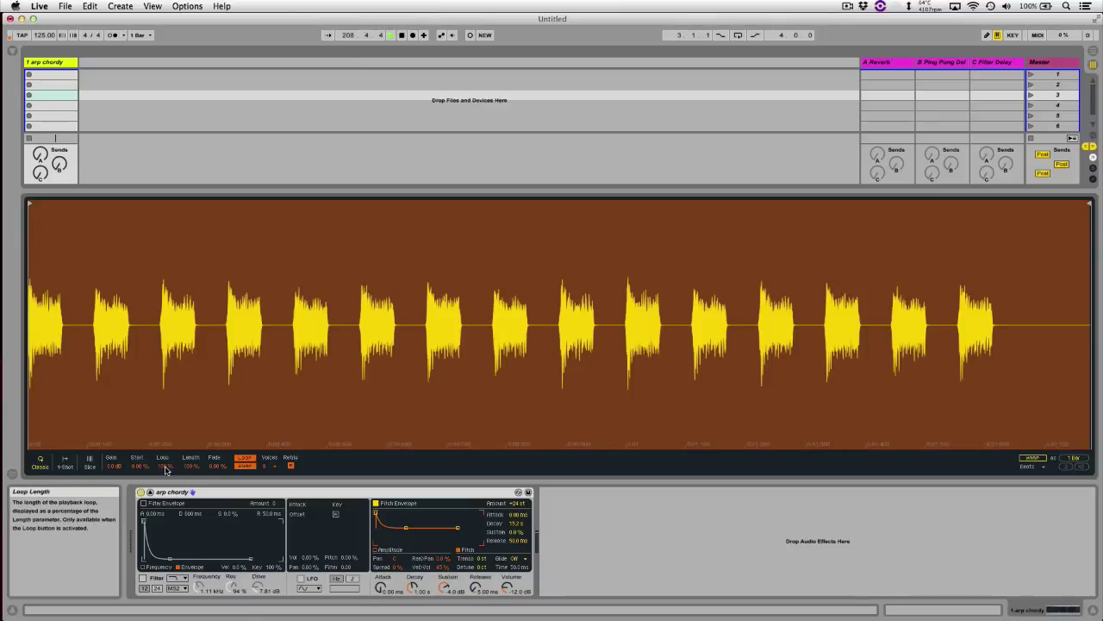
mouse_move(164, 465)
mouse_down()
mouse_move(164, 519)
mouse_move(166, 470)
mouse_up()
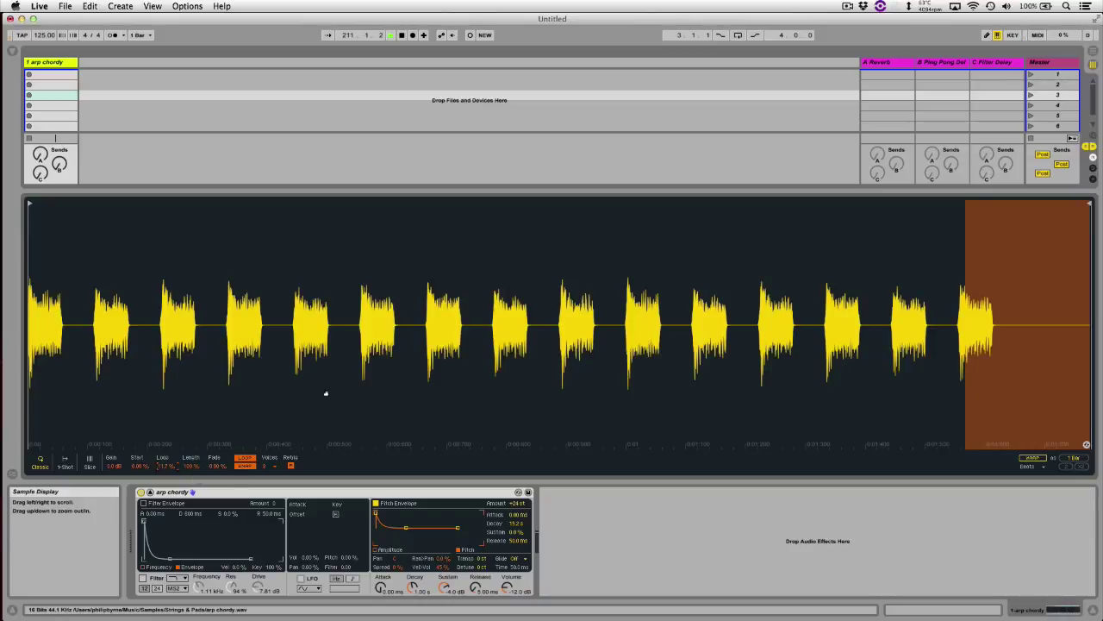
drag(192, 465, 164, 483)
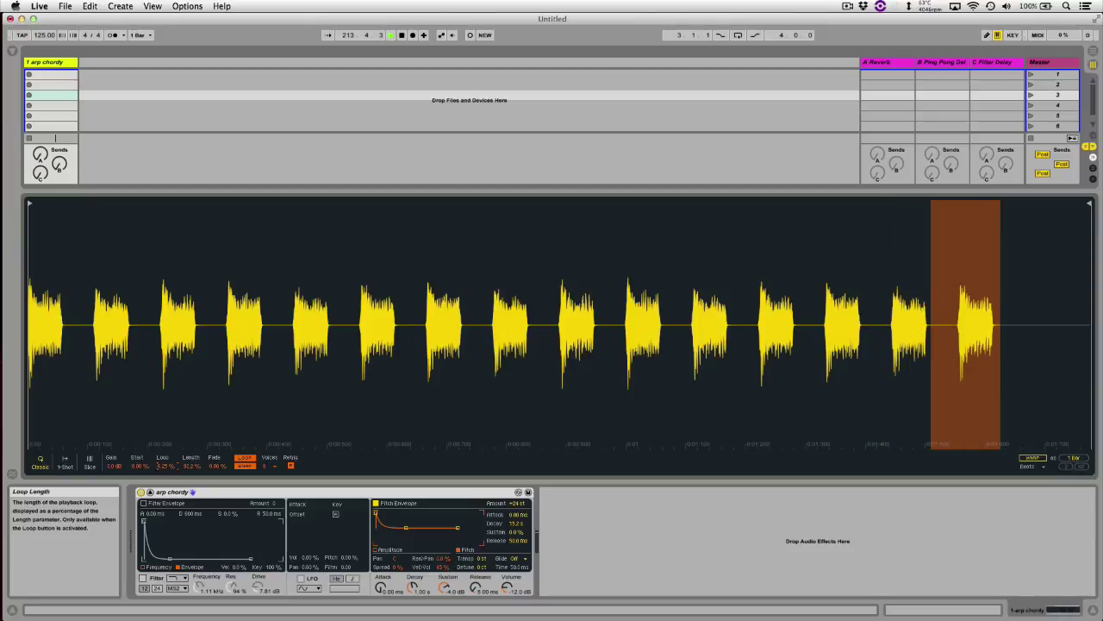
click(1033, 458)
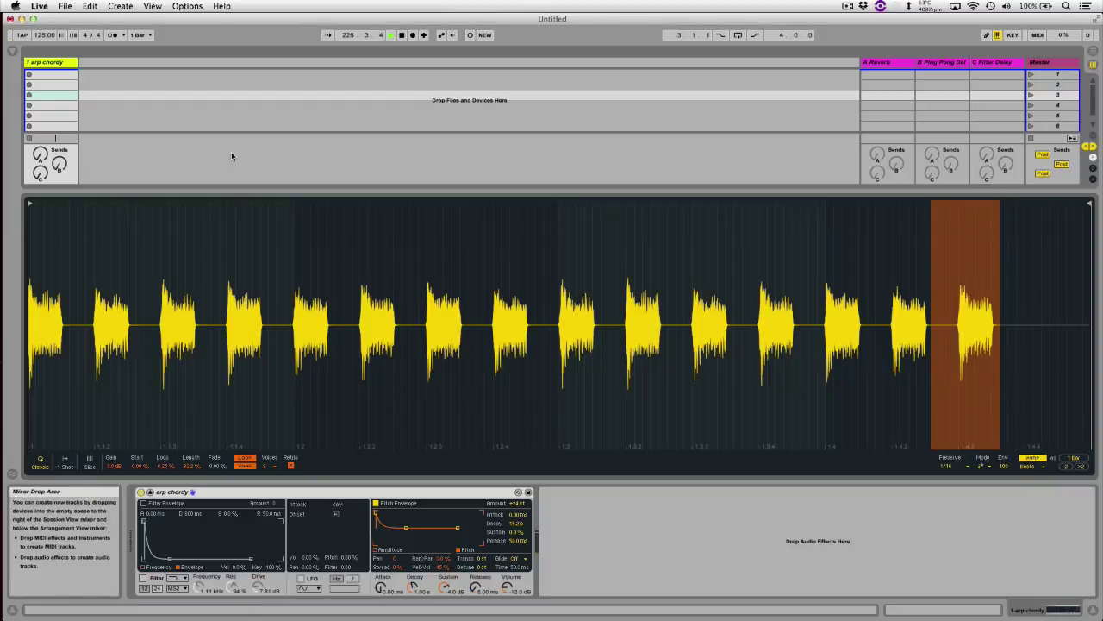
Reload dingchoir.wav into Simpler and turn on the LFO and filter
click(12, 52)
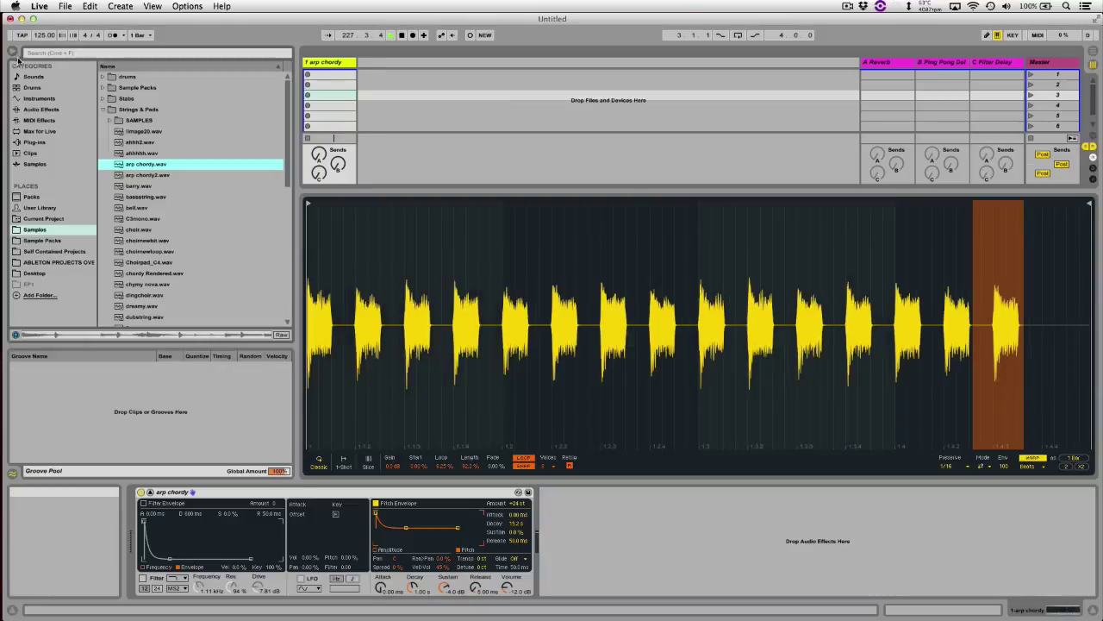
double_click(141, 296)
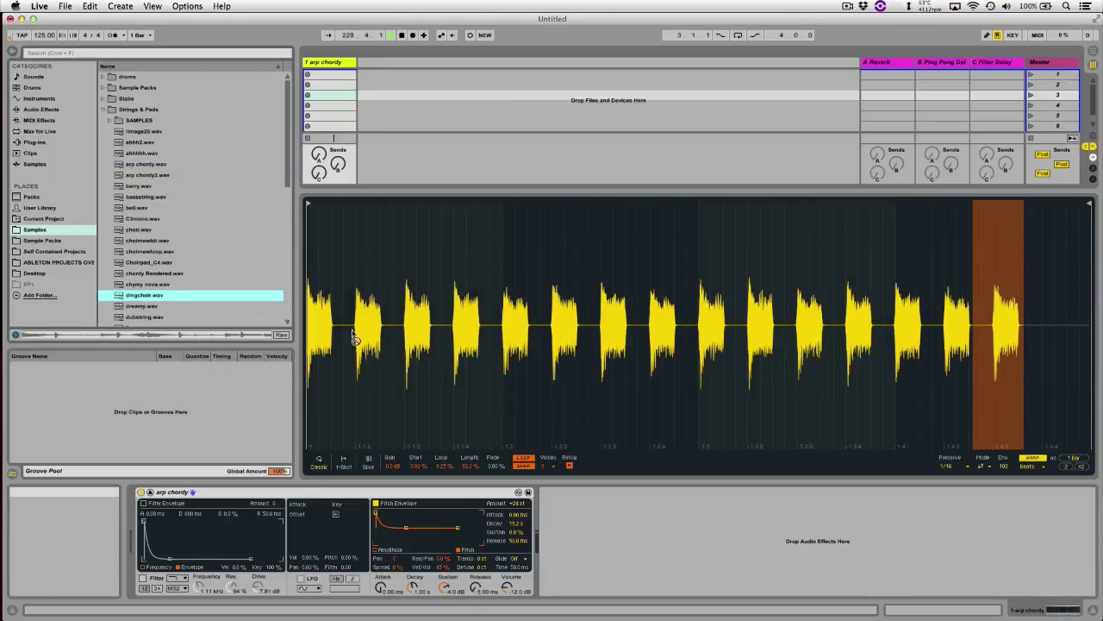
click(13, 52)
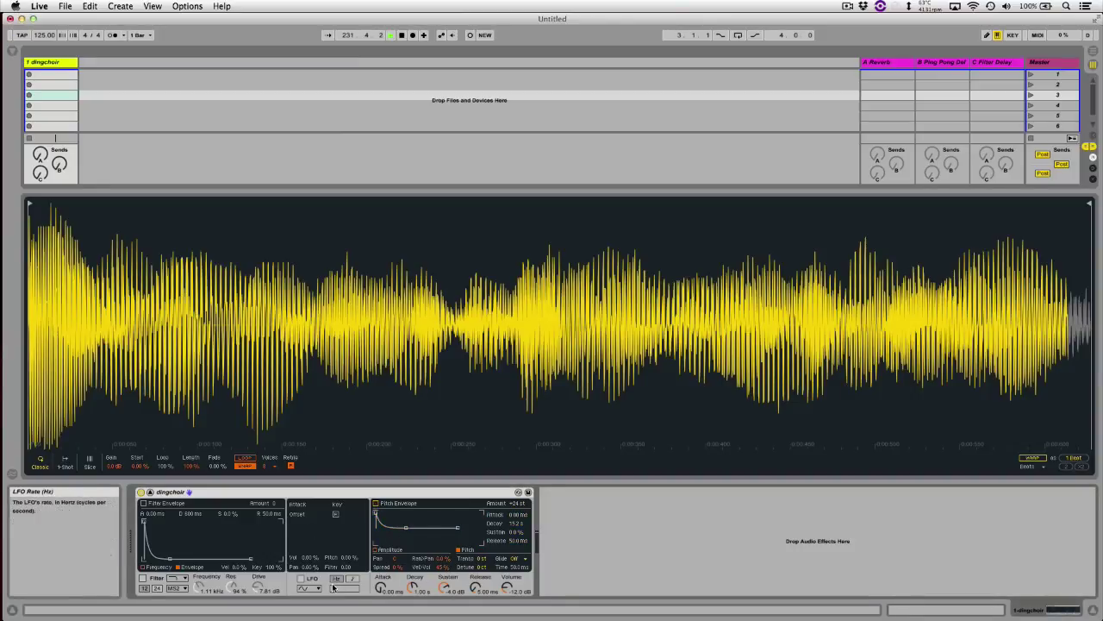
click(301, 578)
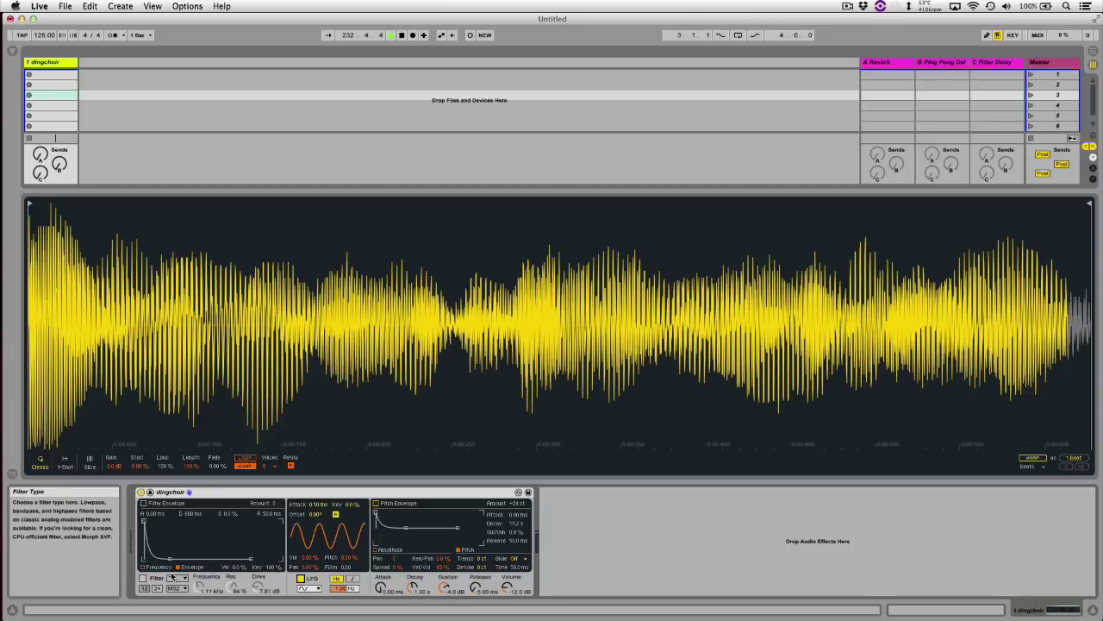
click(143, 578)
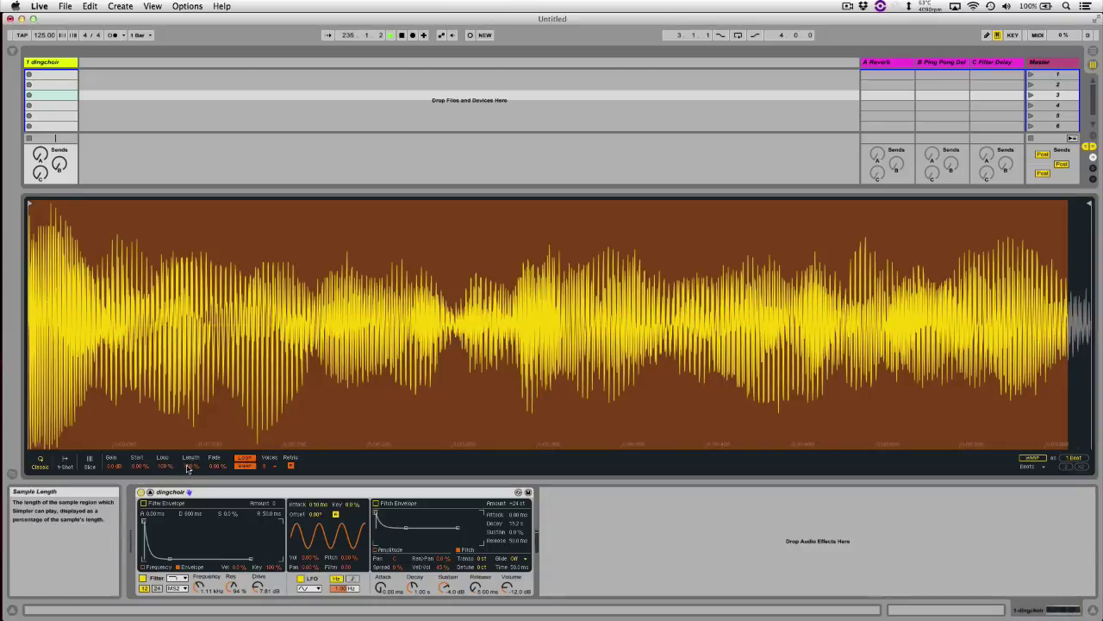
Shorten the loop, then raise the LFO rate and its filter, pan and volume modulation amounts
drag(187, 468, 219, 439)
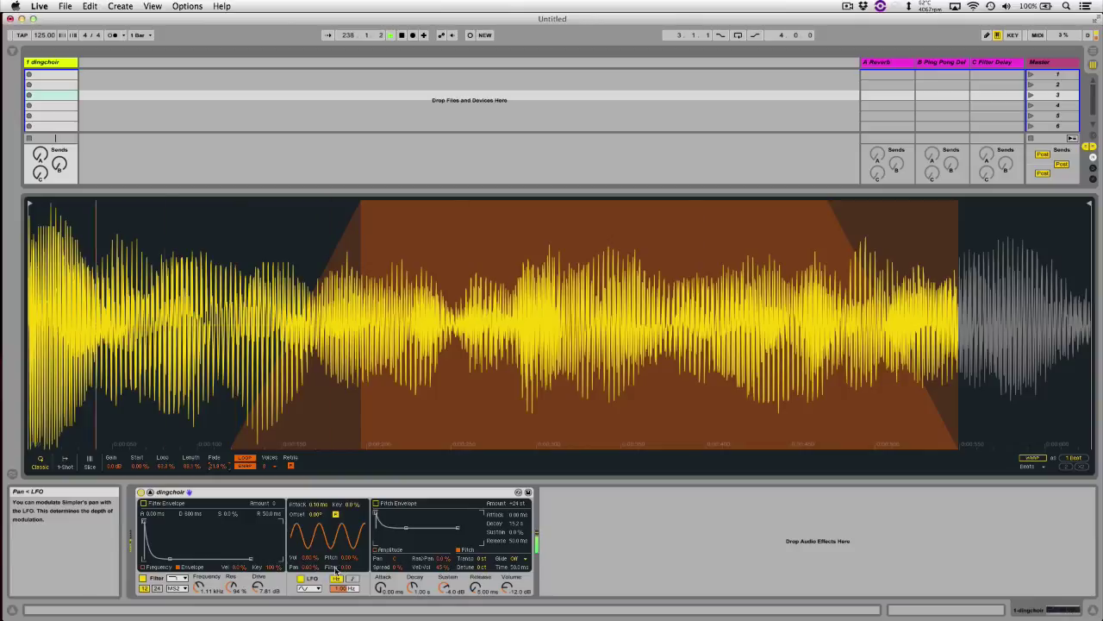
drag(344, 566, 344, 488)
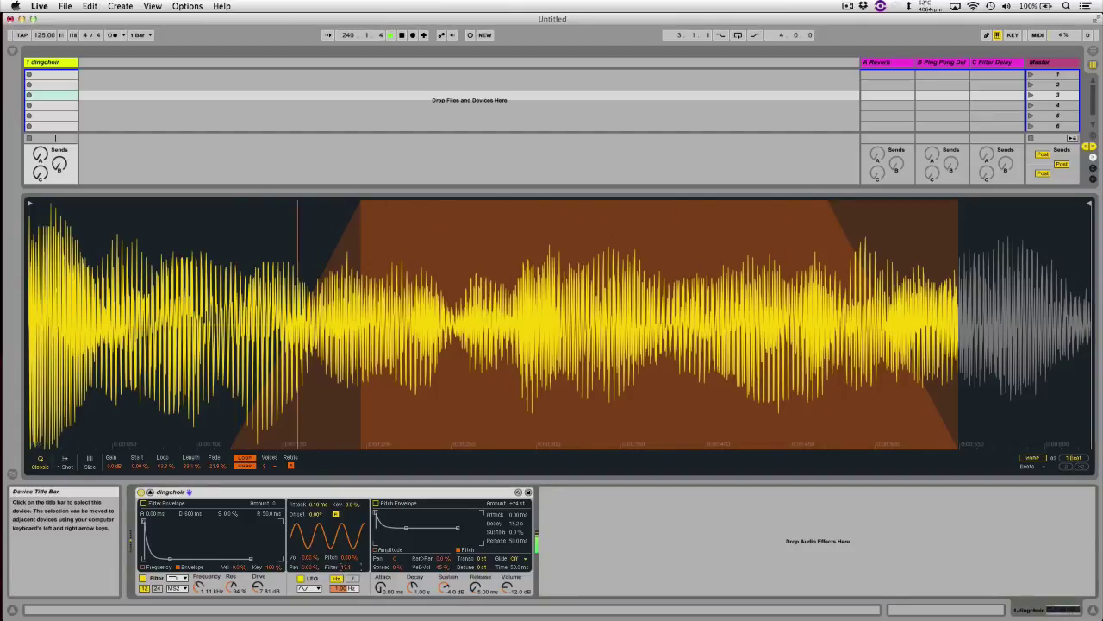
drag(345, 488, 345, 480)
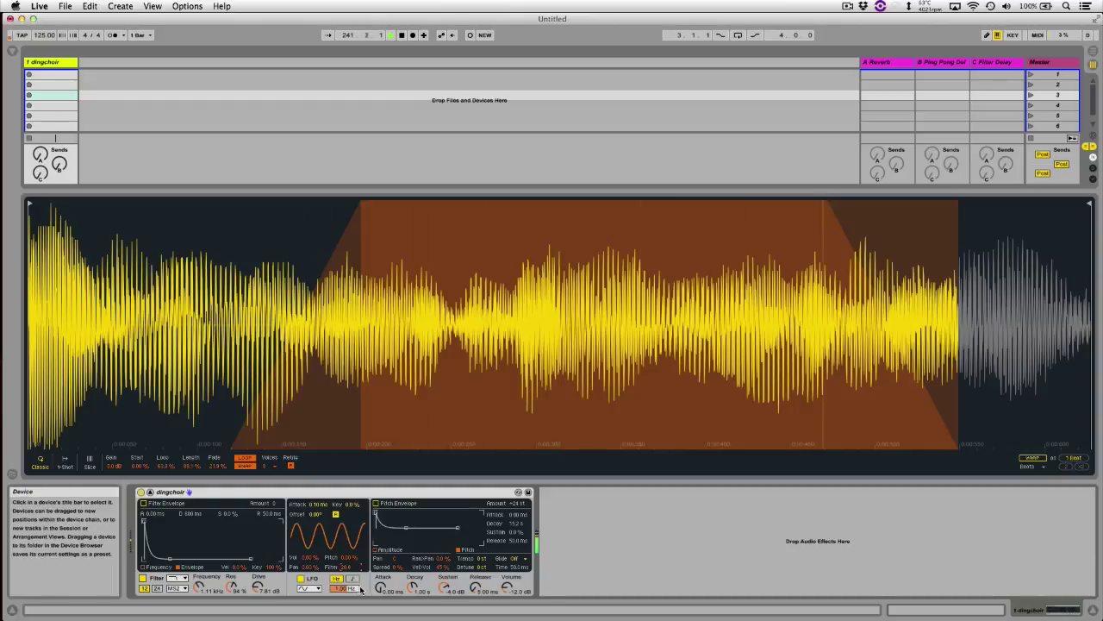
drag(344, 588, 349, 552)
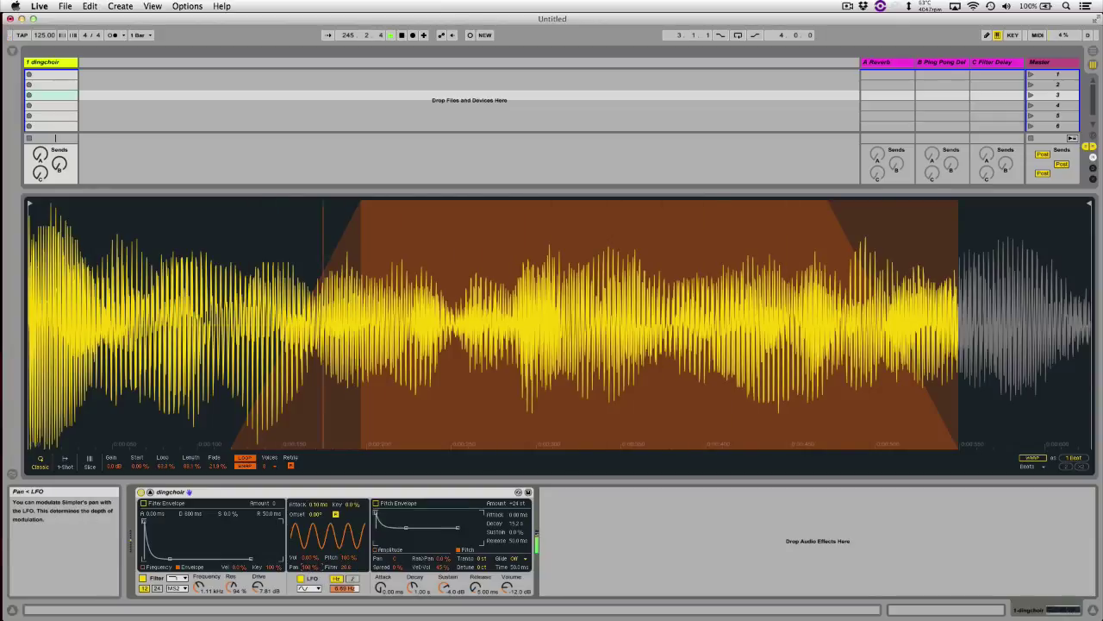
drag(308, 565, 308, 535)
drag(144, 515, 180, 521)
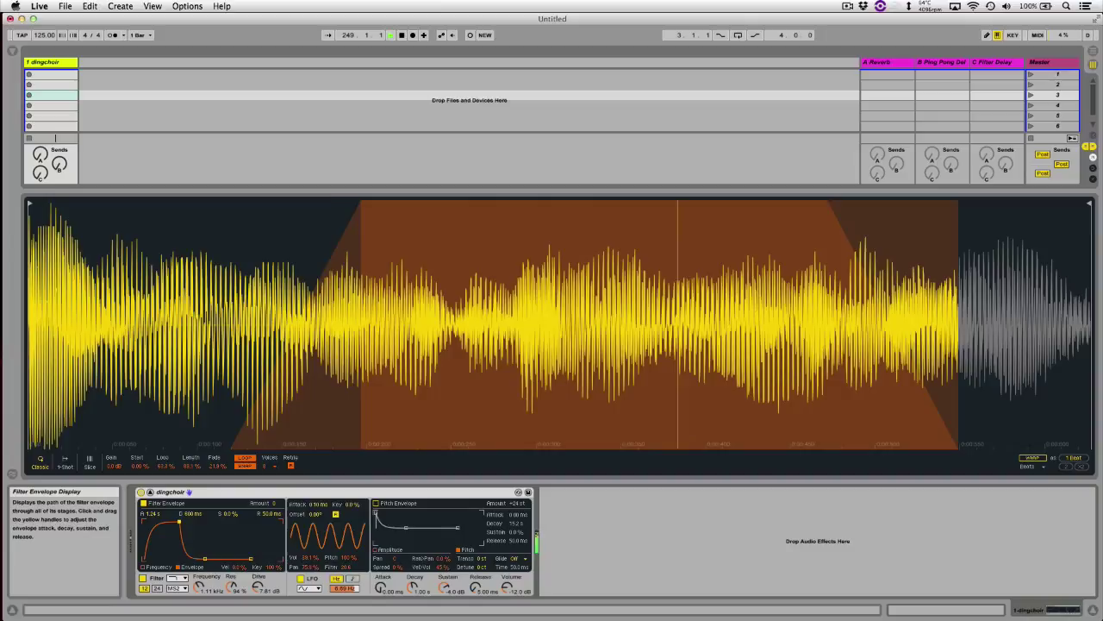
Raise the filter cutoff to 2.03 kHz and lengthen the amplitude attack to about 179 ms
click(143, 566)
mouse_move(218, 517)
mouse_down()
mouse_move(182, 517)
mouse_move(231, 515)
mouse_up()
click(180, 567)
click(375, 550)
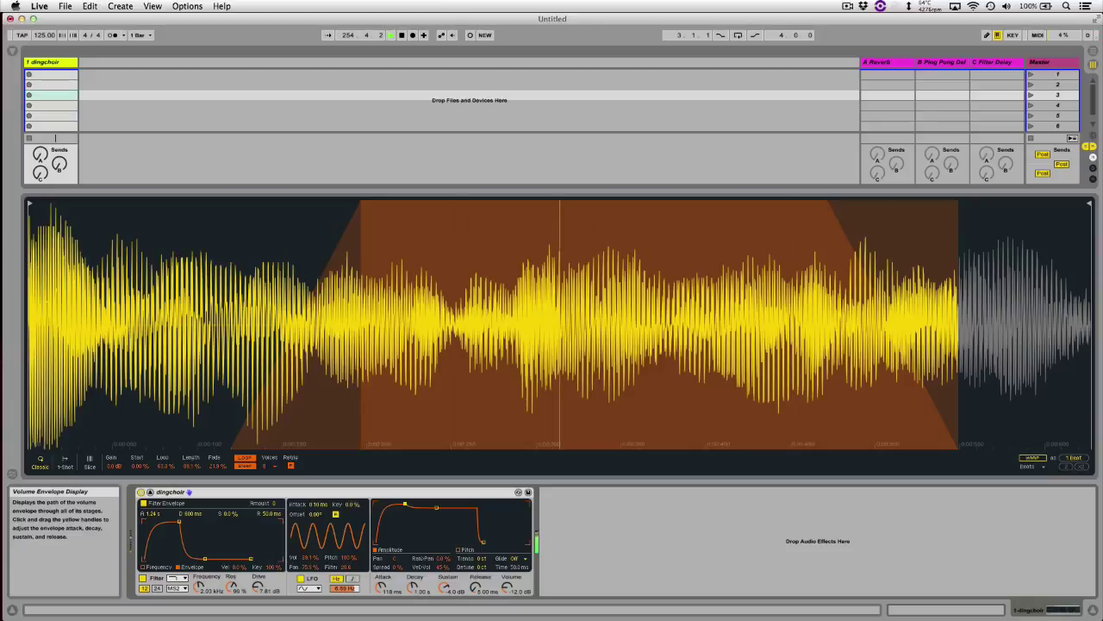
drag(405, 504, 408, 506)
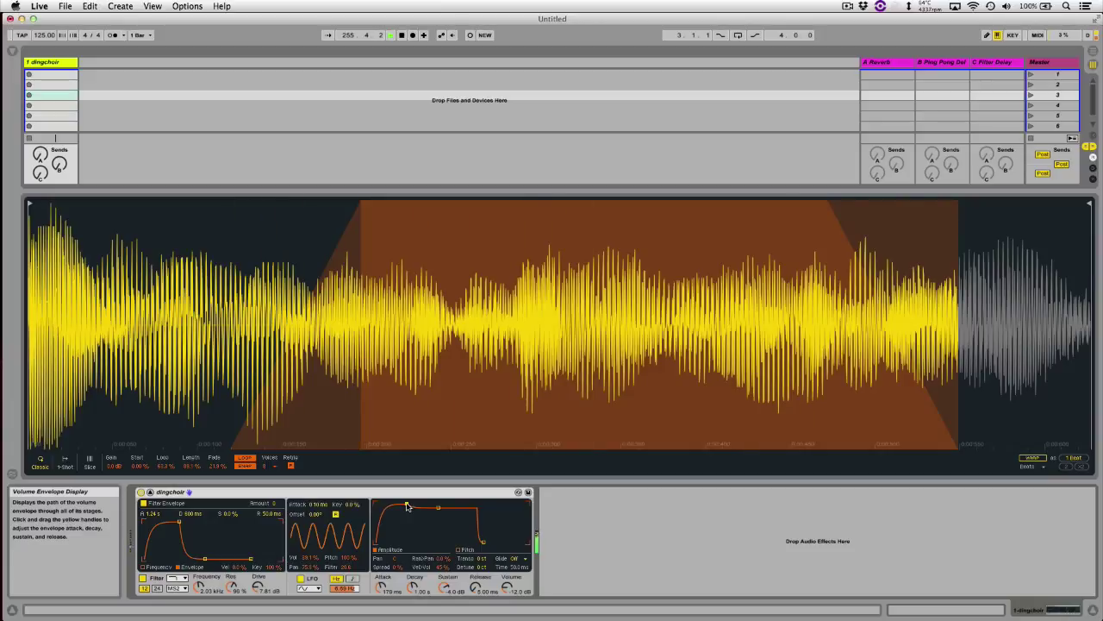